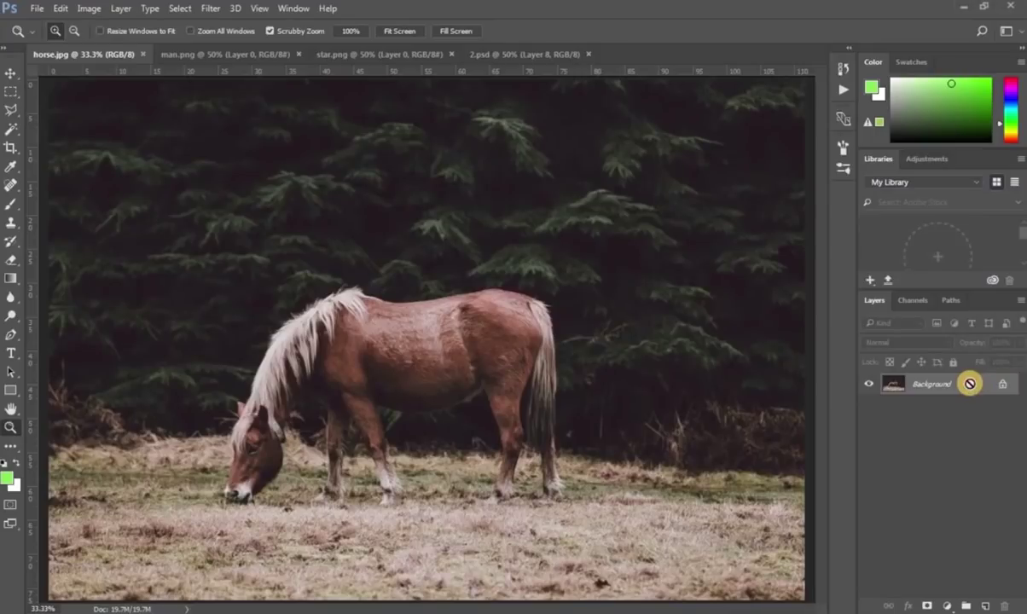
- Duplicate the Background horse photo onto a new Layer 1 with Ctrl+J
{"action": "key", "text": "ctrl+j"}
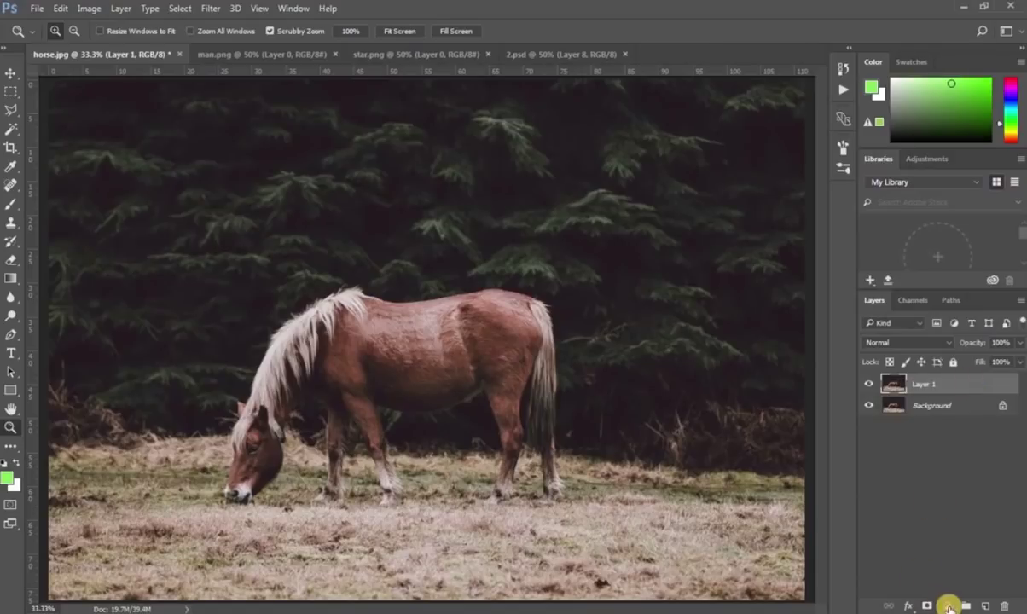
{"action": "left_click", "coordinate": [948, 606]}
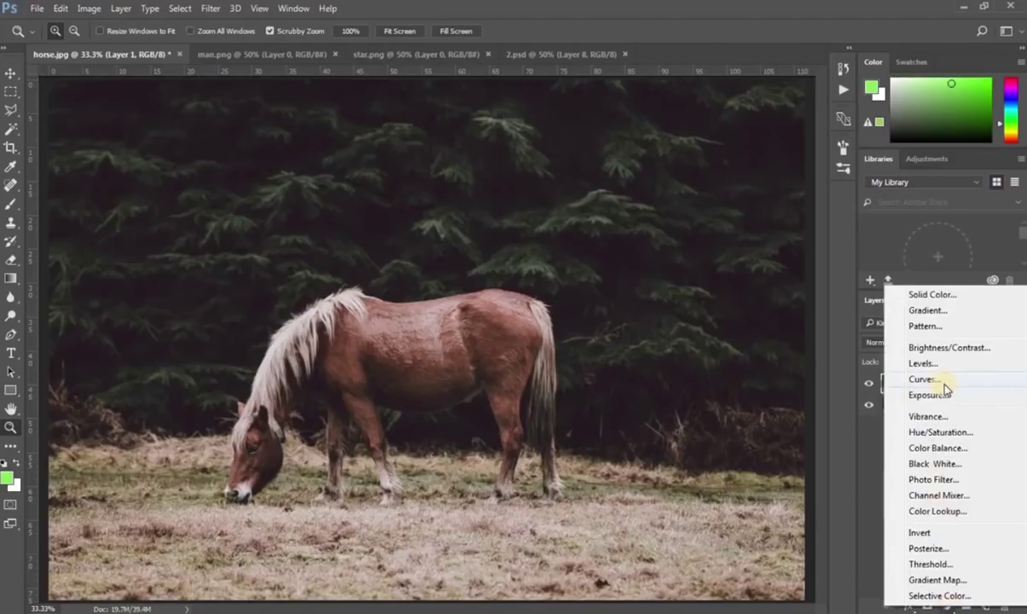
- Add a Color Balance layer: Midtones -50/+48/-39, Highlights -19/+19/0
{"action": "left_click", "coordinate": [938, 449]}
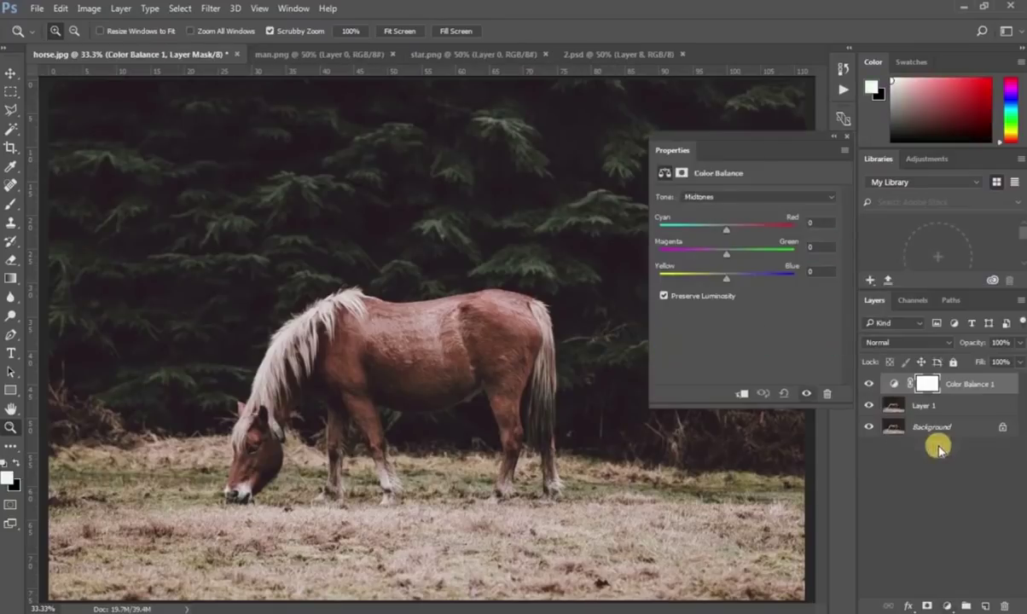
{"action": "mouse_move", "coordinate": [727, 223]}
{"action": "left_mouse_down"}
{"action": "mouse_move", "coordinate": [688, 228]}
{"action": "mouse_move", "coordinate": [750, 254]}
{"action": "left_mouse_up"}
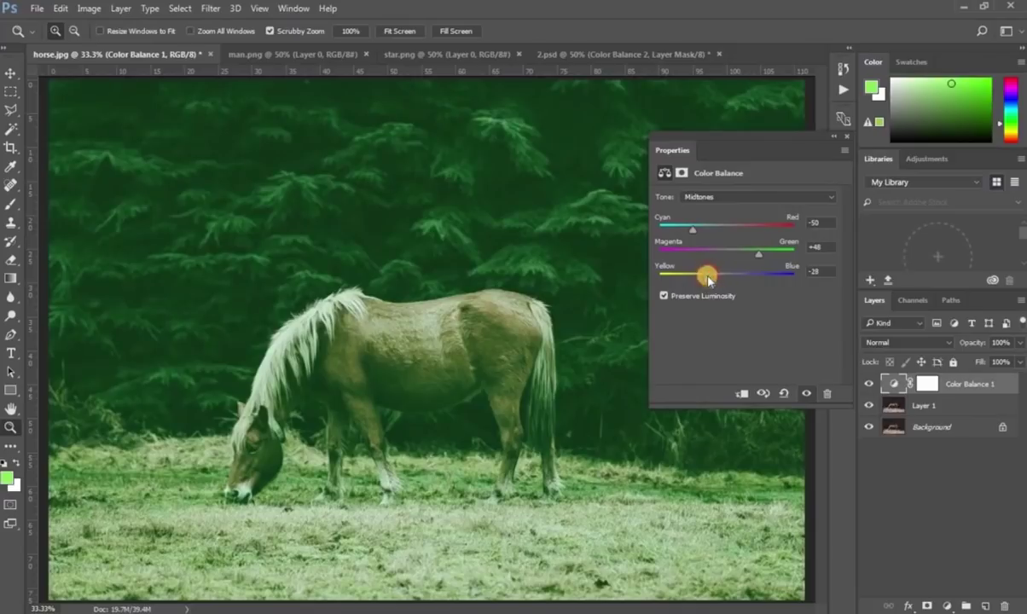
{"action": "left_click_drag", "start_coordinate": [708, 278], "coordinate": [699, 278]}
{"action": "left_click", "coordinate": [756, 202]}
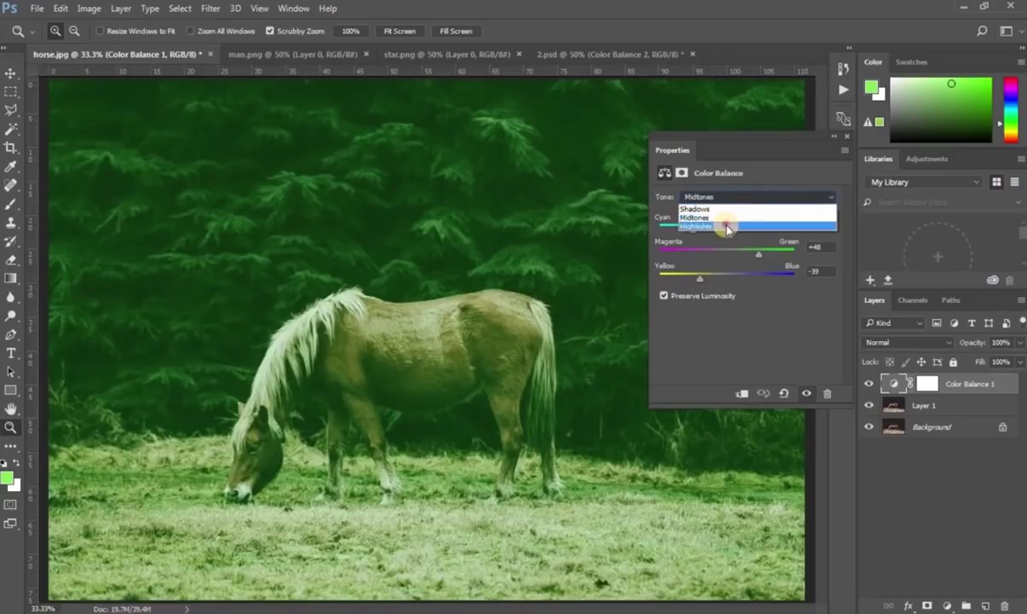
{"action": "left_click", "coordinate": [725, 233]}
{"action": "mouse_move", "coordinate": [726, 233]}
{"action": "left_mouse_down"}
{"action": "mouse_move", "coordinate": [715, 234]}
{"action": "mouse_move", "coordinate": [740, 256]}
{"action": "left_mouse_up"}
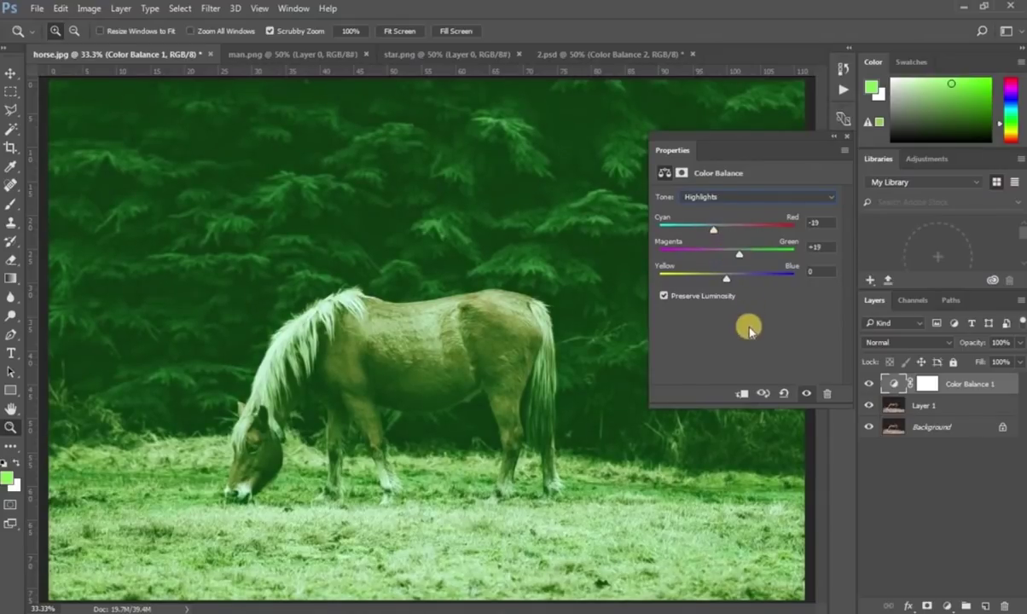
{"action": "left_click", "coordinate": [847, 139]}
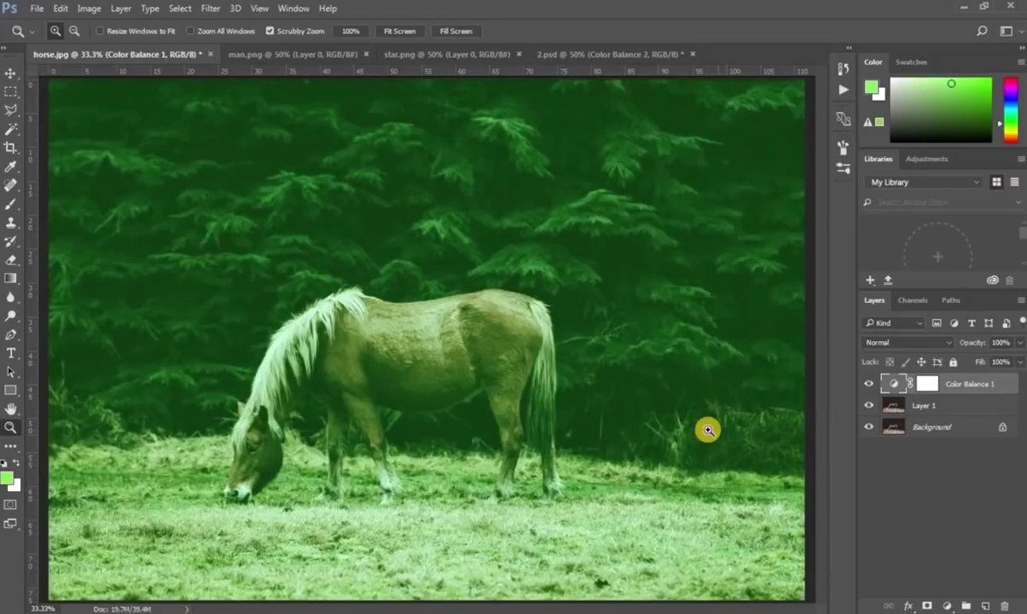
{"action": "left_click", "coordinate": [989, 606]}
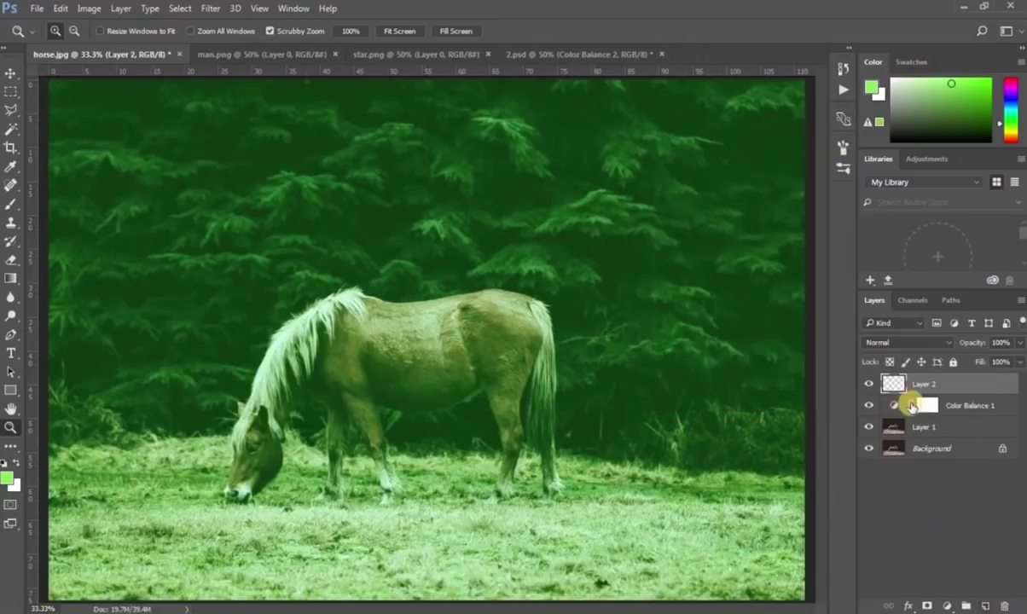
- Set the new layer to Soft Light blending at 70% opacity
{"action": "key", "text": "b"}
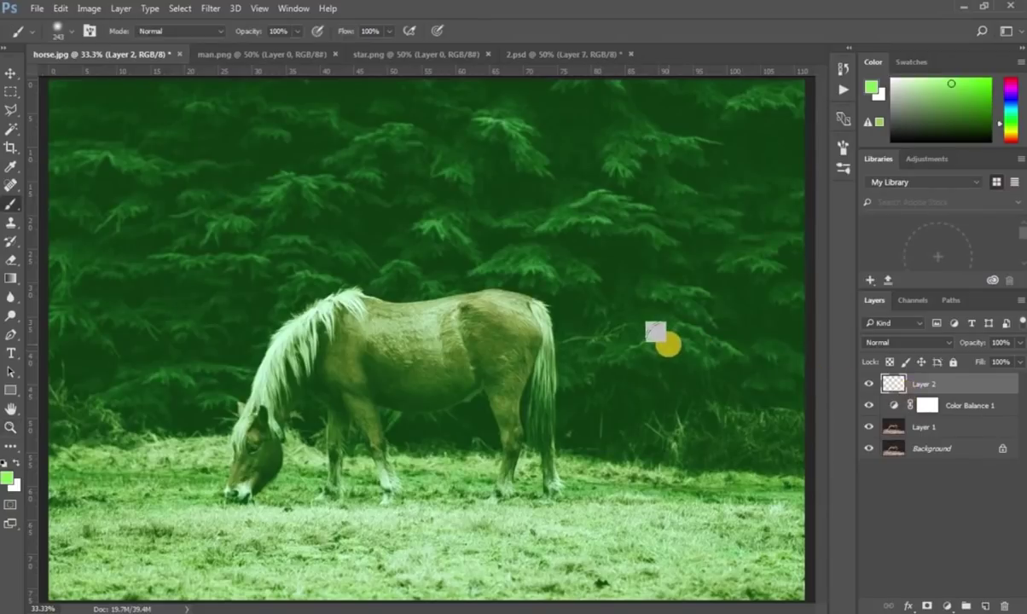
{"action": "left_click", "coordinate": [936, 349]}
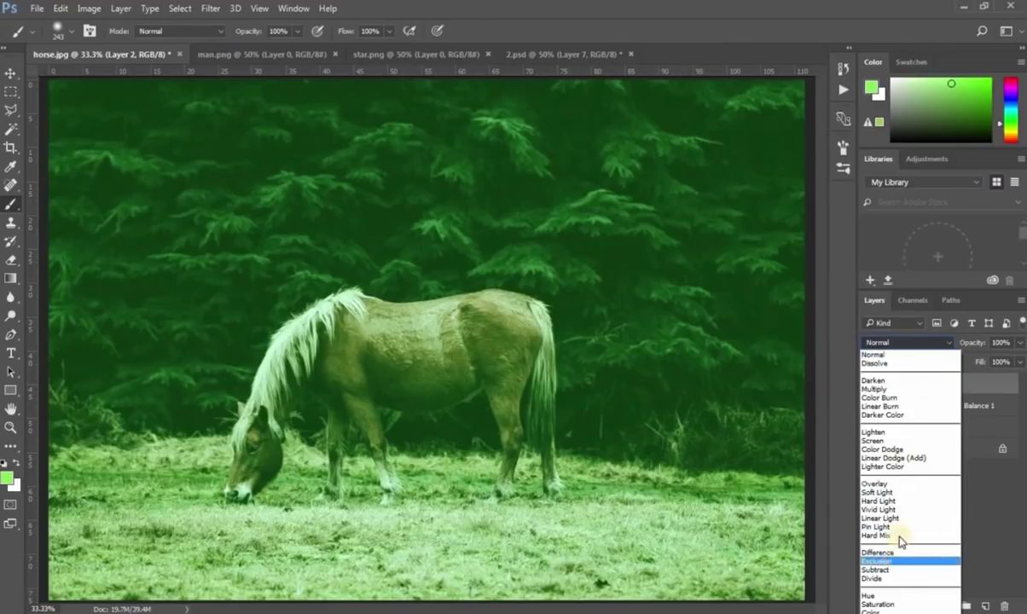
{"action": "left_click", "coordinate": [901, 493]}
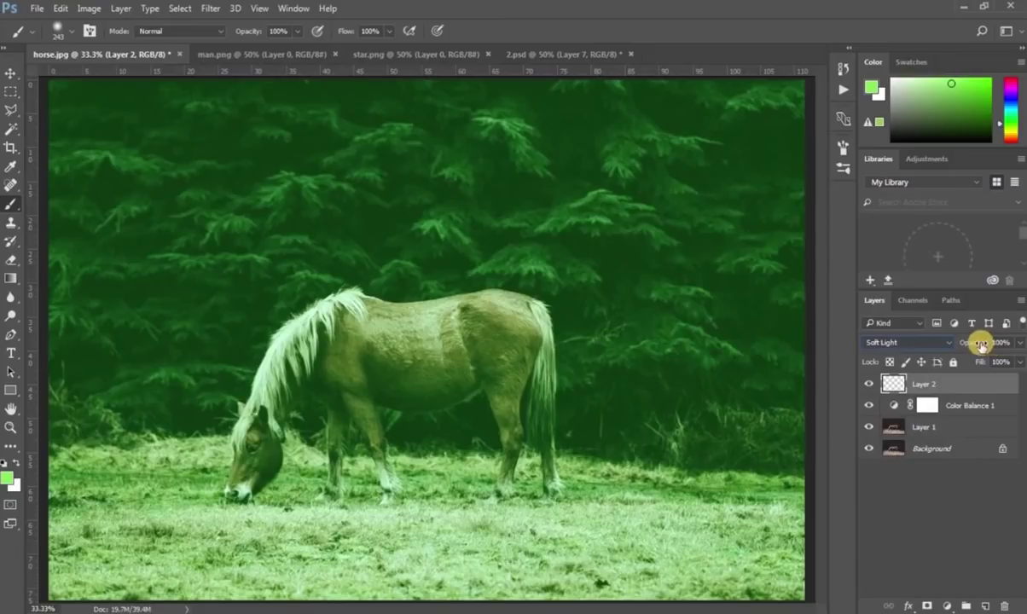
{"action": "left_click_drag", "start_coordinate": [977, 343], "coordinate": [956, 343]}
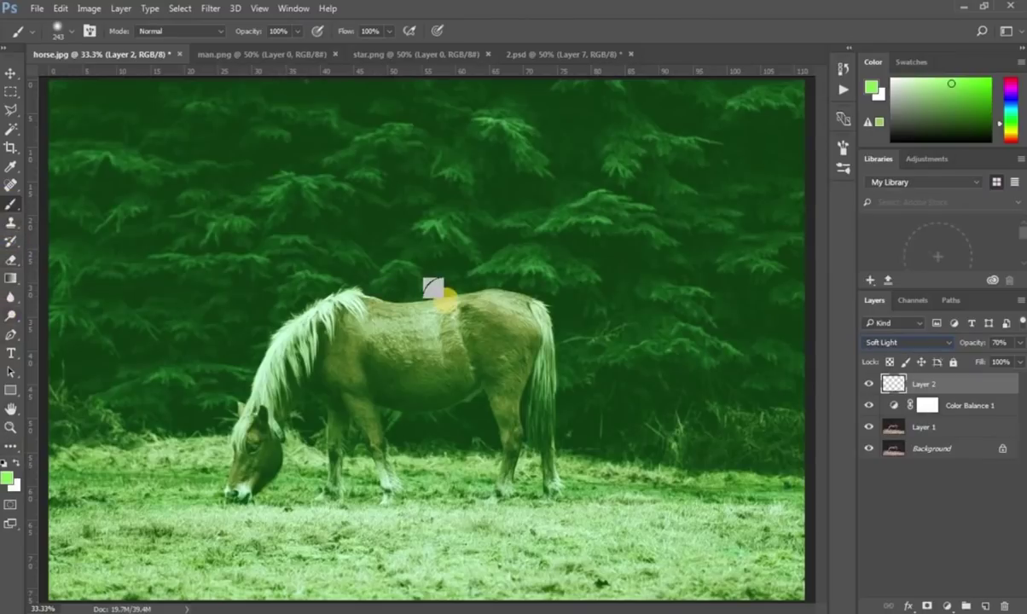
- Brush green over the horse's body, front and hind legs, back and tail
{"action": "mouse_move", "coordinate": [503, 289]}
{"action": "left_mouse_down"}
{"action": "mouse_move", "coordinate": [346, 351]}
{"action": "mouse_move", "coordinate": [320, 390]}
{"action": "left_mouse_up"}
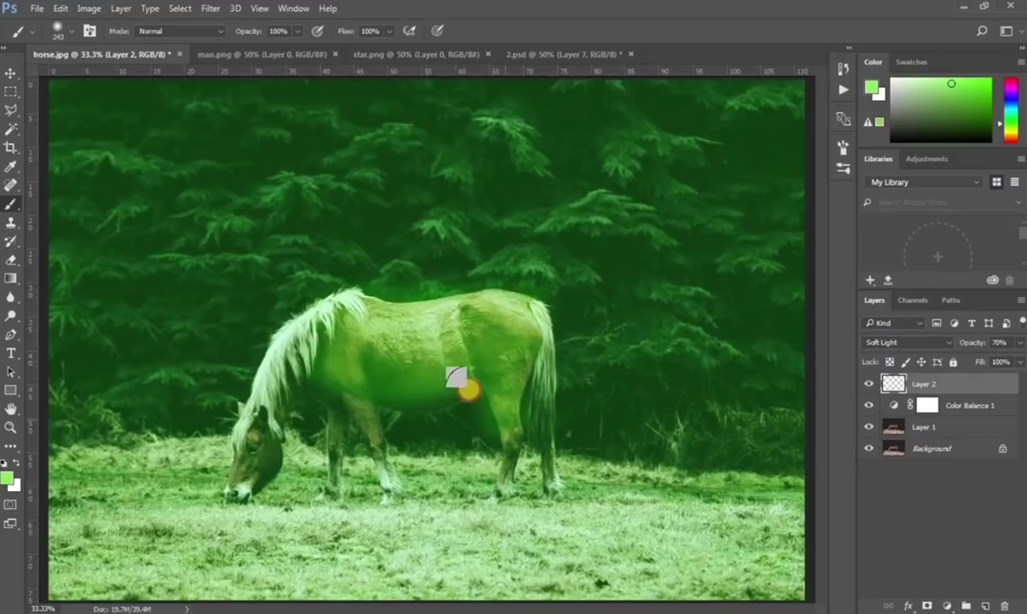
{"action": "left_click_drag", "start_coordinate": [320, 389], "coordinate": [332, 423]}
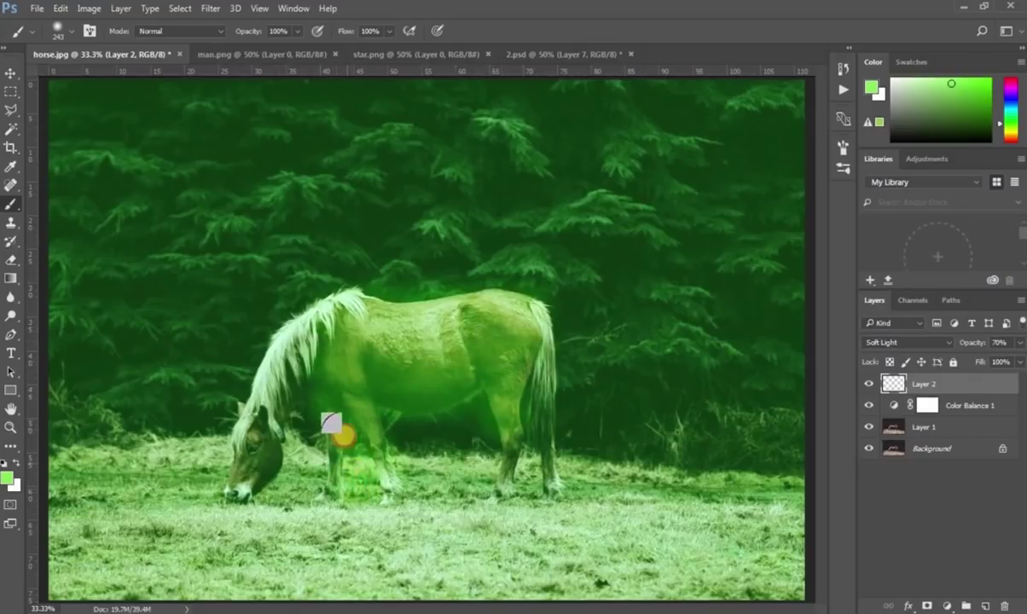
{"action": "mouse_move", "coordinate": [492, 393]}
{"action": "left_mouse_down"}
{"action": "mouse_move", "coordinate": [531, 469]}
{"action": "mouse_move", "coordinate": [550, 476]}
{"action": "mouse_move", "coordinate": [504, 488]}
{"action": "mouse_move", "coordinate": [236, 486]}
{"action": "mouse_move", "coordinate": [252, 424]}
{"action": "mouse_move", "coordinate": [249, 465]}
{"action": "mouse_move", "coordinate": [239, 467]}
{"action": "left_mouse_up"}
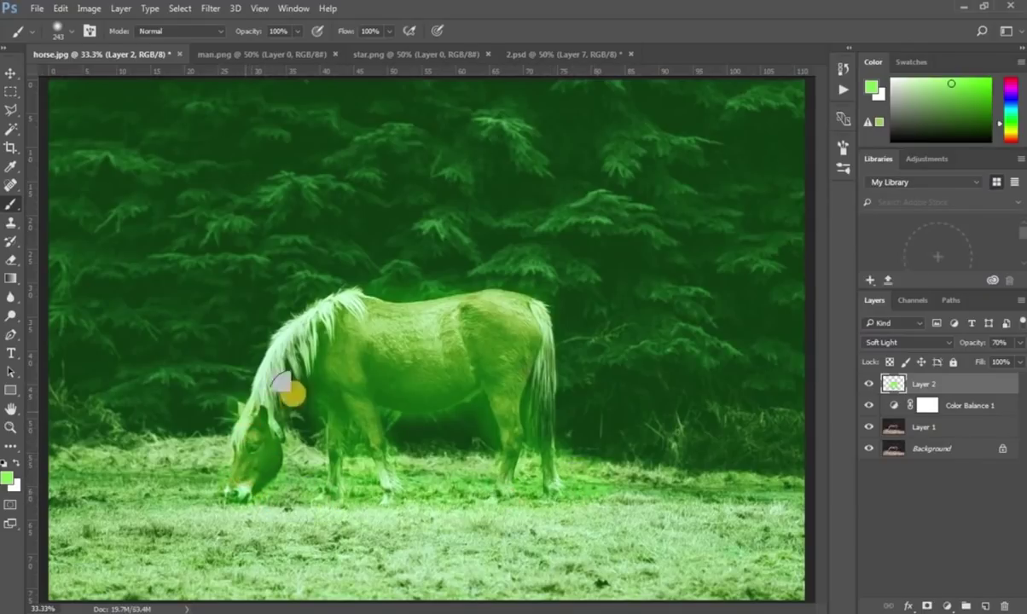
{"action": "mouse_move", "coordinate": [476, 317]}
{"action": "left_mouse_down"}
{"action": "mouse_move", "coordinate": [527, 343]}
{"action": "mouse_move", "coordinate": [400, 364]}
{"action": "mouse_move", "coordinate": [316, 300]}
{"action": "mouse_move", "coordinate": [228, 418]}
{"action": "left_mouse_up"}
{"action": "mouse_move", "coordinate": [530, 336]}
{"action": "left_mouse_down"}
{"action": "mouse_move", "coordinate": [517, 301]}
{"action": "mouse_move", "coordinate": [543, 481]}
{"action": "mouse_move", "coordinate": [580, 480]}
{"action": "left_mouse_up"}
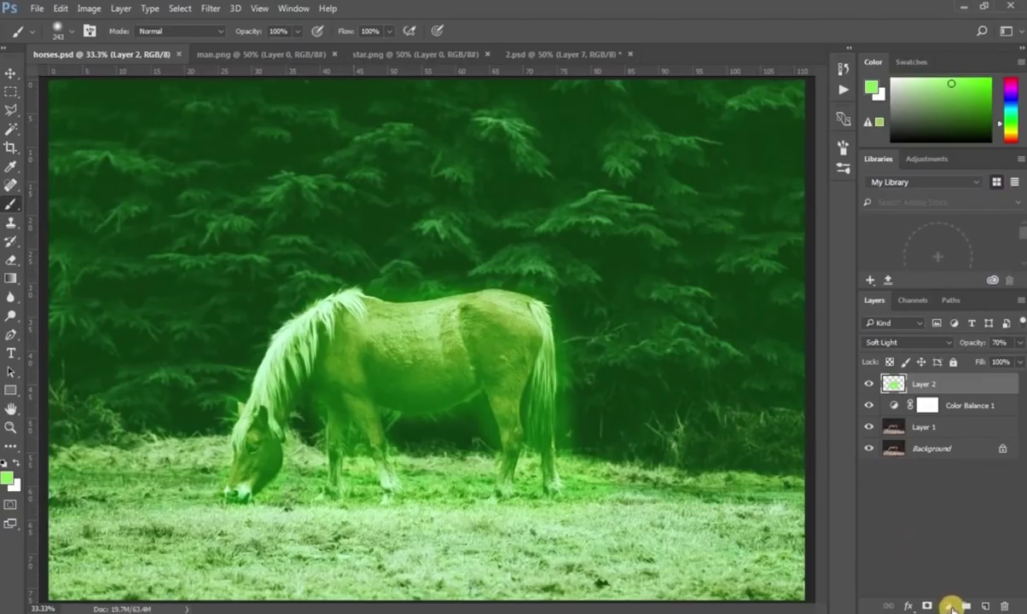
- Add a Levels adjustment with the Output Levels white point at 65, then zoom in
{"action": "left_click", "coordinate": [950, 606]}
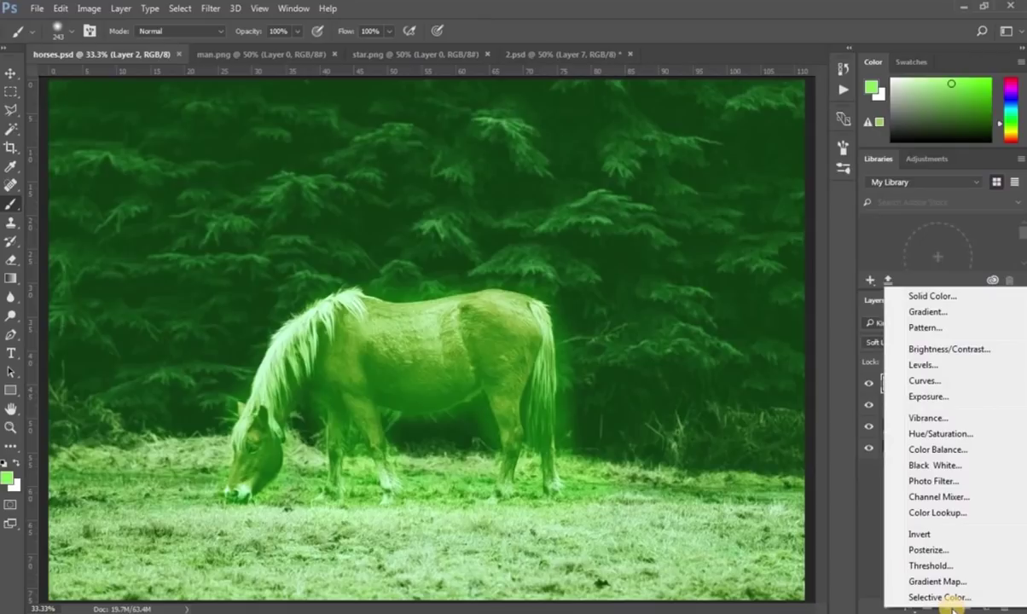
{"action": "left_click", "coordinate": [921, 365]}
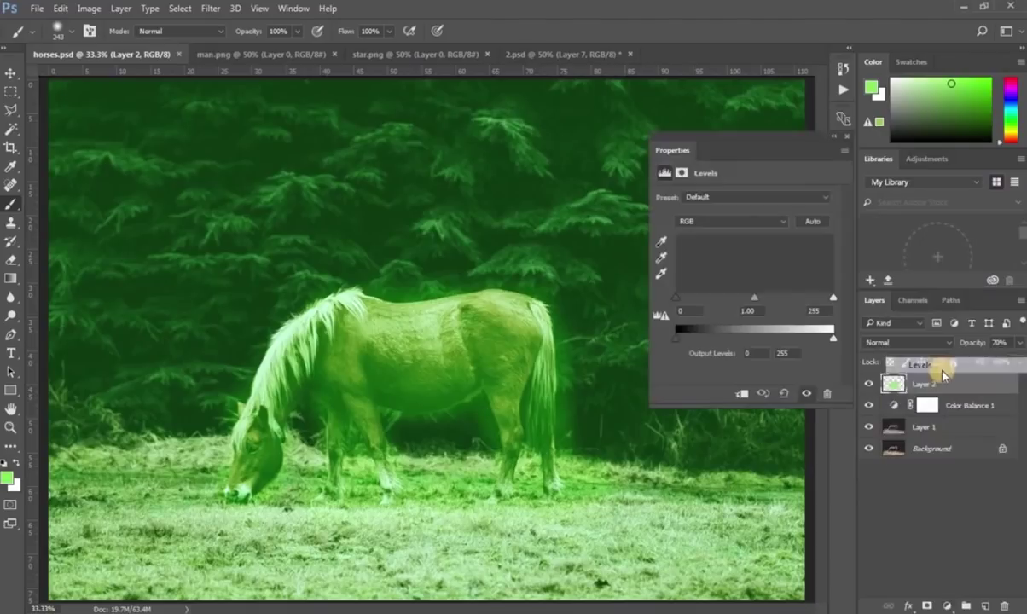
{"action": "left_click", "coordinate": [892, 384]}
{"action": "left_click_drag", "start_coordinate": [833, 340], "coordinate": [717, 339]}
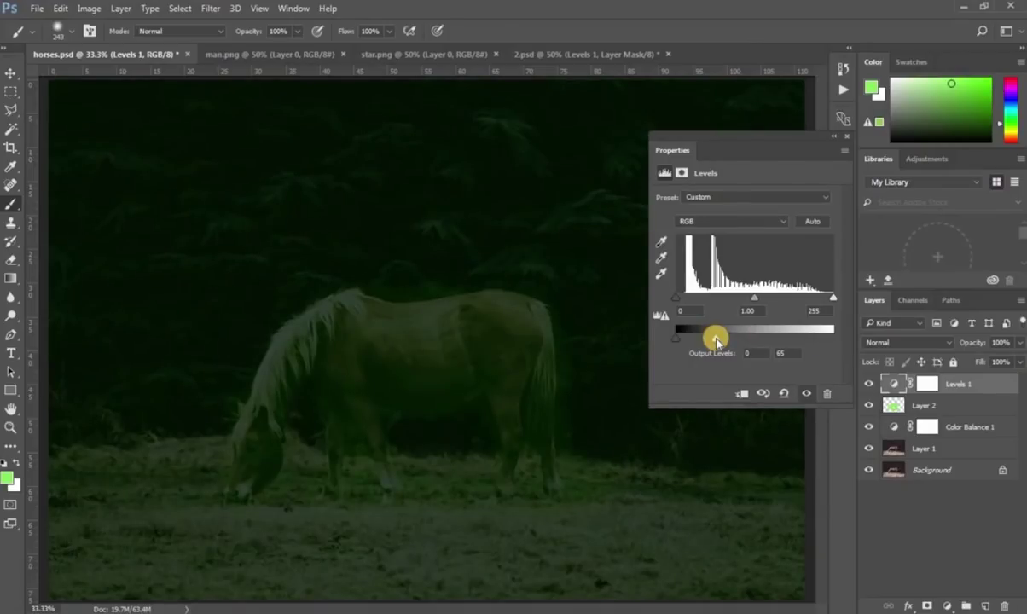
{"action": "left_click", "coordinate": [11, 427]}
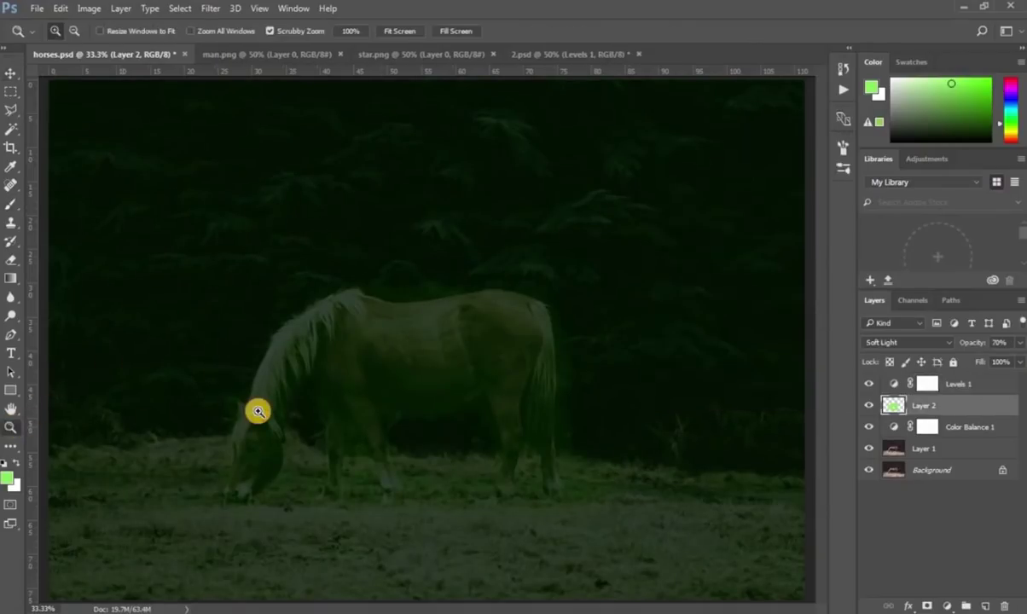
{"action": "left_click", "coordinate": [308, 406]}
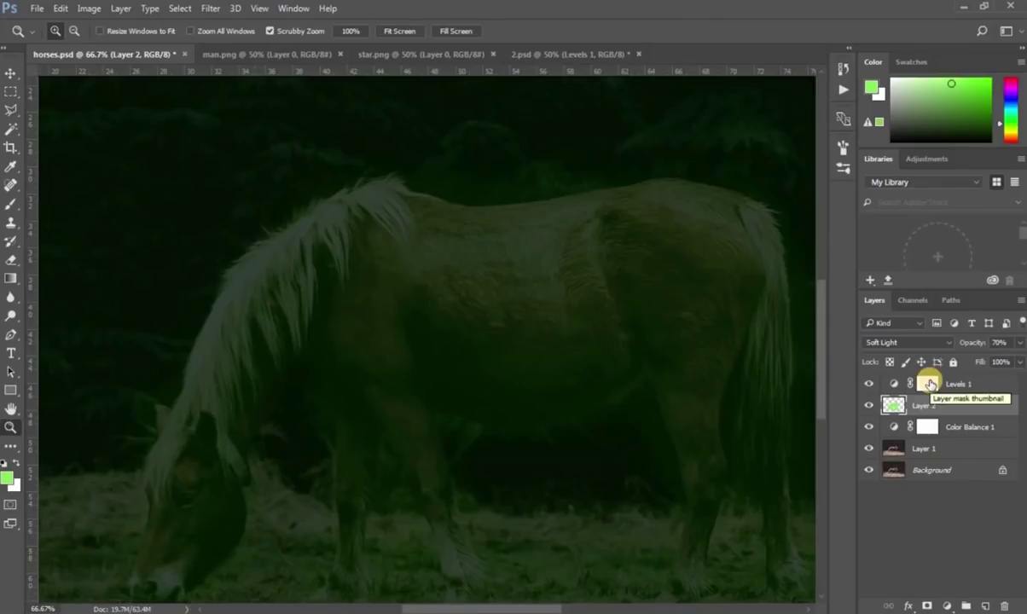
{"action": "left_click", "coordinate": [929, 384]}
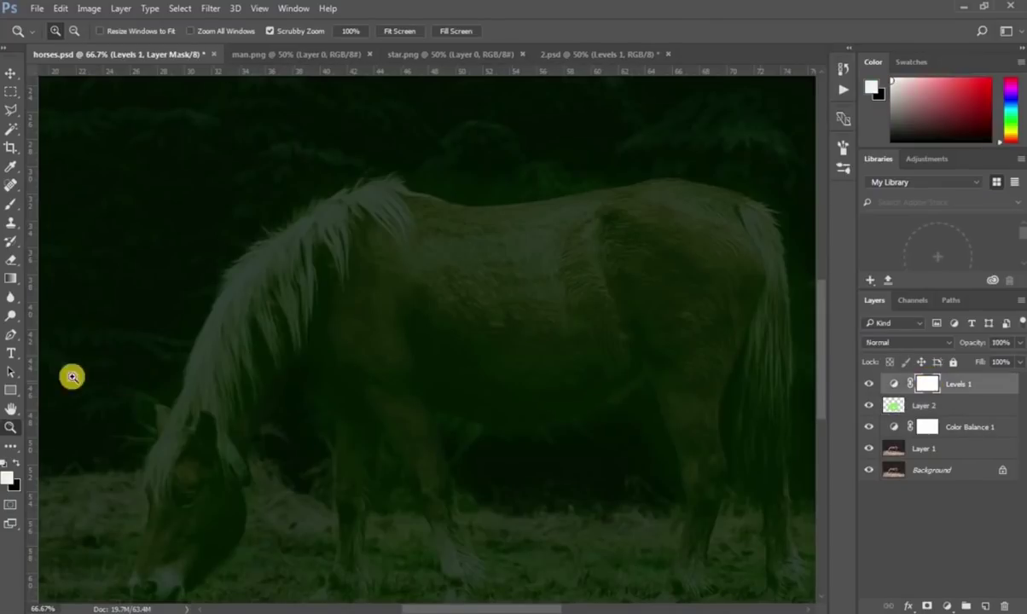
- Paint the Levels mask with a black 117 px brush over the mane and tail
{"action": "left_click", "coordinate": [14, 463]}
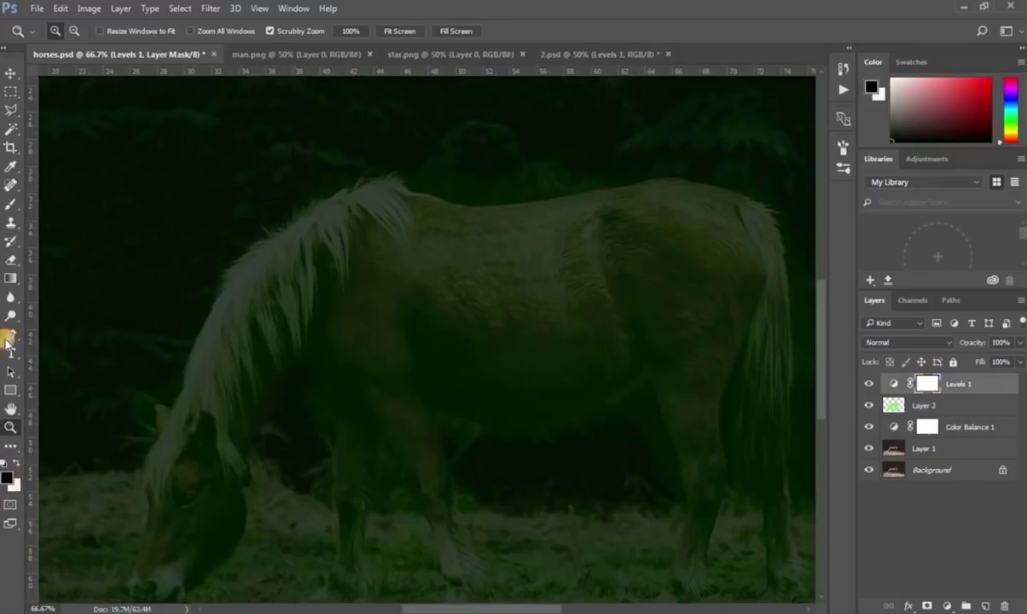
{"action": "left_click", "coordinate": [10, 204]}
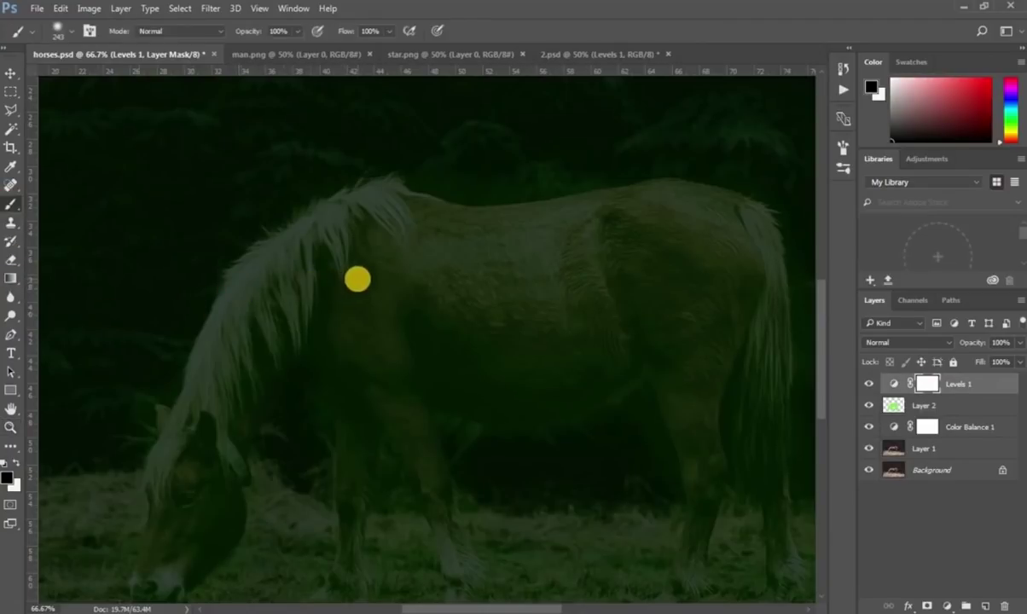
{"action": "mouse_move", "coordinate": [343, 275]}
{"action": "left_mouse_down"}
{"action": "mouse_move", "coordinate": [267, 263]}
{"action": "mouse_move", "coordinate": [247, 286]}
{"action": "mouse_move", "coordinate": [291, 239]}
{"action": "mouse_move", "coordinate": [372, 187]}
{"action": "mouse_move", "coordinate": [222, 294]}
{"action": "mouse_move", "coordinate": [328, 202]}
{"action": "mouse_move", "coordinate": [396, 183]}
{"action": "left_mouse_up"}
{"action": "mouse_move", "coordinate": [750, 204]}
{"action": "left_mouse_down"}
{"action": "mouse_move", "coordinate": [757, 481]}
{"action": "mouse_move", "coordinate": [772, 324]}
{"action": "left_mouse_up"}
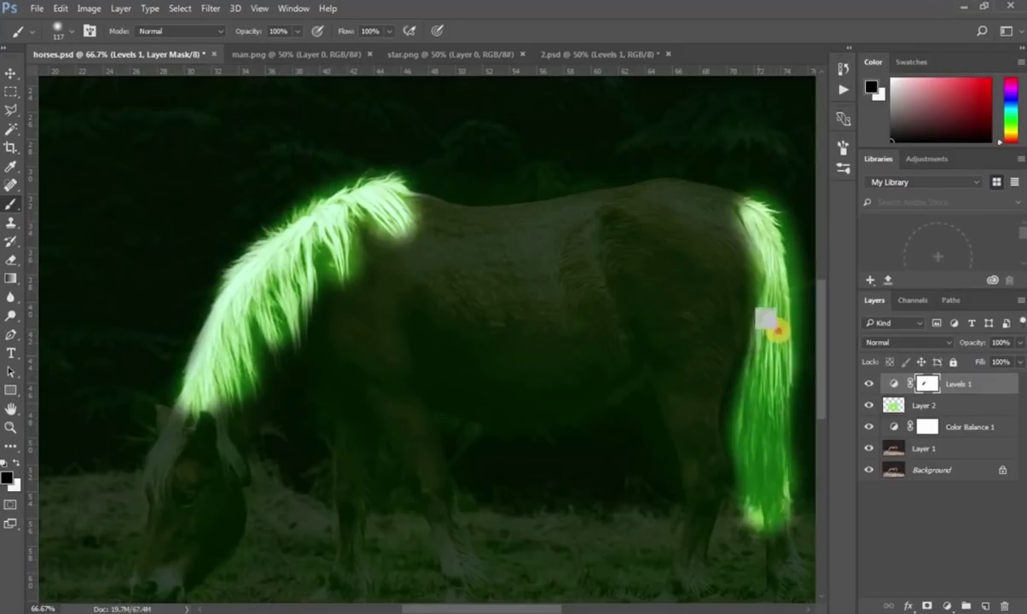
{"action": "scroll", "coordinate": [694, 463], "scroll_direction": "down", "scroll_amount": 3}
{"action": "left_click_drag", "start_coordinate": [688, 437], "coordinate": [669, 443]}
{"action": "left_click_drag", "start_coordinate": [772, 426], "coordinate": [793, 435]}
- With a 40 px brush, reveal the glow on the hooves, lower neck and muzzle
{"action": "right_click", "coordinate": [505, 394]}
{"action": "left_click_drag", "start_coordinate": [579, 418], "coordinate": [570, 423]}
{"action": "mouse_move", "coordinate": [443, 392]}
{"action": "left_mouse_down"}
{"action": "mouse_move", "coordinate": [470, 451]}
{"action": "mouse_move", "coordinate": [451, 464]}
{"action": "left_mouse_up"}
{"action": "left_click_drag", "start_coordinate": [350, 410], "coordinate": [337, 454]}
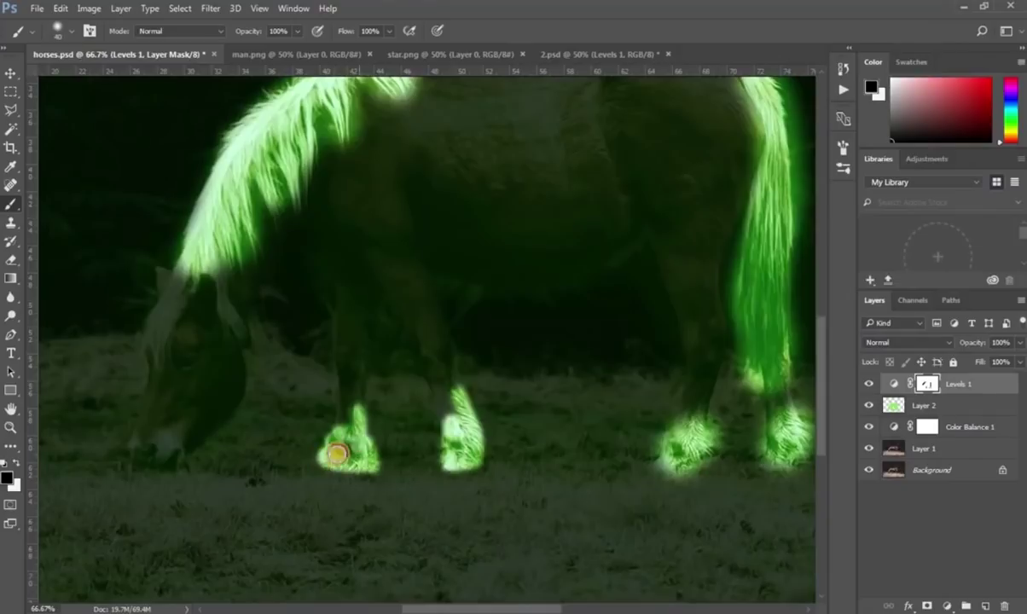
{"action": "mouse_move", "coordinate": [213, 251]}
{"action": "left_mouse_down"}
{"action": "mouse_move", "coordinate": [163, 353]}
{"action": "mouse_move", "coordinate": [229, 199]}
{"action": "left_mouse_up"}
{"action": "mouse_move", "coordinate": [170, 409]}
{"action": "left_mouse_down"}
{"action": "mouse_move", "coordinate": [164, 452]}
{"action": "mouse_move", "coordinate": [136, 442]}
{"action": "mouse_move", "coordinate": [179, 450]}
{"action": "left_mouse_up"}
{"action": "scroll", "coordinate": [663, 393], "scroll_direction": "up", "scroll_amount": 1}
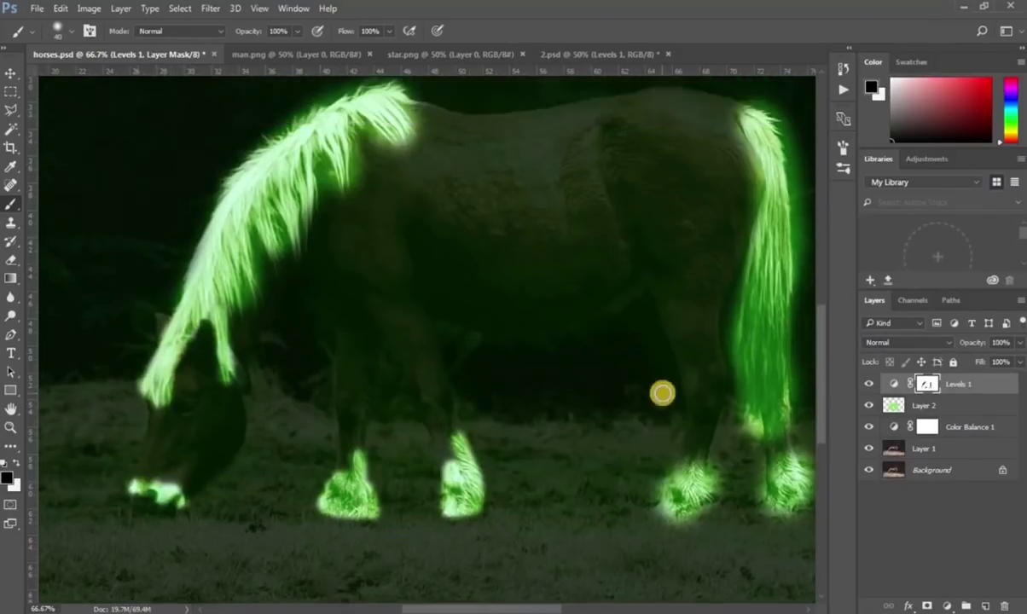
{"action": "scroll", "coordinate": [662, 393], "scroll_direction": "up", "scroll_amount": 1}
{"action": "scroll", "coordinate": [759, 373], "scroll_direction": "down", "scroll_amount": 2}
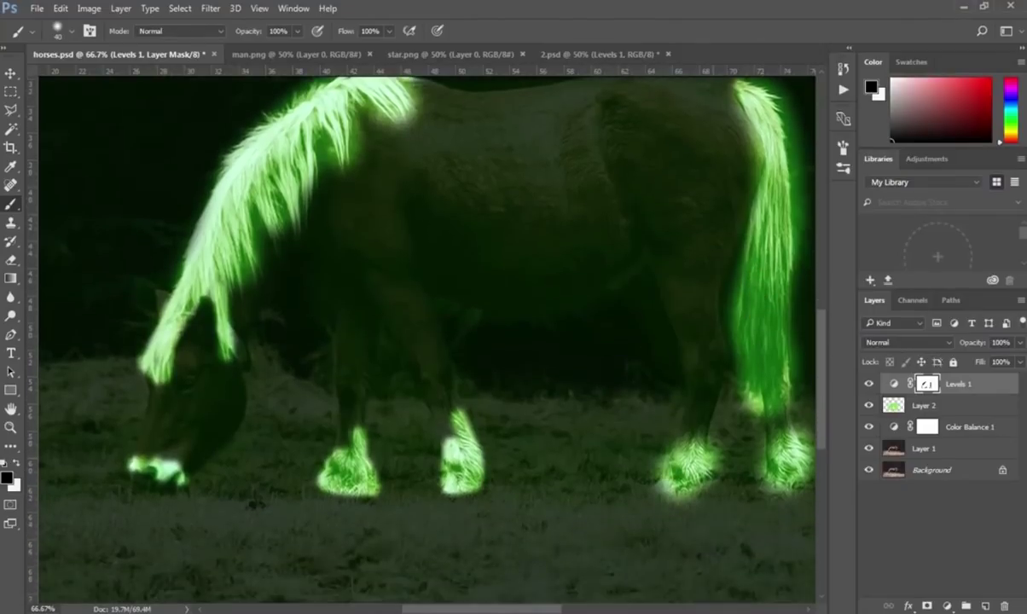
{"action": "left_click_drag", "start_coordinate": [538, 605], "coordinate": [601, 605]}
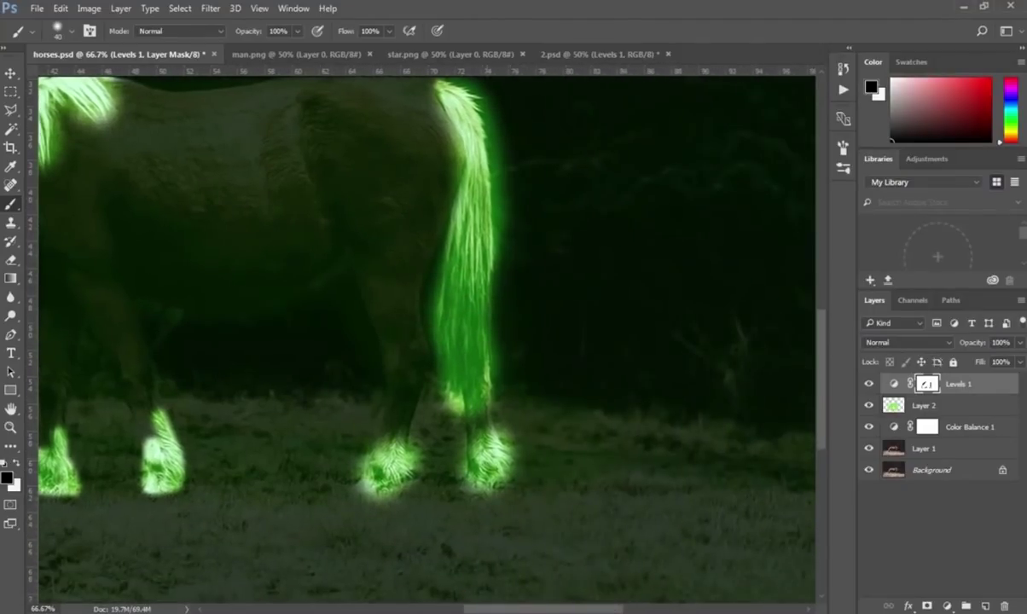
{"action": "left_click", "coordinate": [11, 428]}
- Zoom in on the hind hooves and set up a white 25 px brush
{"action": "left_click", "coordinate": [443, 417]}
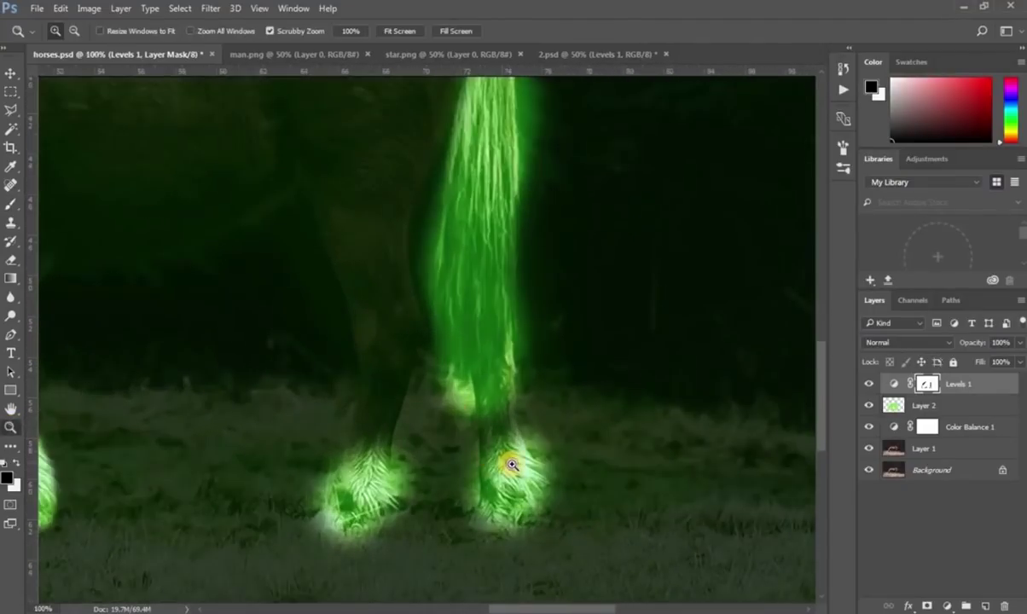
{"action": "left_click", "coordinate": [510, 463]}
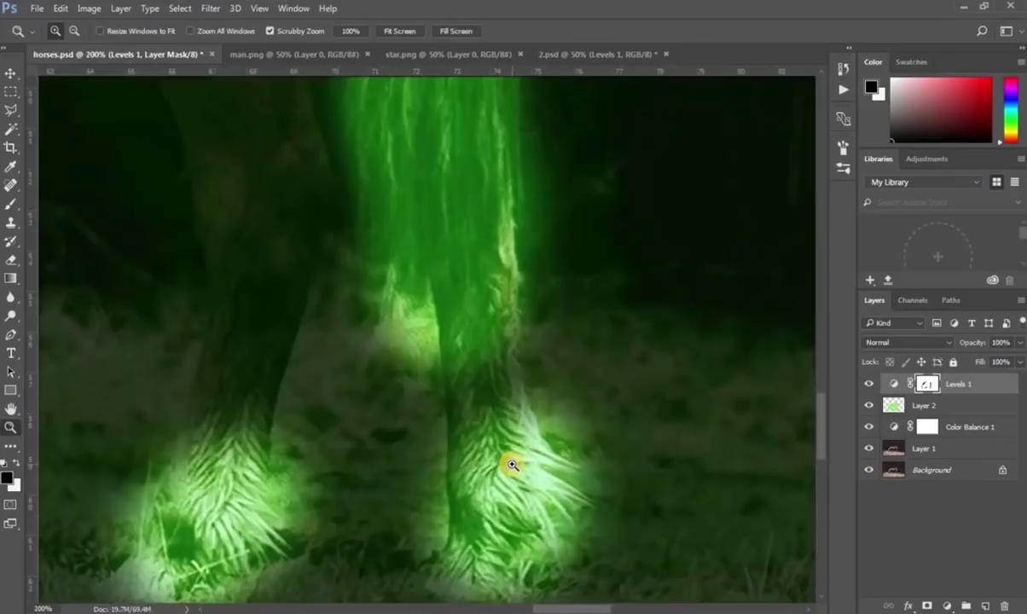
{"action": "left_click", "coordinate": [11, 206]}
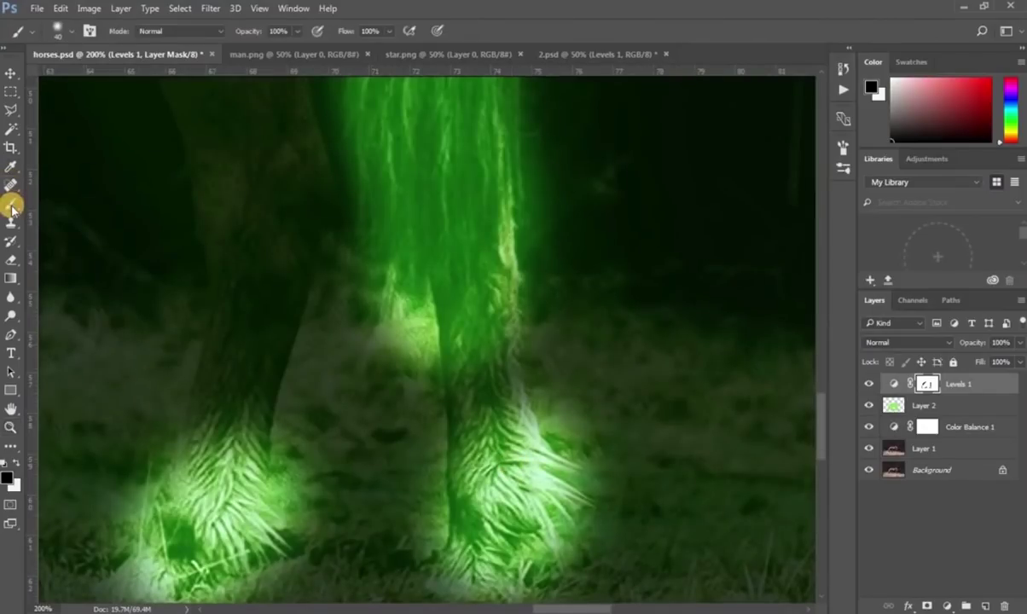
{"action": "left_click", "coordinate": [17, 463]}
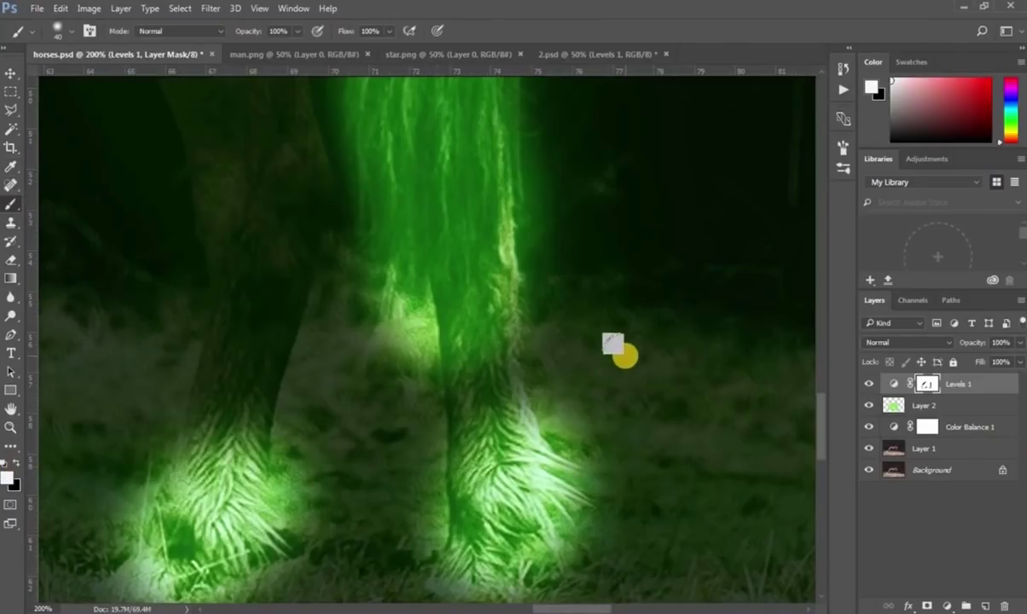
{"action": "left_click_drag", "start_coordinate": [619, 354], "coordinate": [630, 355]}
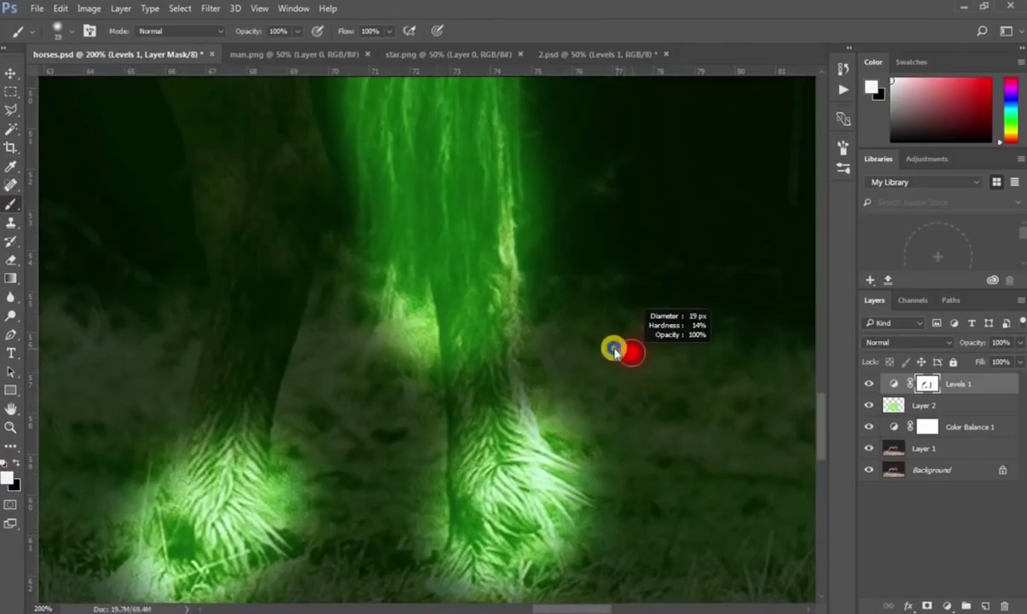
{"action": "right_click", "coordinate": [566, 435]}
{"action": "key", "text": "Return"}
- Mask out the stray green glow on the right leg and along the hoof edge
{"action": "scroll", "coordinate": [546, 256], "scroll_direction": "up", "scroll_amount": 3}
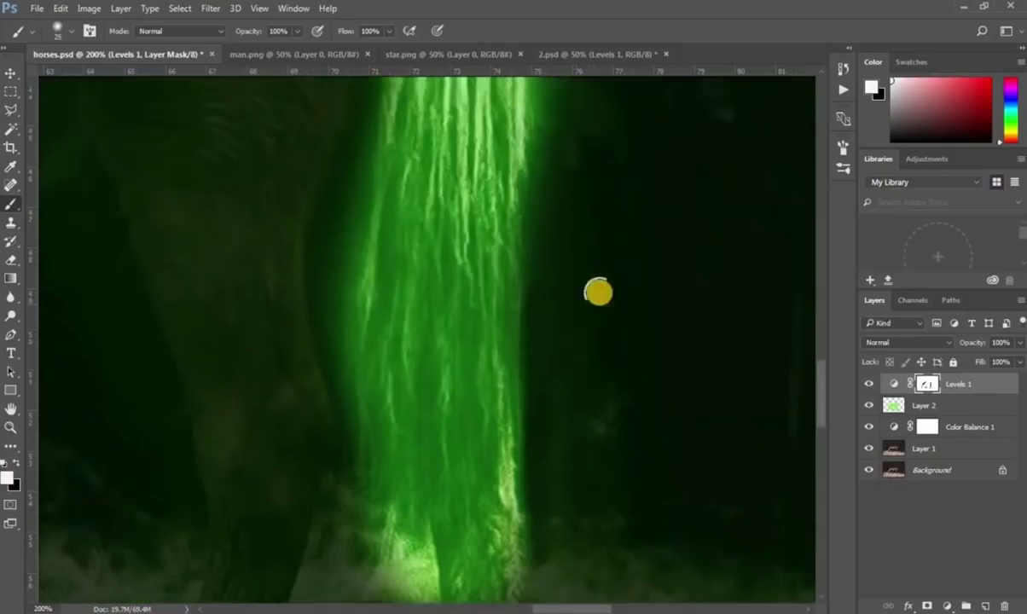
{"action": "scroll", "coordinate": [562, 255], "scroll_direction": "up", "scroll_amount": 3}
{"action": "scroll", "coordinate": [540, 239], "scroll_direction": "up", "scroll_amount": 2}
{"action": "scroll", "coordinate": [530, 200], "scroll_direction": "up", "scroll_amount": 2}
{"action": "scroll", "coordinate": [498, 234], "scroll_direction": "up", "scroll_amount": 2}
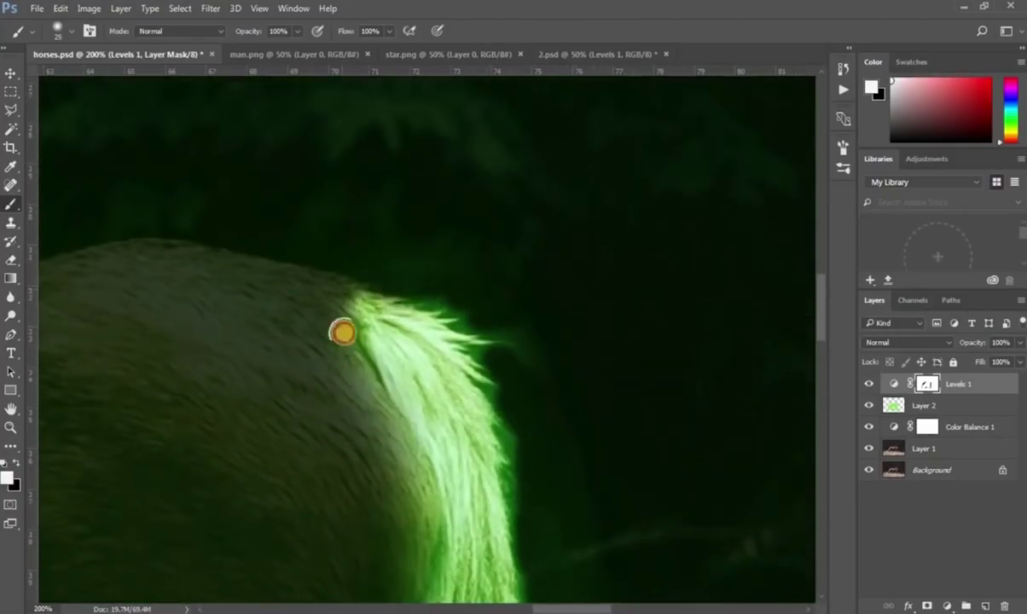
{"action": "scroll", "coordinate": [357, 275], "scroll_direction": "down", "scroll_amount": 3}
{"action": "scroll", "coordinate": [391, 426], "scroll_direction": "down", "scroll_amount": 1}
{"action": "scroll", "coordinate": [360, 286], "scroll_direction": "down", "scroll_amount": 3}
{"action": "scroll", "coordinate": [394, 419], "scroll_direction": "down", "scroll_amount": 3}
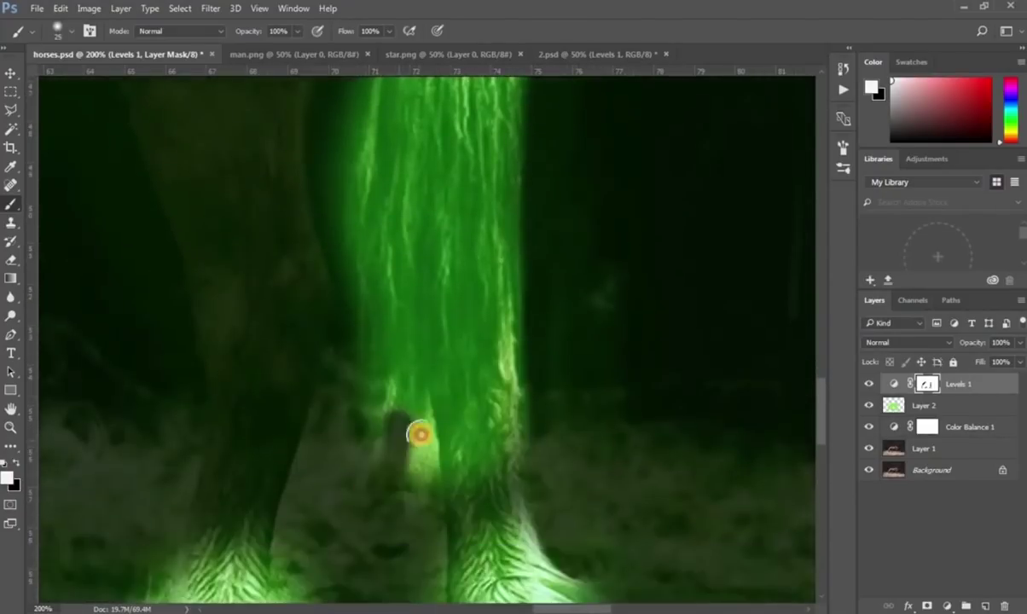
{"action": "scroll", "coordinate": [448, 411], "scroll_direction": "down", "scroll_amount": 2}
{"action": "left_click_drag", "start_coordinate": [448, 411], "coordinate": [442, 360]}
{"action": "scroll", "coordinate": [435, 384], "scroll_direction": "down", "scroll_amount": 1}
{"action": "mouse_move", "coordinate": [423, 407]}
{"action": "left_mouse_down"}
{"action": "mouse_move", "coordinate": [286, 438]}
{"action": "mouse_move", "coordinate": [194, 576]}
{"action": "left_mouse_up"}
{"action": "scroll", "coordinate": [537, 597], "scroll_direction": "left", "scroll_amount": 4}
{"action": "scroll", "coordinate": [499, 522], "scroll_direction": "right", "scroll_amount": 2}
{"action": "scroll", "coordinate": [305, 386], "scroll_direction": "left", "scroll_amount": 8}
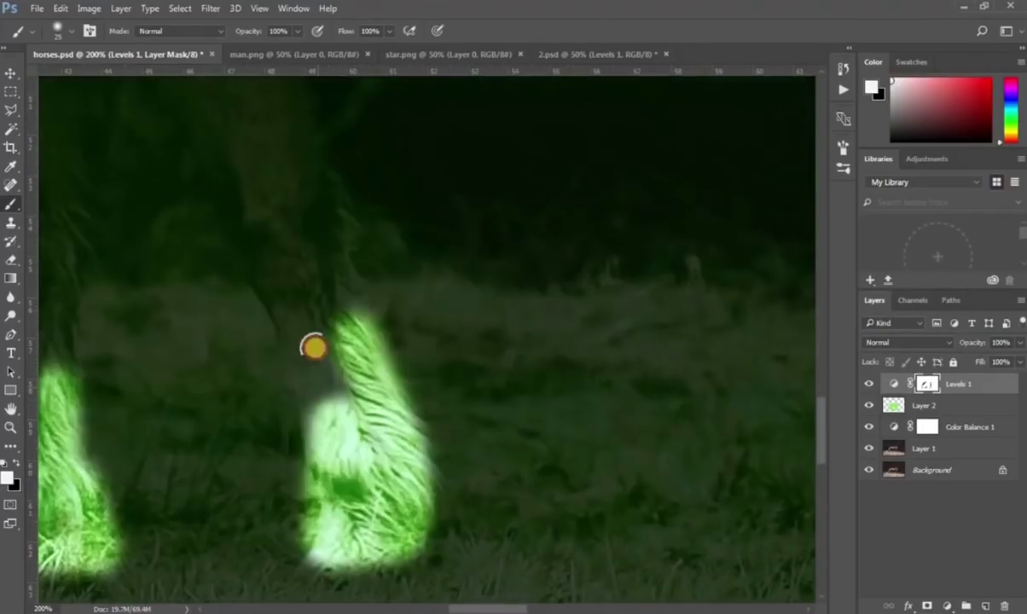
{"action": "scroll", "coordinate": [289, 452], "scroll_direction": "left", "scroll_amount": 4}
- Touch up the glow edges near the mane at 100% brush opacity
{"action": "key", "text": "5"}
{"action": "key", "text": "3"}
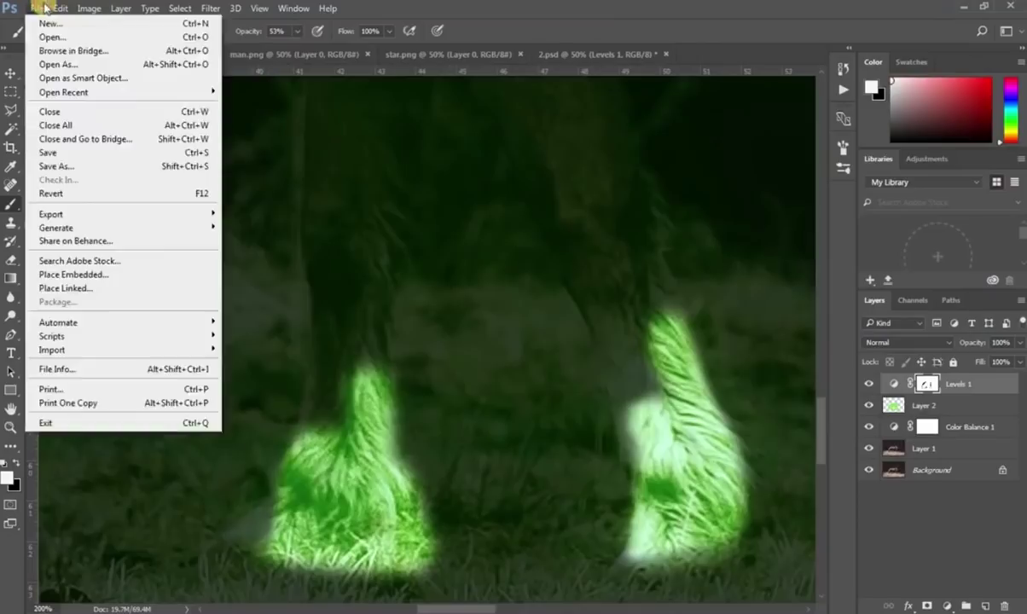
{"action": "scroll", "coordinate": [466, 512], "scroll_direction": "up", "scroll_amount": 10}
{"action": "key", "text": "0"}
{"action": "left_click_drag", "start_coordinate": [434, 340], "coordinate": [229, 554]}
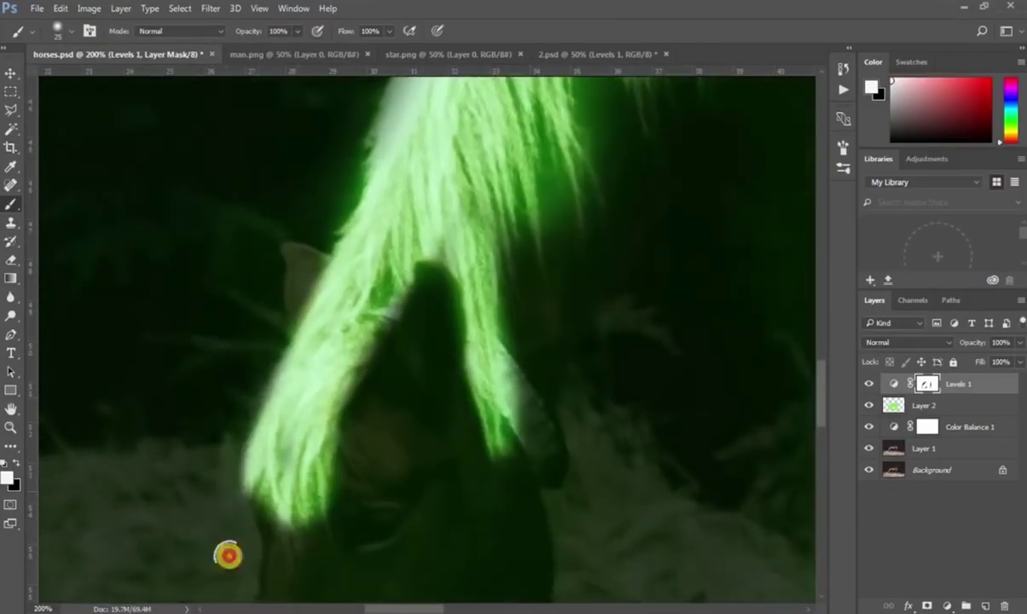
{"action": "scroll", "coordinate": [668, 209], "scroll_direction": "right", "scroll_amount": 3}
{"action": "left_click_drag", "start_coordinate": [437, 217], "coordinate": [573, 133]}
{"action": "scroll", "coordinate": [389, 463], "scroll_direction": "right", "scroll_amount": 5}
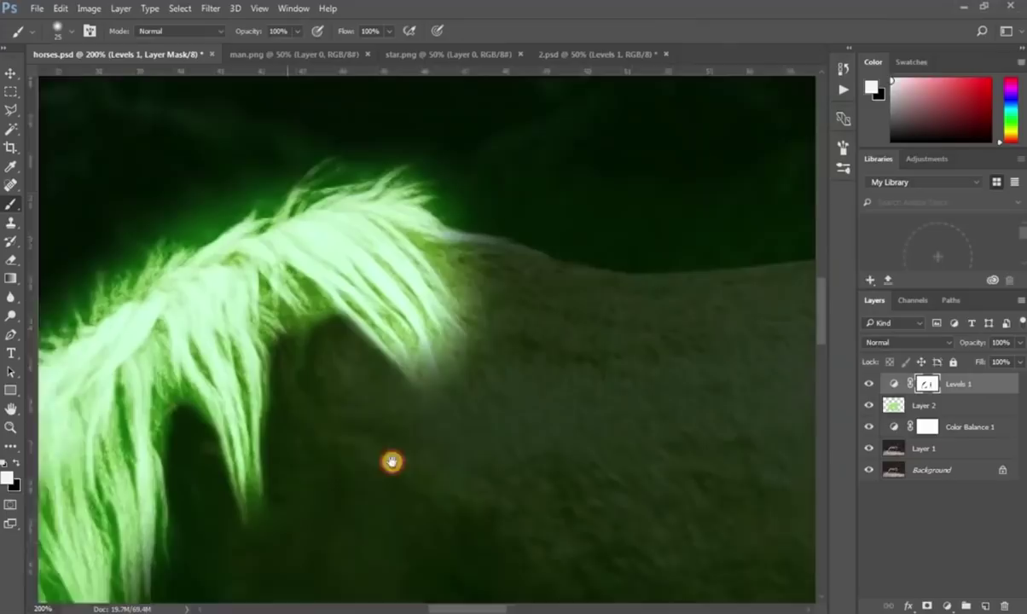
{"action": "scroll", "coordinate": [670, 237], "scroll_direction": "right", "scroll_amount": 10}
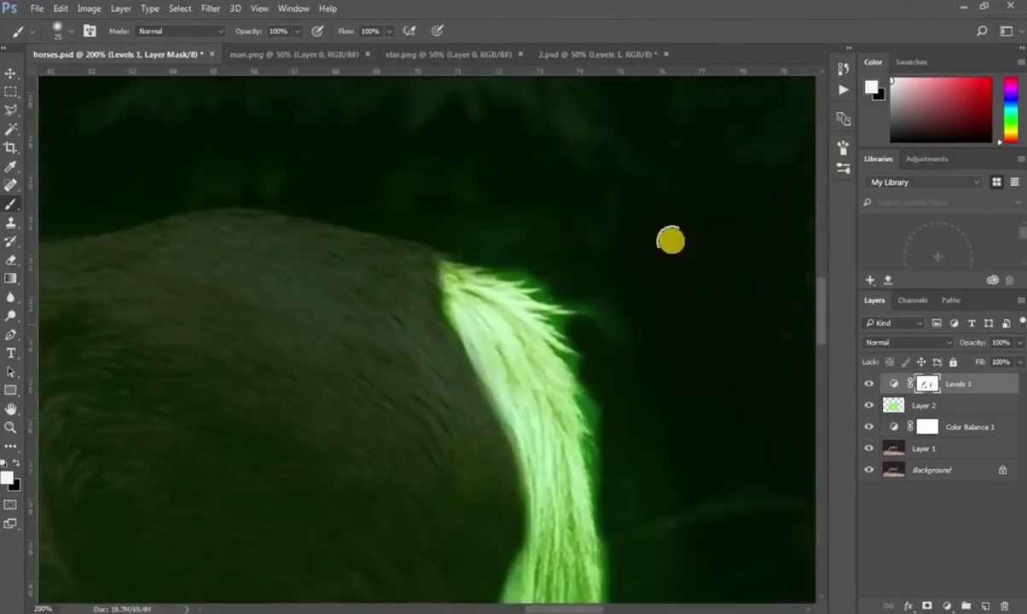
- Fit the whole horse in view and set a black 149 px brush at 11% opacity
{"action": "key", "text": "z"}
{"action": "left_click", "coordinate": [482, 338], "text": "alt"}
{"action": "key", "text": "ctrl+0"}
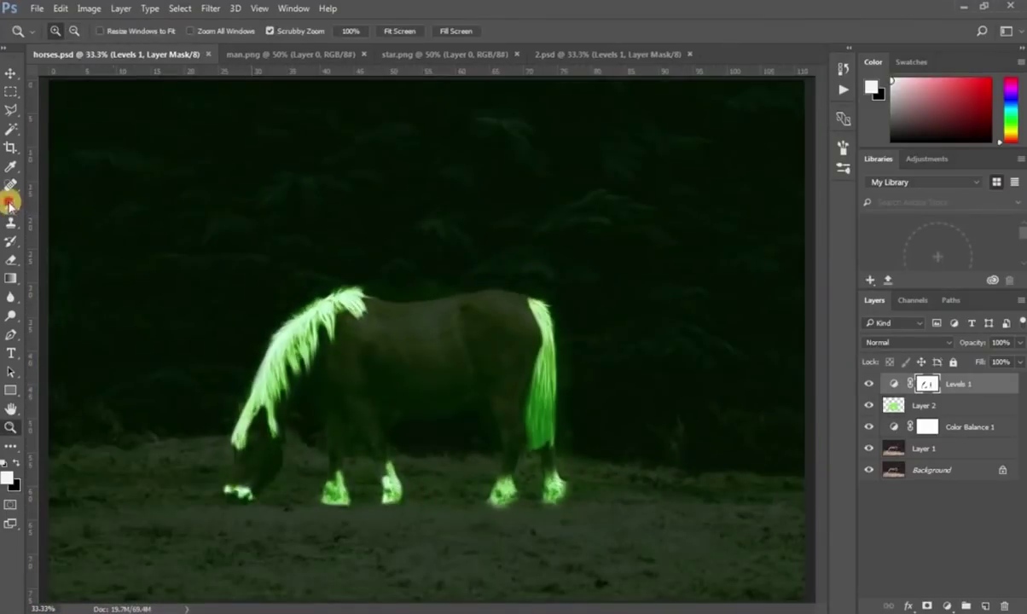
{"action": "key", "text": "b"}
{"action": "right_click", "coordinate": [377, 252]}
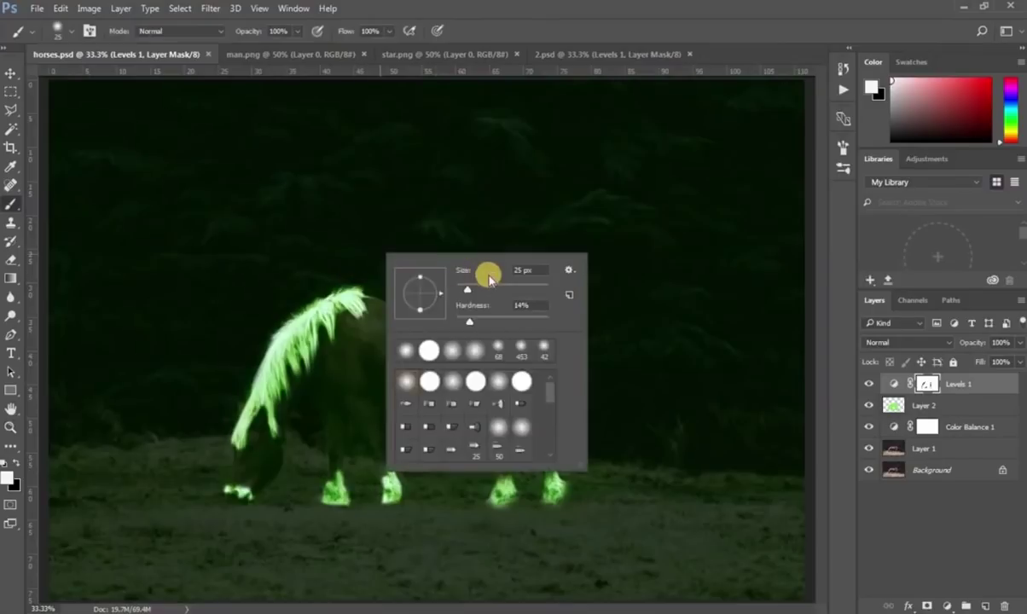
{"action": "left_click", "coordinate": [501, 289]}
{"action": "scroll", "coordinate": [523, 270], "scroll_direction": "up", "scroll_amount": 9}
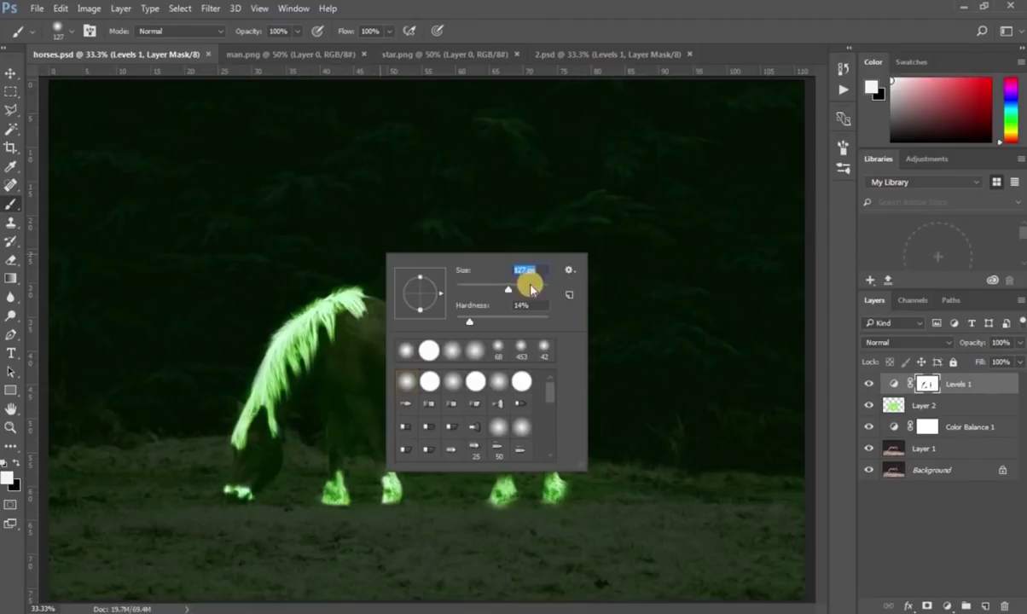
{"action": "left_click", "coordinate": [295, 31]}
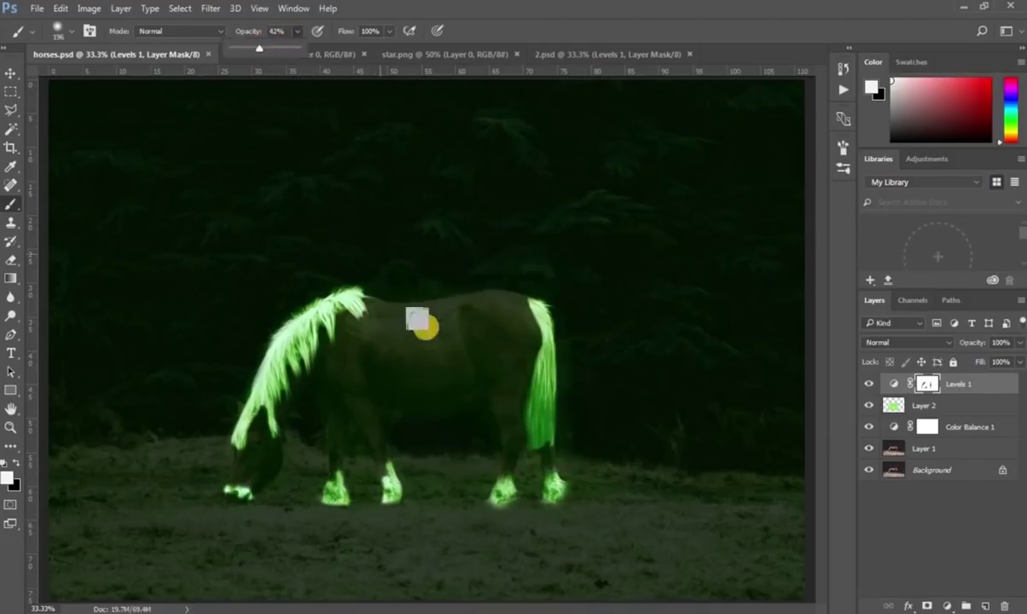
{"action": "left_click_drag", "start_coordinate": [251, 50], "coordinate": [235, 50]}
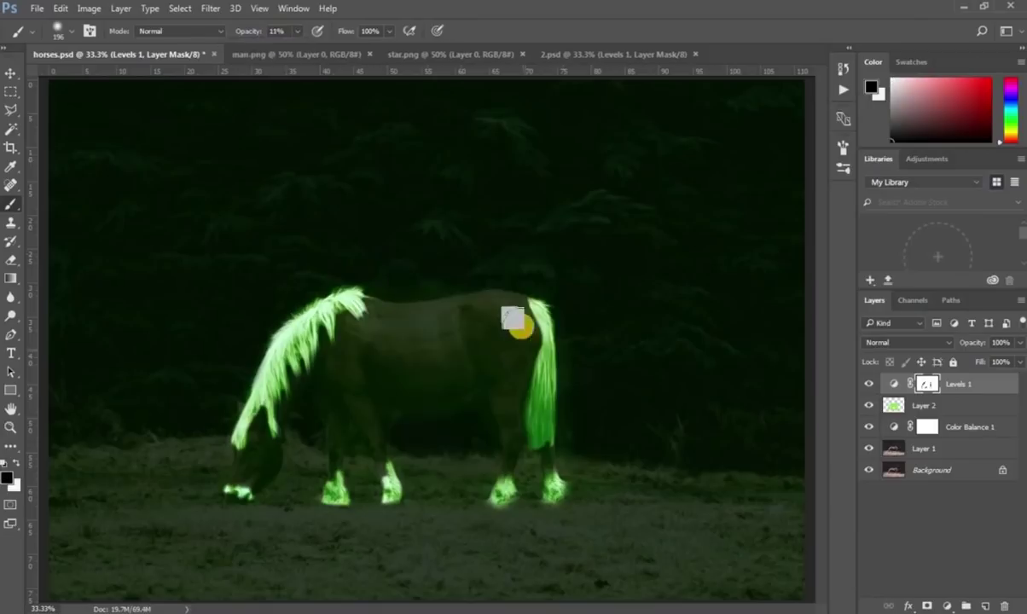
{"action": "key", "text": "x"}
{"action": "right_click", "coordinate": [512, 356]}
{"action": "key", "text": "Return"}
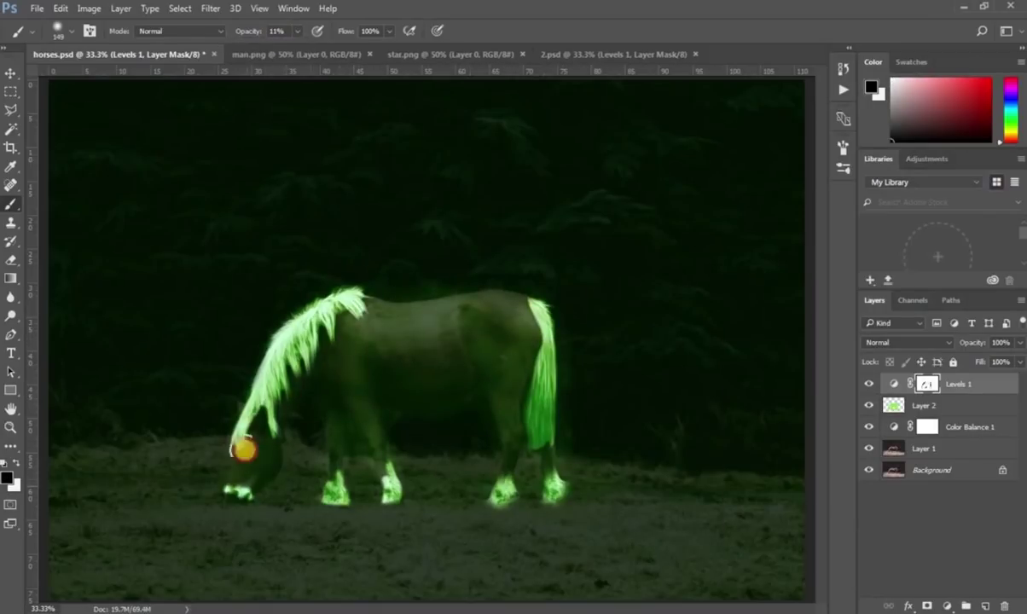
- Faintly paint the mask over the horse's chest and front legs, then reset default colours
{"action": "left_click_drag", "start_coordinate": [339, 327], "coordinate": [351, 374]}
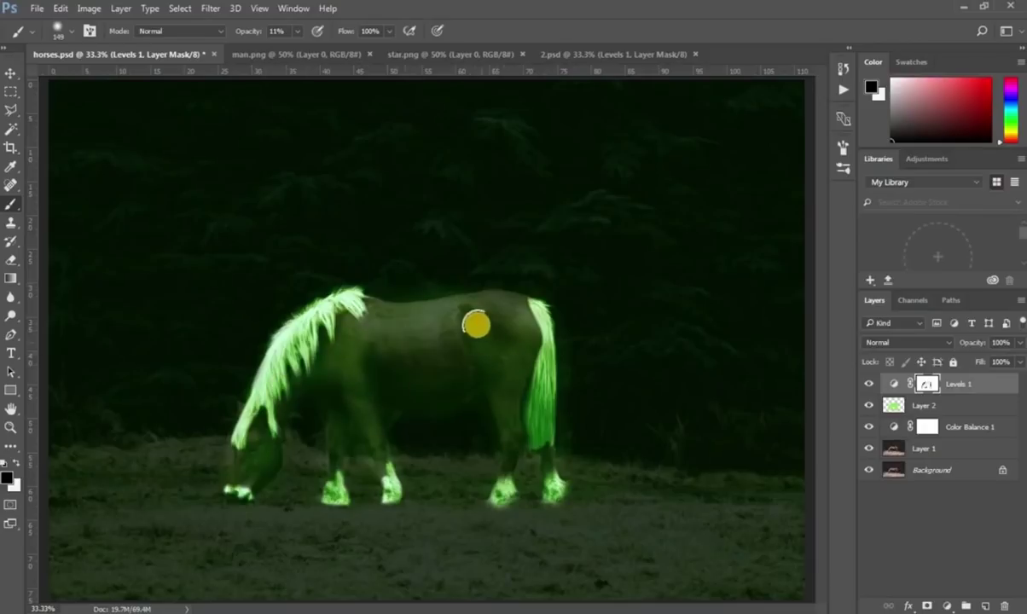
{"action": "key", "text": "x"}
{"action": "left_click", "coordinate": [7, 463]}
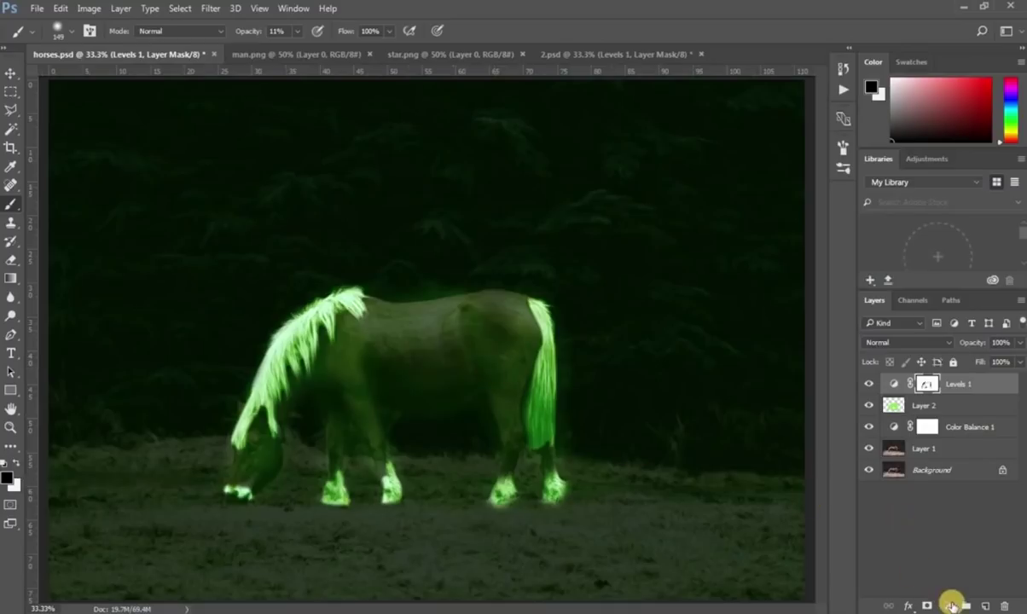
{"action": "left_click", "coordinate": [953, 604]}
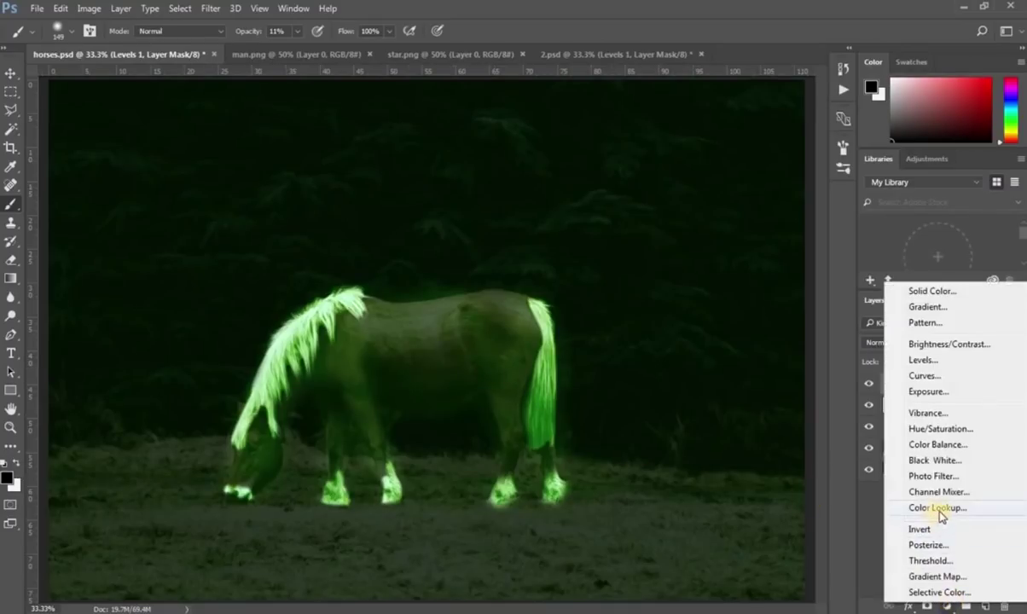
- Add a Color Lookup layer using the Kodak 5218 Kodak 2383 3D LUT
{"action": "left_click", "coordinate": [938, 509]}
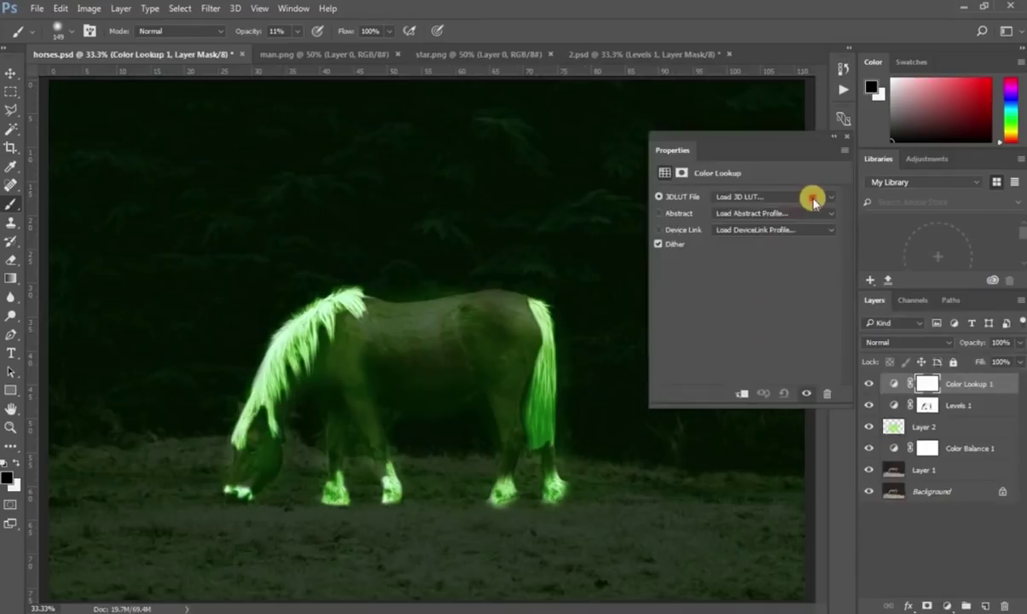
{"action": "left_click", "coordinate": [815, 199]}
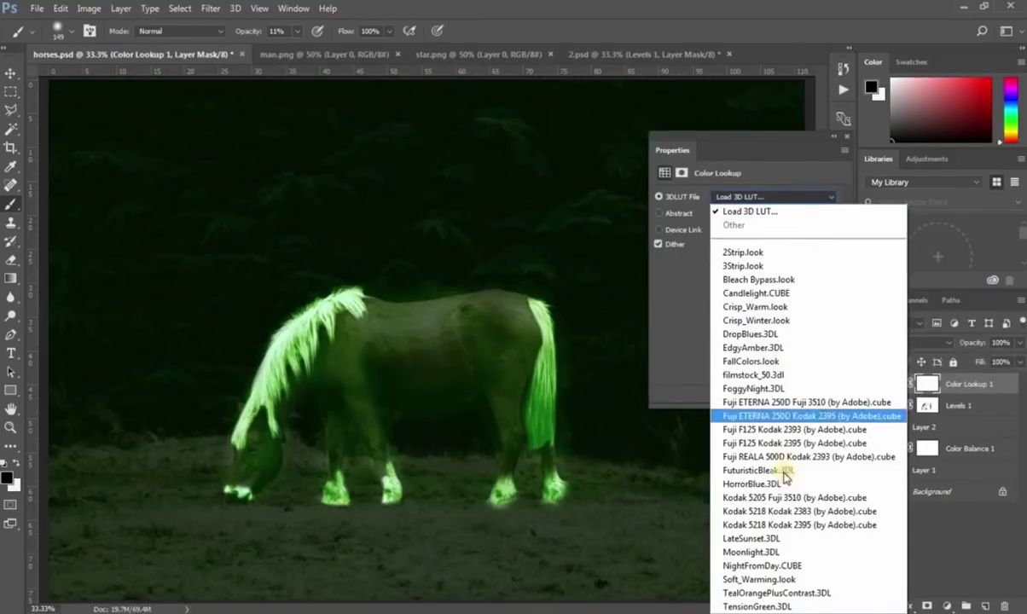
{"action": "left_click", "coordinate": [771, 497]}
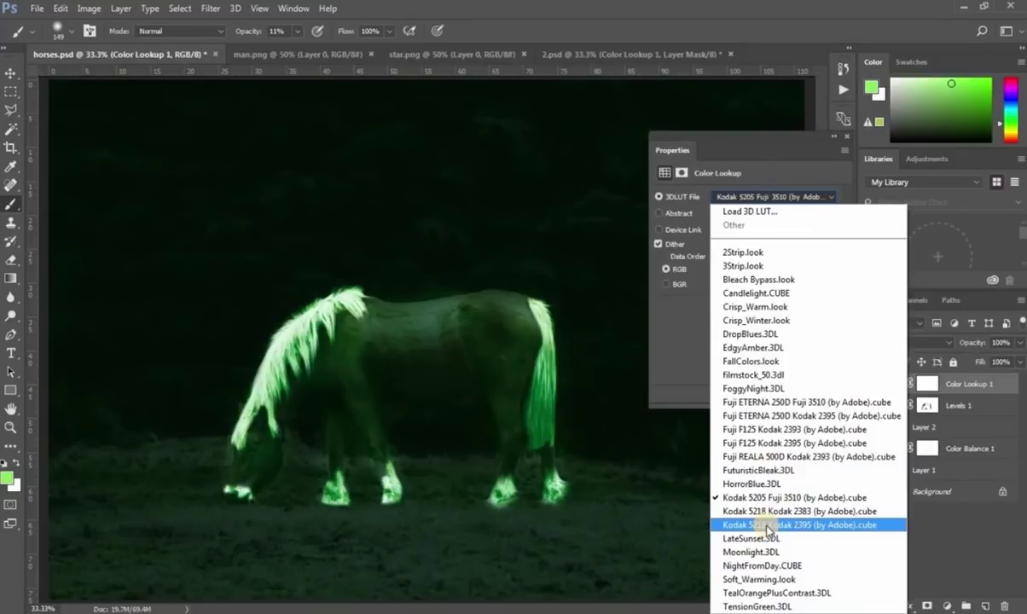
{"action": "left_click", "coordinate": [768, 512]}
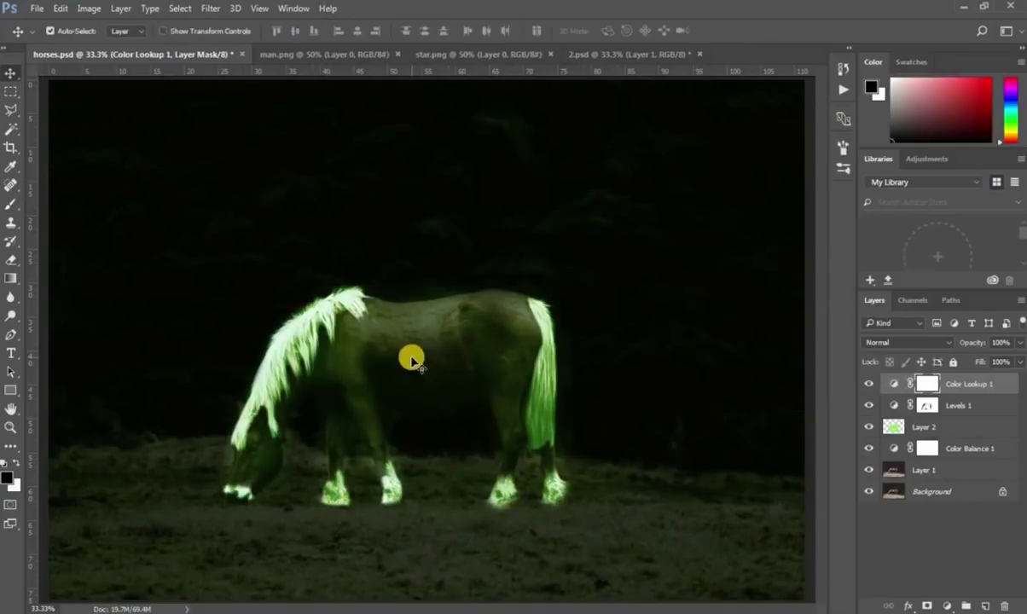
- On a new layer, paint green over the mane with the brush at 100% opacity
{"action": "left_click", "coordinate": [987, 606]}
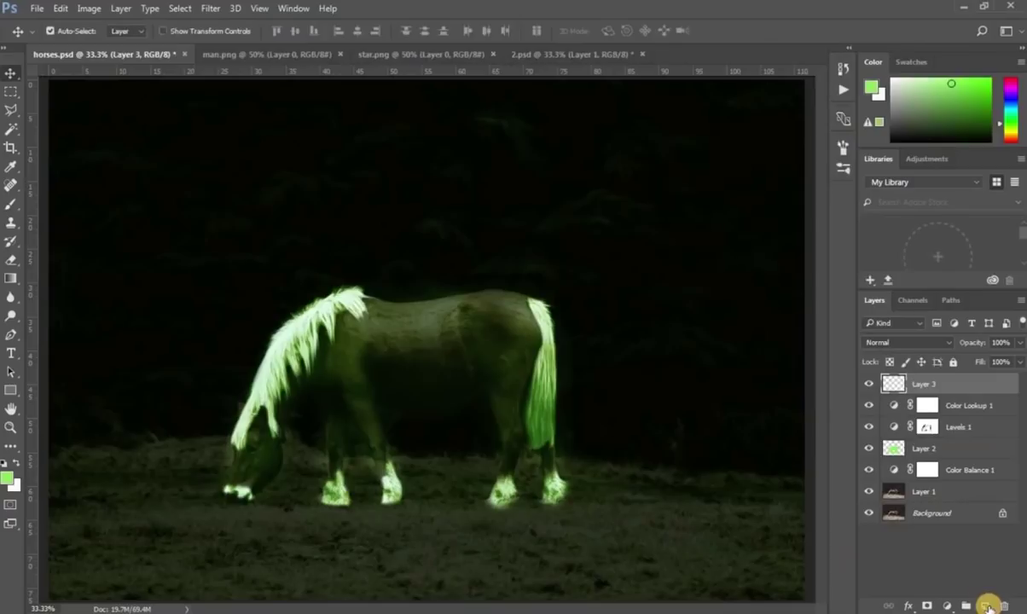
{"action": "left_click", "coordinate": [10, 204]}
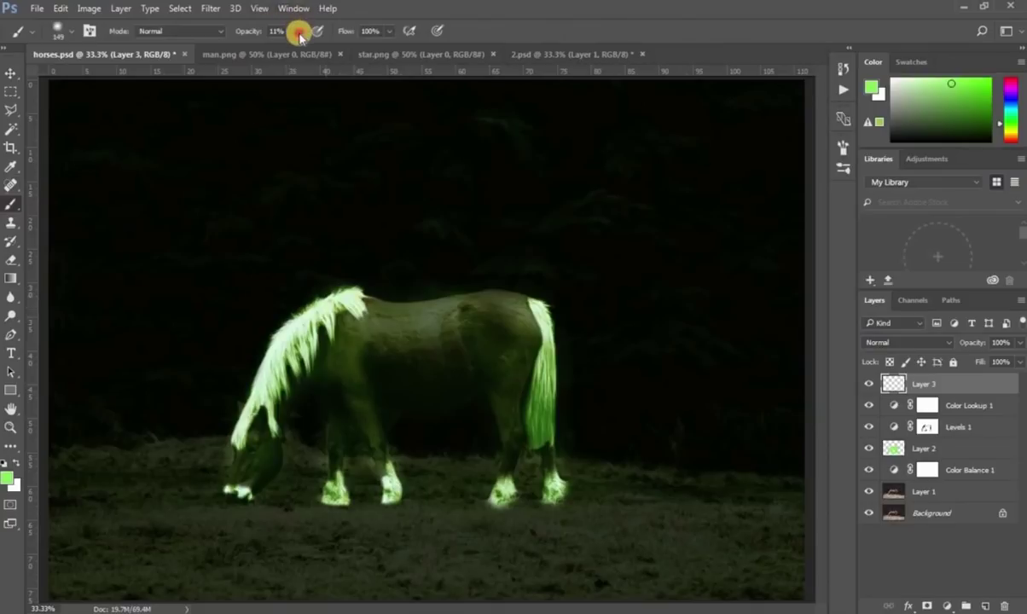
{"action": "left_click_drag", "start_coordinate": [300, 36], "coordinate": [369, 46]}
{"action": "mouse_move", "coordinate": [352, 301]}
{"action": "left_mouse_down"}
{"action": "mouse_move", "coordinate": [240, 428]}
{"action": "mouse_move", "coordinate": [294, 347]}
{"action": "left_mouse_up"}
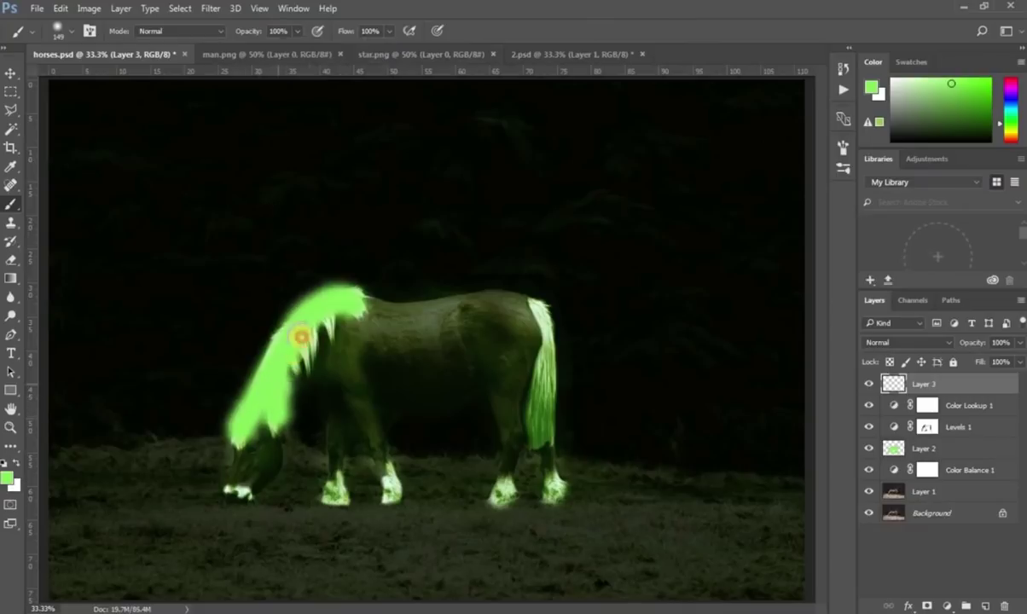
{"action": "left_click_drag", "start_coordinate": [294, 347], "coordinate": [307, 359]}
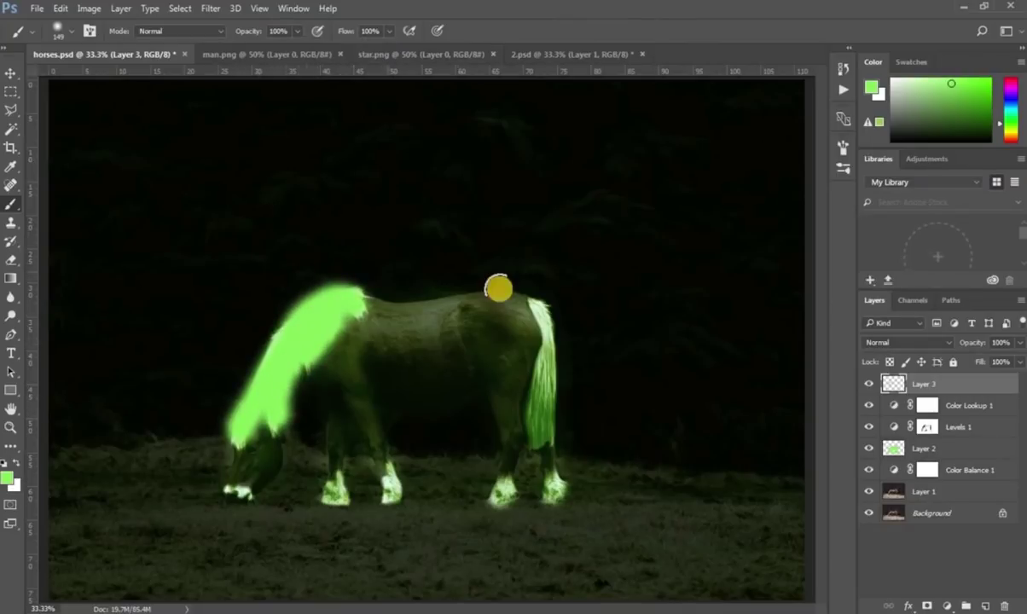
{"action": "left_click_drag", "start_coordinate": [368, 283], "coordinate": [325, 305]}
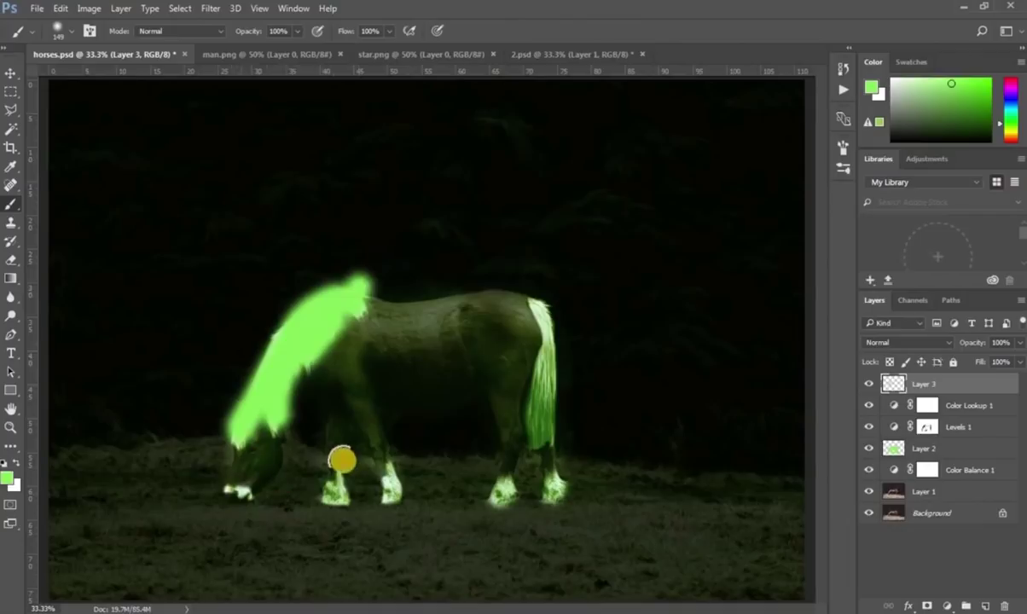
- Paint green over the front leg, hind hoof and tail, and set the layer to Color blending
{"action": "left_click_drag", "start_coordinate": [331, 488], "coordinate": [389, 491]}
{"action": "mouse_move", "coordinate": [503, 488]}
{"action": "left_mouse_down"}
{"action": "mouse_move", "coordinate": [495, 497]}
{"action": "mouse_move", "coordinate": [554, 489]}
{"action": "left_mouse_up"}
{"action": "left_click_drag", "start_coordinate": [533, 451], "coordinate": [532, 296]}
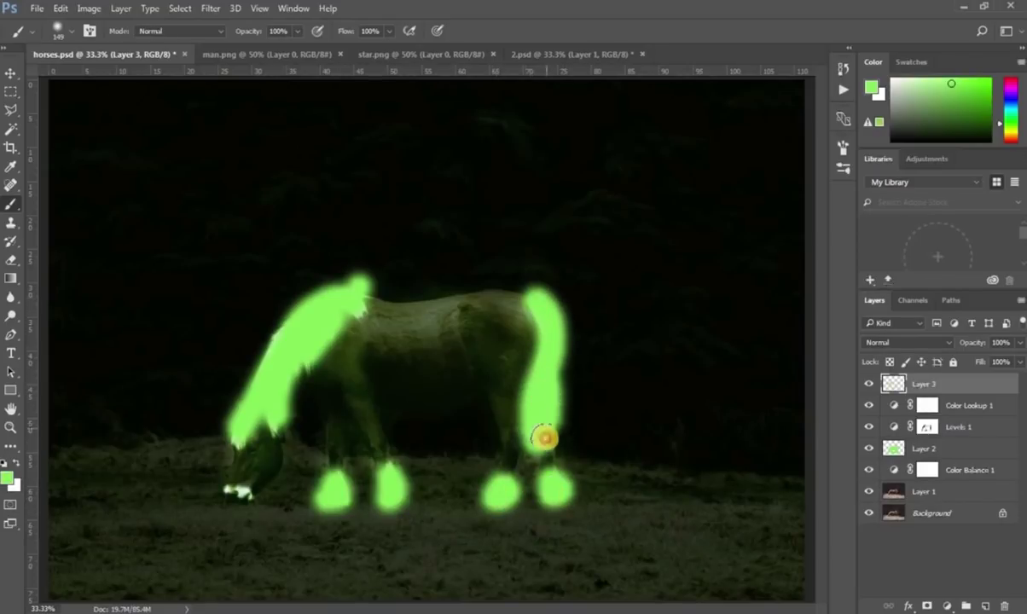
{"action": "left_click", "coordinate": [895, 342]}
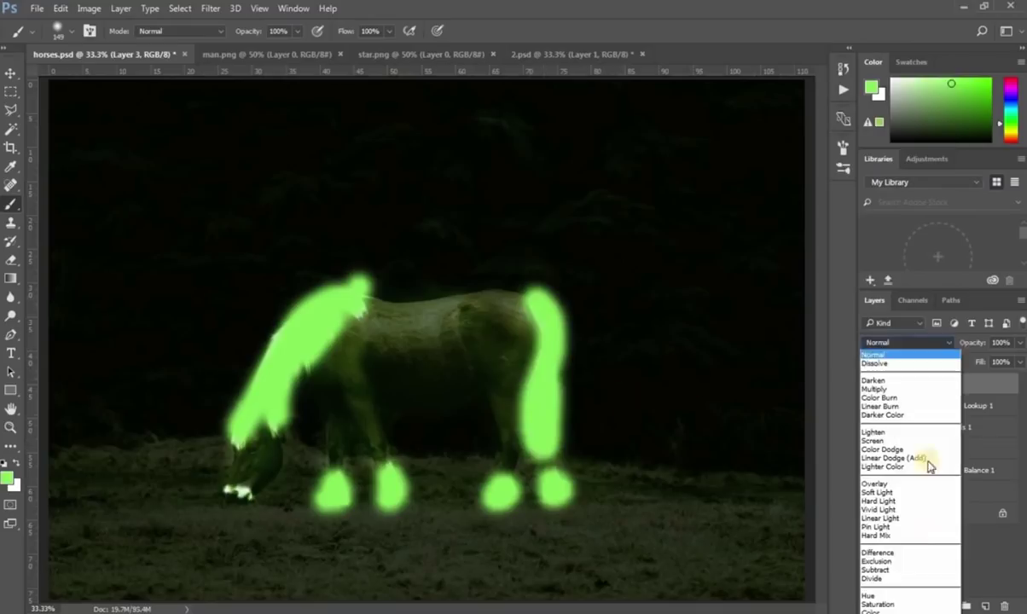
{"action": "left_click", "coordinate": [892, 610]}
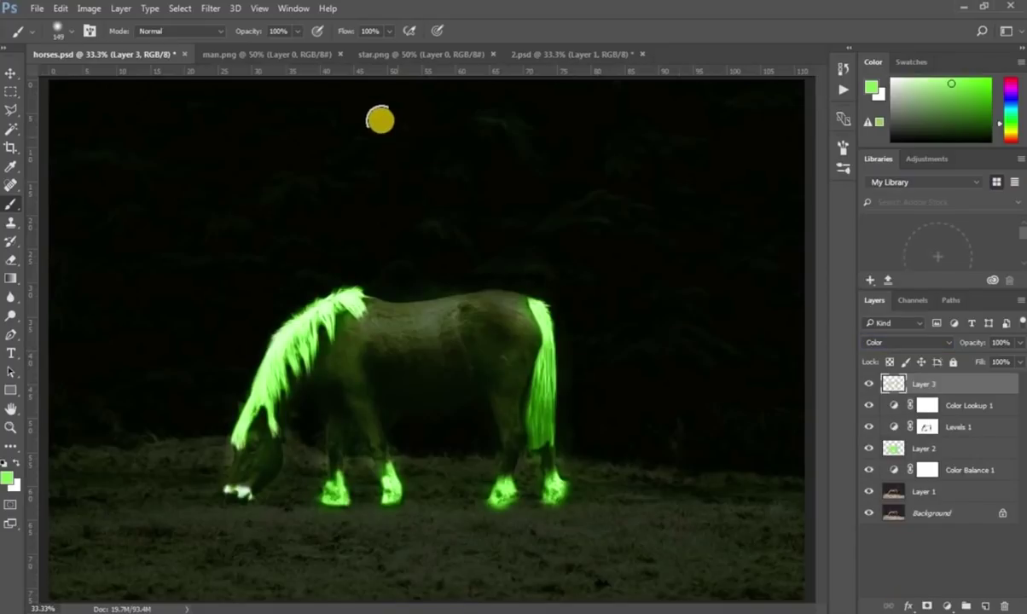
- Bring the man from man.png into horses.psd and move him left and down
{"action": "left_click", "coordinate": [275, 54]}
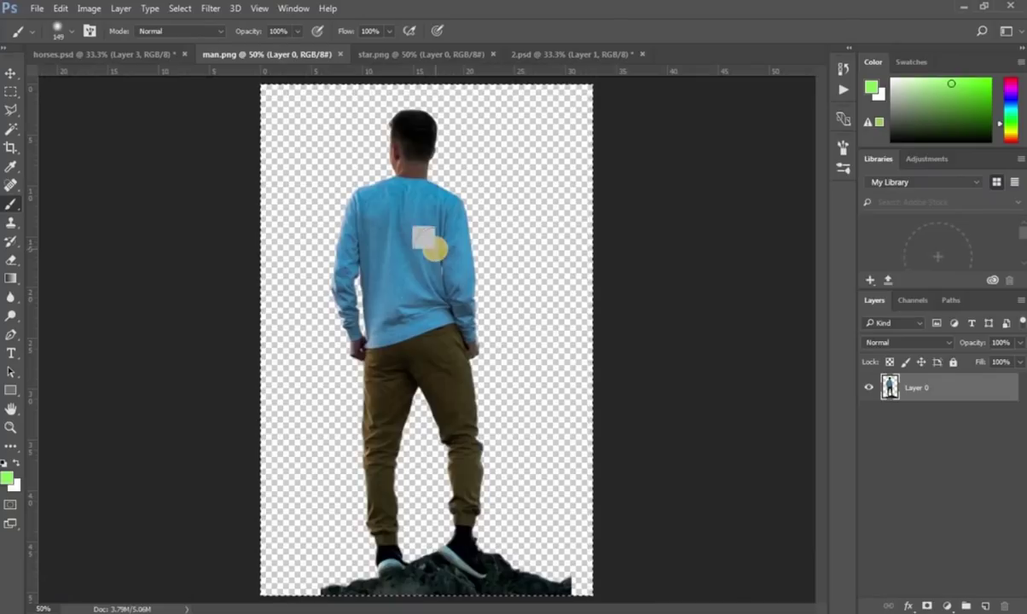
{"action": "left_click", "coordinate": [154, 56]}
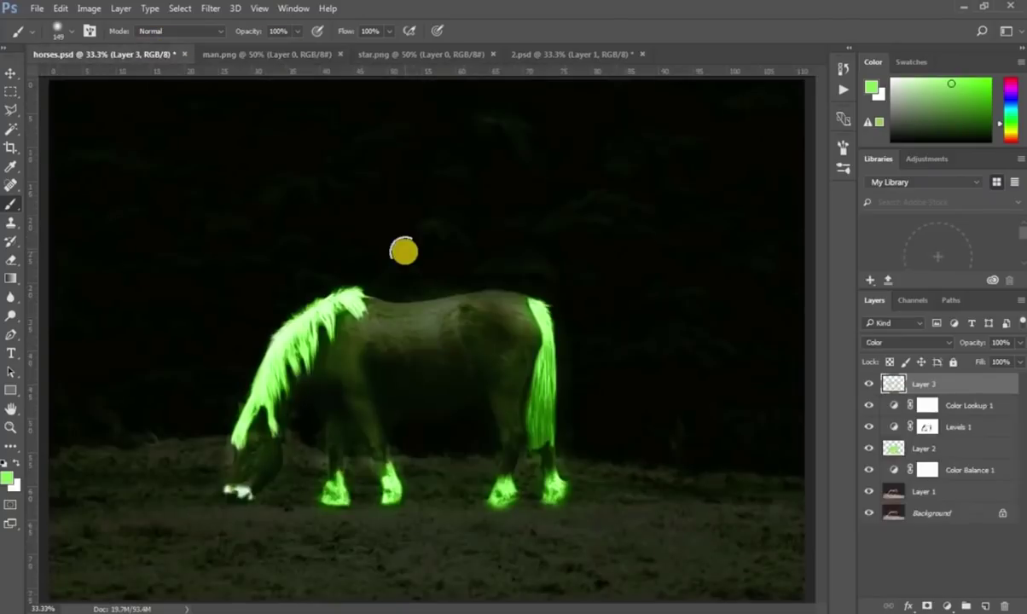
{"action": "left_click_drag", "start_coordinate": [404, 251], "coordinate": [403, 251]}
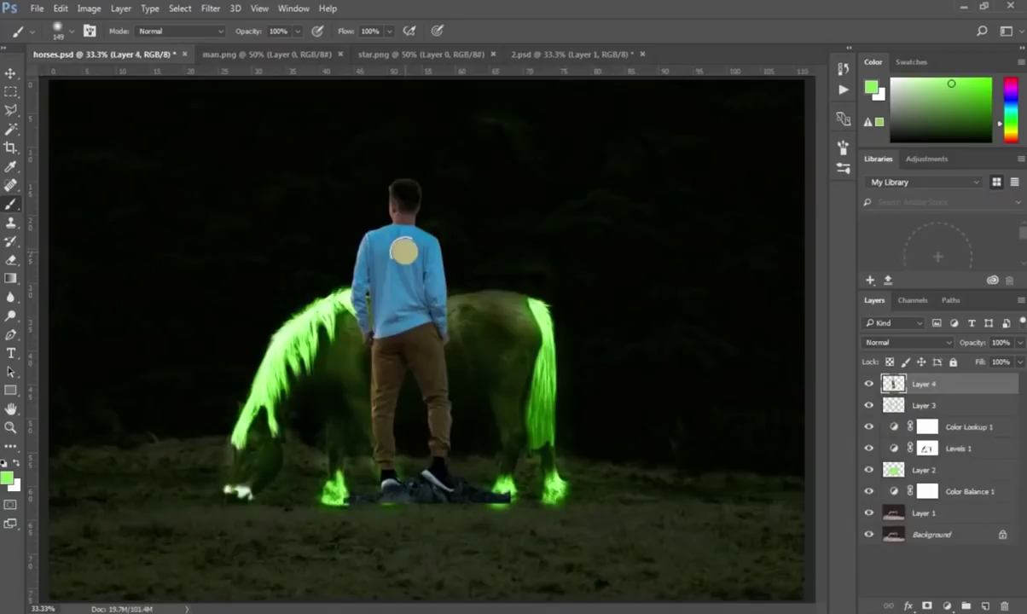
{"action": "left_click", "coordinate": [233, 138]}
{"action": "left_click", "coordinate": [12, 71]}
{"action": "left_click_drag", "start_coordinate": [408, 274], "coordinate": [300, 329]}
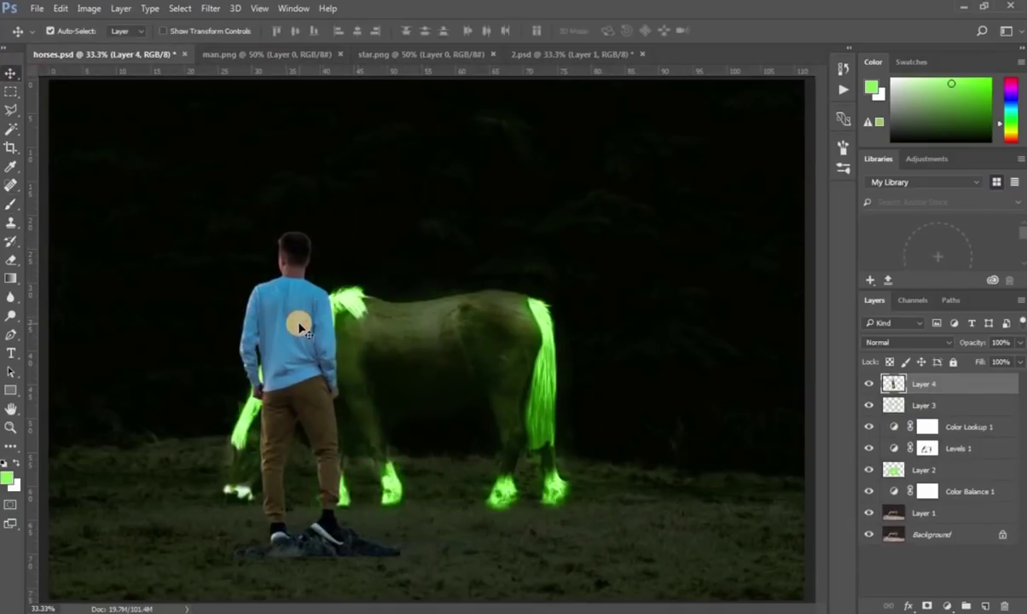
- Scale the man down with Free Transform and place him beside the horse's front legs
{"action": "key", "text": "ctrl"}
{"action": "key", "text": "ctrl+t"}
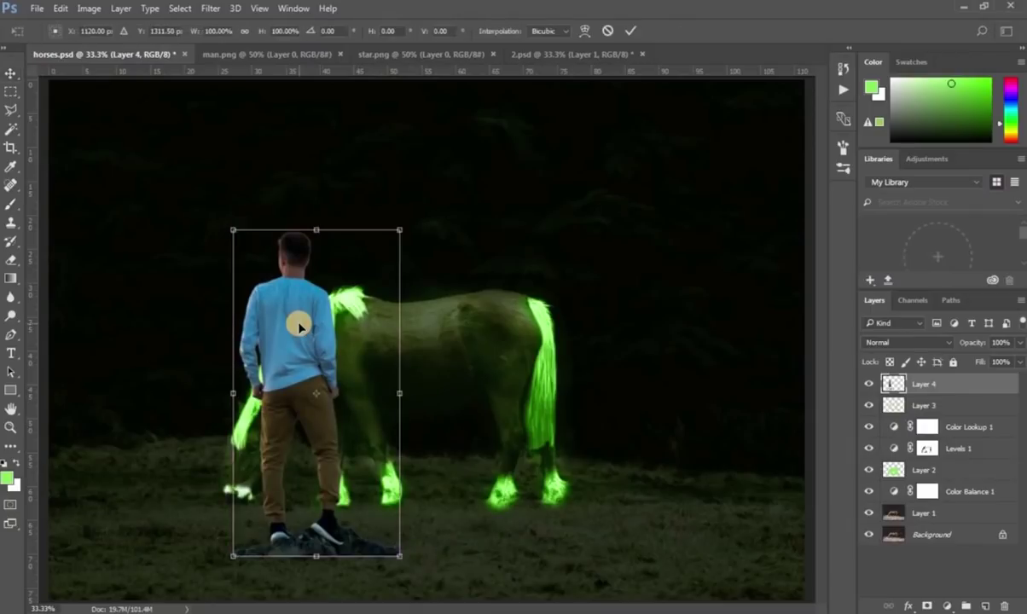
{"action": "left_click_drag", "start_coordinate": [400, 228], "coordinate": [291, 428]}
{"action": "left_click_drag", "start_coordinate": [256, 468], "coordinate": [312, 443]}
{"action": "left_click_drag", "start_coordinate": [351, 404], "coordinate": [341, 421]}
{"action": "key", "text": "Return"}
{"action": "left_click_drag", "start_coordinate": [304, 490], "coordinate": [308, 493]}
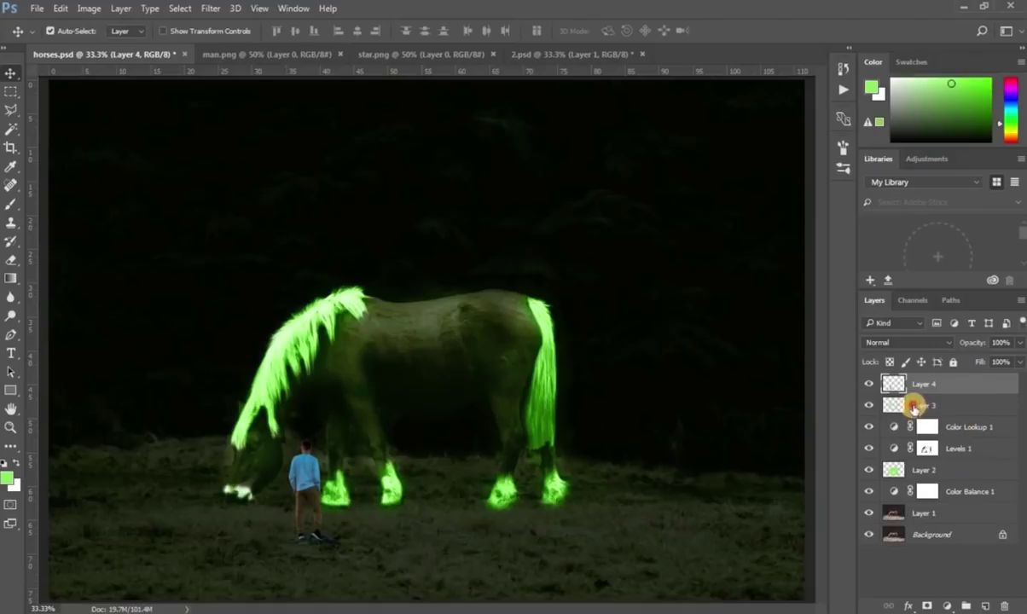
- Paint the whitish front hoof green on Layer 3 with a 293 px brush at 49% opacity
{"action": "left_click", "coordinate": [913, 406]}
{"action": "left_click", "coordinate": [8, 205]}
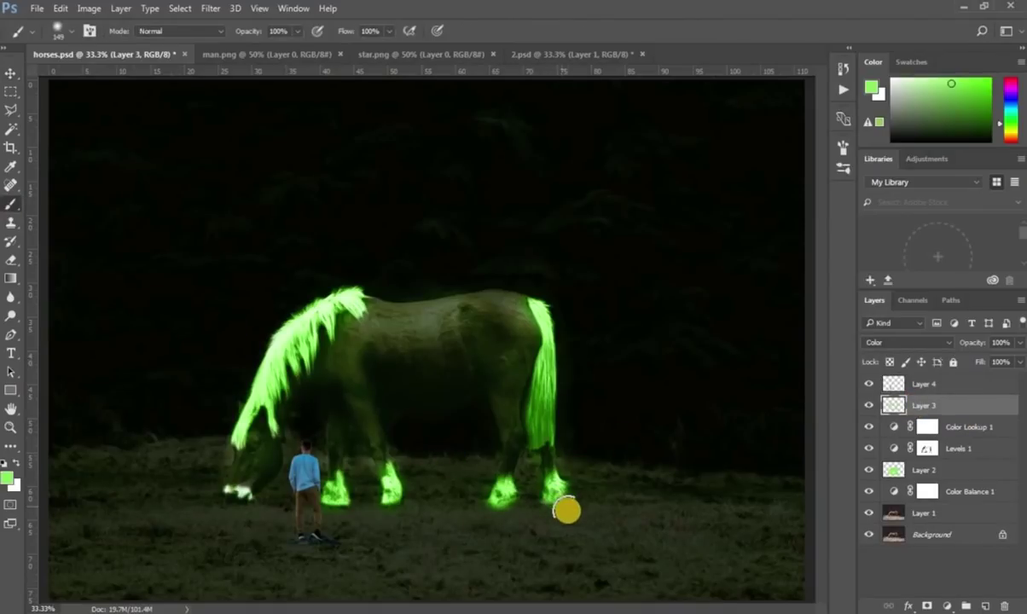
{"action": "left_click", "coordinate": [284, 30]}
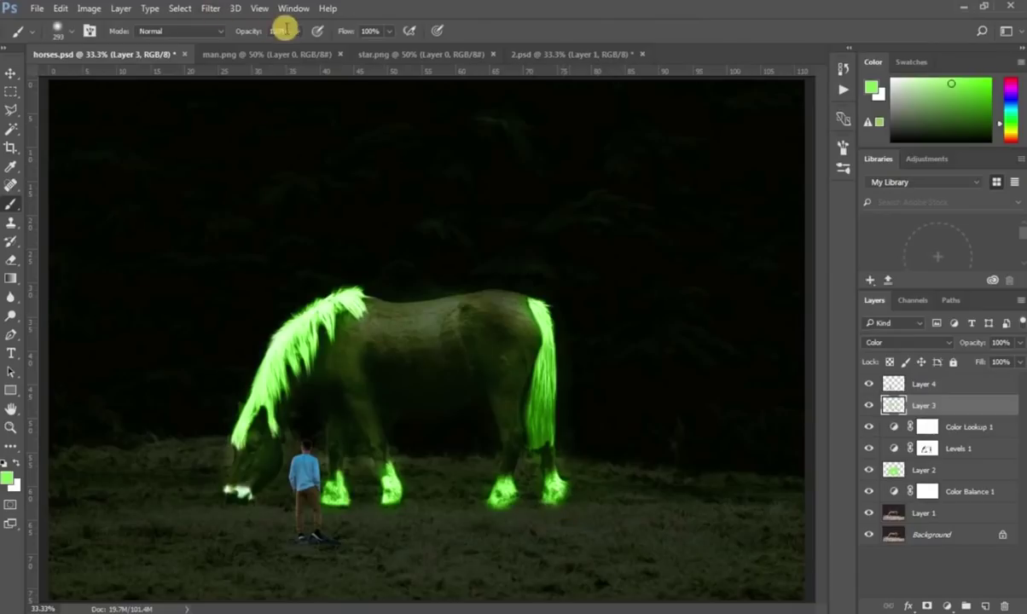
{"action": "left_click_drag", "start_coordinate": [297, 31], "coordinate": [263, 46]}
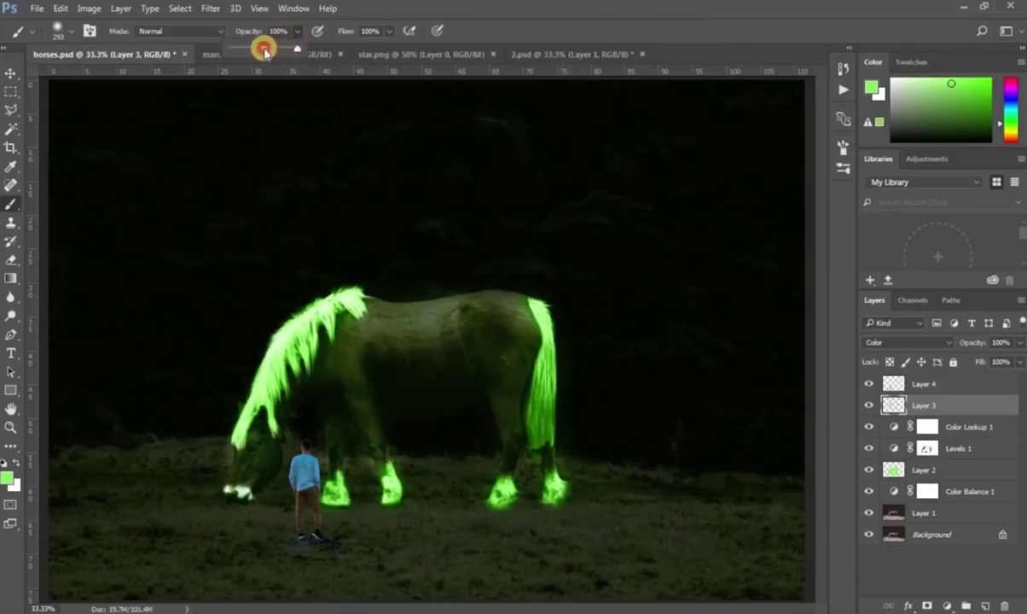
{"action": "left_click", "coordinate": [201, 495]}
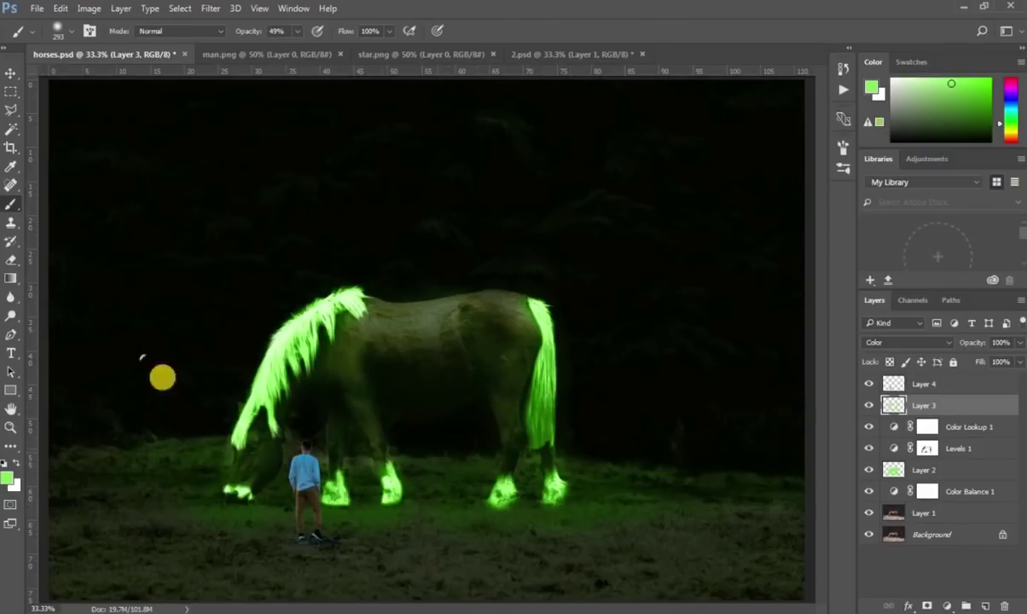
- Switch tools and select the Levels 1 layer mask
{"action": "key", "text": "e"}
{"action": "key", "text": "v"}
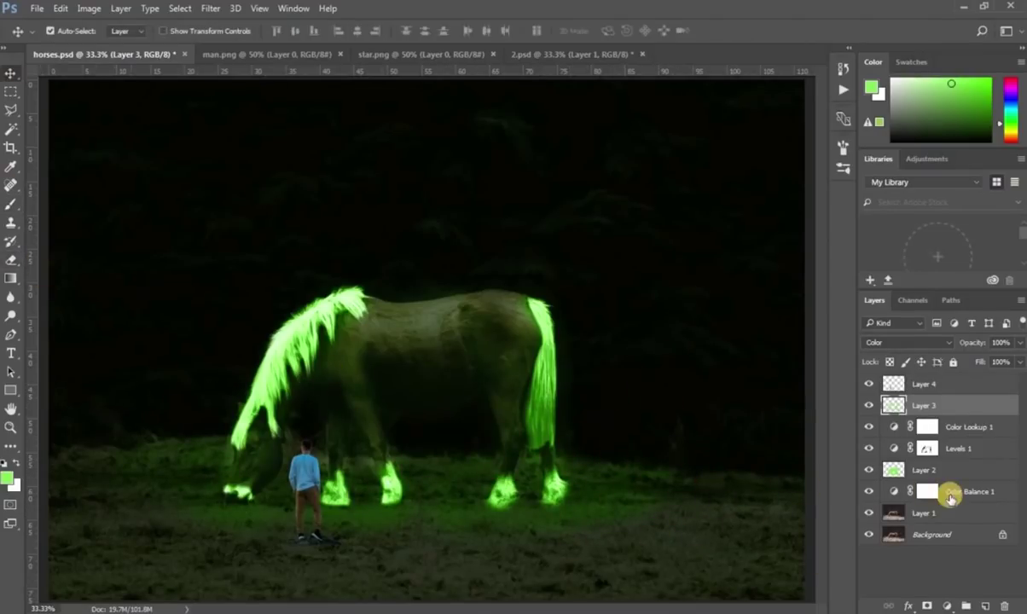
{"action": "left_click", "coordinate": [939, 447]}
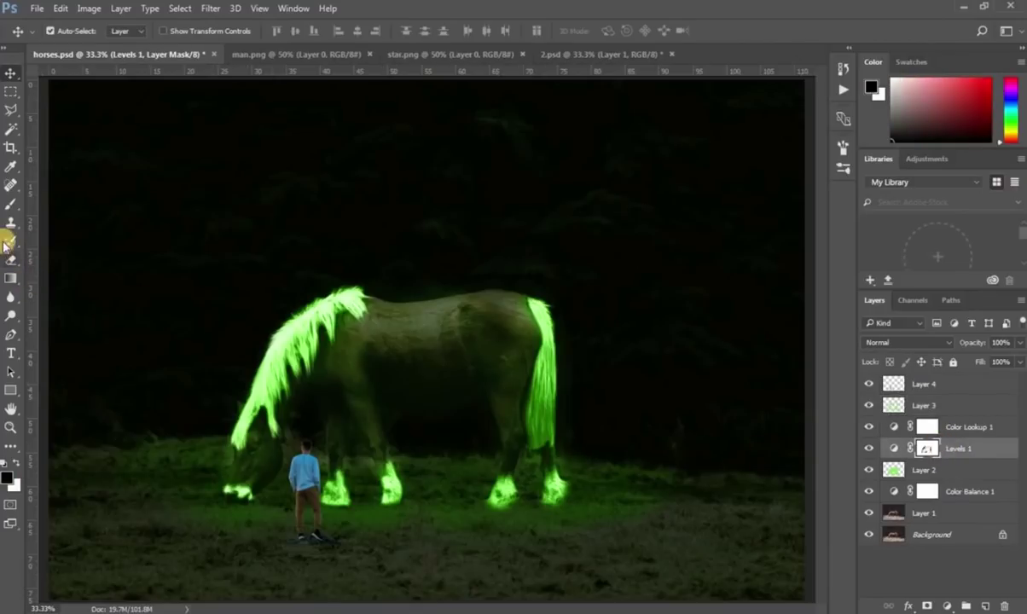
- Brush over the Levels 1 mask around the hooves to reveal a brighter green glow on the grass
{"action": "left_click", "coordinate": [8, 208]}
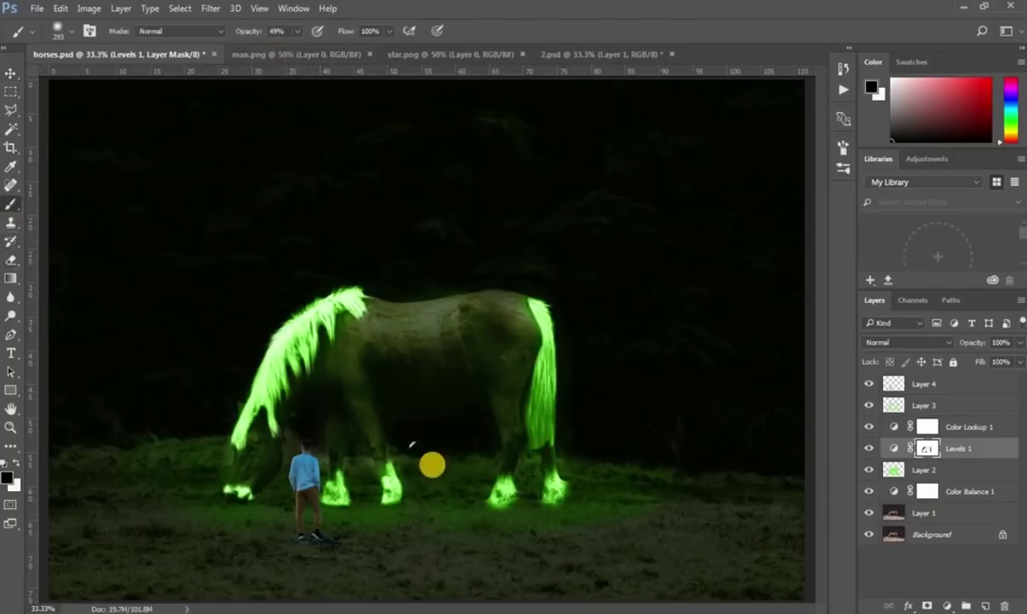
{"action": "left_click_drag", "start_coordinate": [578, 473], "coordinate": [524, 475]}
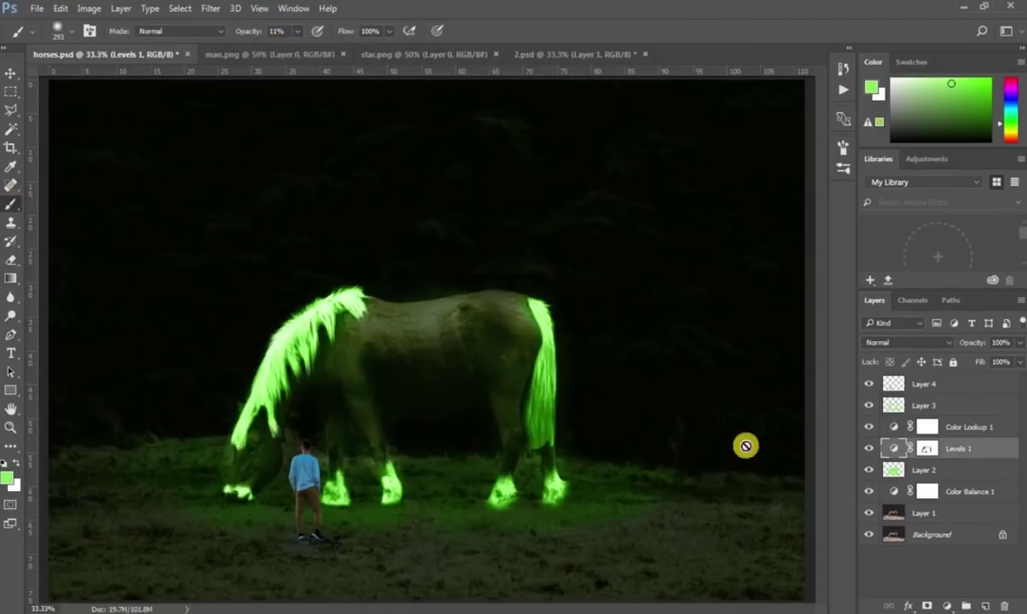
{"action": "left_click", "coordinate": [925, 448]}
{"action": "mouse_move", "coordinate": [568, 495]}
{"action": "left_mouse_down"}
{"action": "mouse_move", "coordinate": [274, 494]}
{"action": "mouse_move", "coordinate": [29, 475]}
{"action": "mouse_move", "coordinate": [60, 467]}
{"action": "mouse_move", "coordinate": [634, 561]}
{"action": "mouse_move", "coordinate": [655, 524]}
{"action": "mouse_move", "coordinate": [226, 347]}
{"action": "mouse_move", "coordinate": [226, 335]}
{"action": "left_mouse_up"}
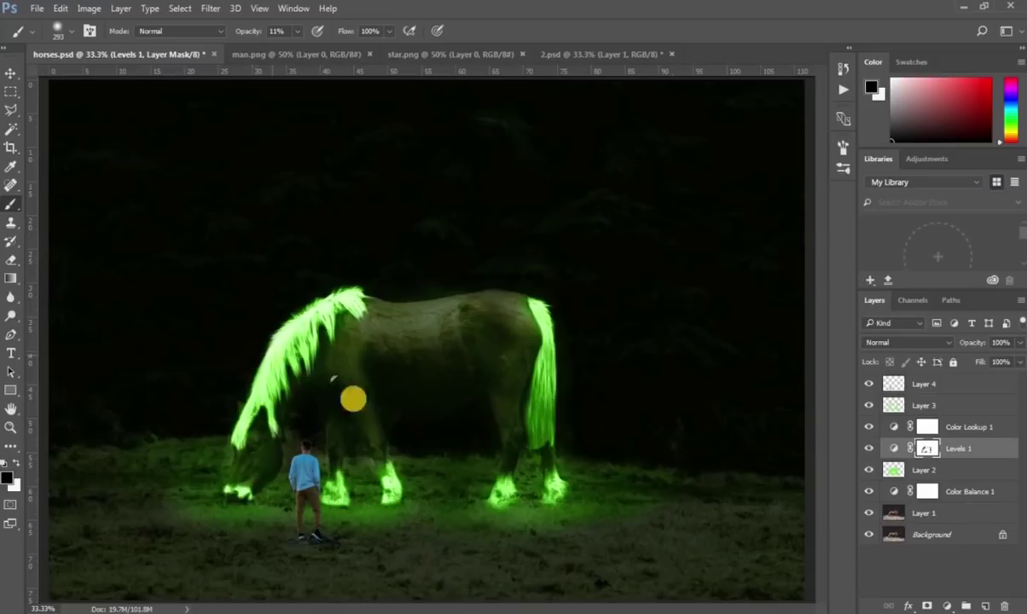
{"action": "left_click", "coordinate": [929, 386]}
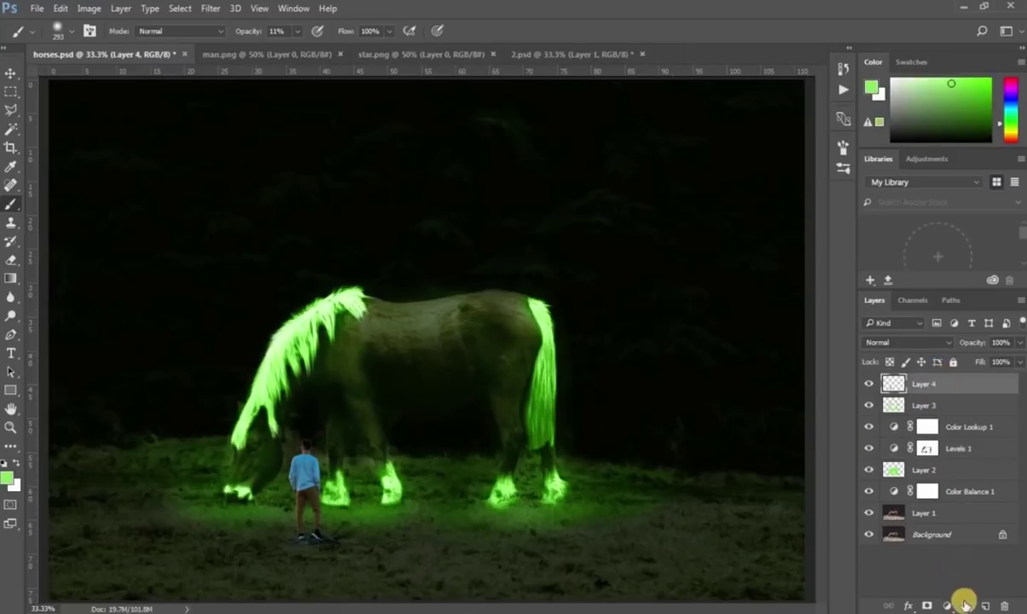
- Add a Levels adjustment clipped to the man's layer with input 50/225 and output white 176
{"action": "left_click", "coordinate": [950, 606]}
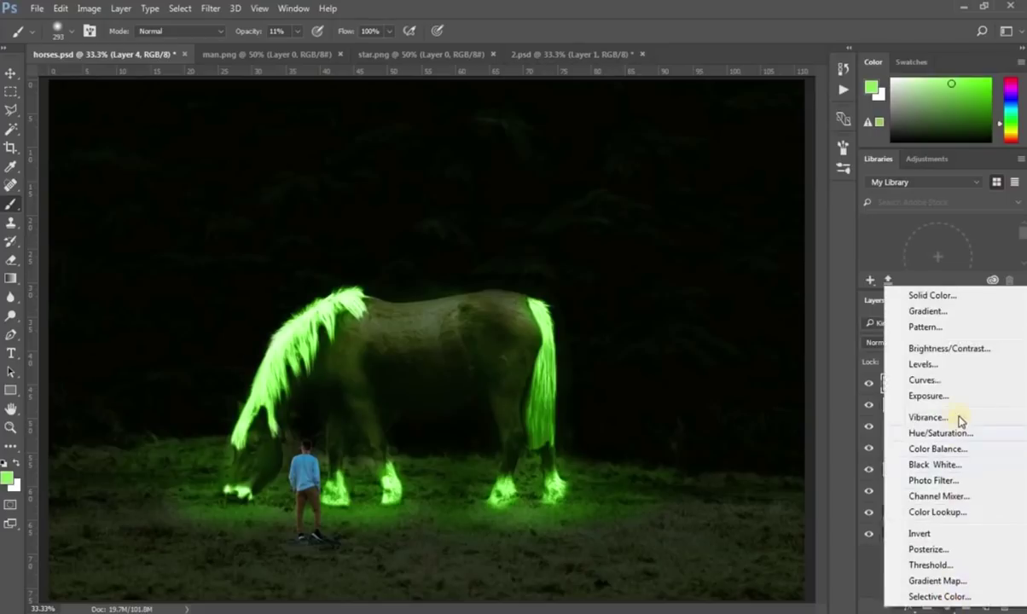
{"action": "left_click", "coordinate": [952, 367]}
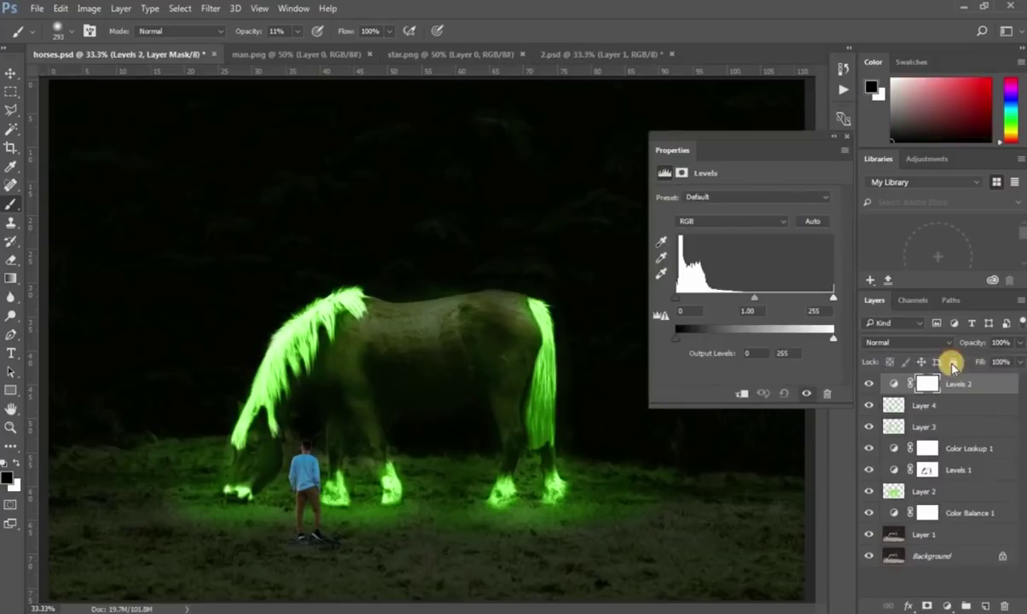
{"action": "left_click", "coordinate": [742, 395]}
{"action": "mouse_move", "coordinate": [832, 339]}
{"action": "left_mouse_down"}
{"action": "mouse_move", "coordinate": [770, 340]}
{"action": "mouse_move", "coordinate": [783, 339]}
{"action": "left_mouse_up"}
{"action": "left_click_drag", "start_coordinate": [675, 297], "coordinate": [692, 297]}
{"action": "left_click_drag", "start_coordinate": [834, 297], "coordinate": [814, 297]}
{"action": "left_click_drag", "start_coordinate": [692, 297], "coordinate": [706, 297]}
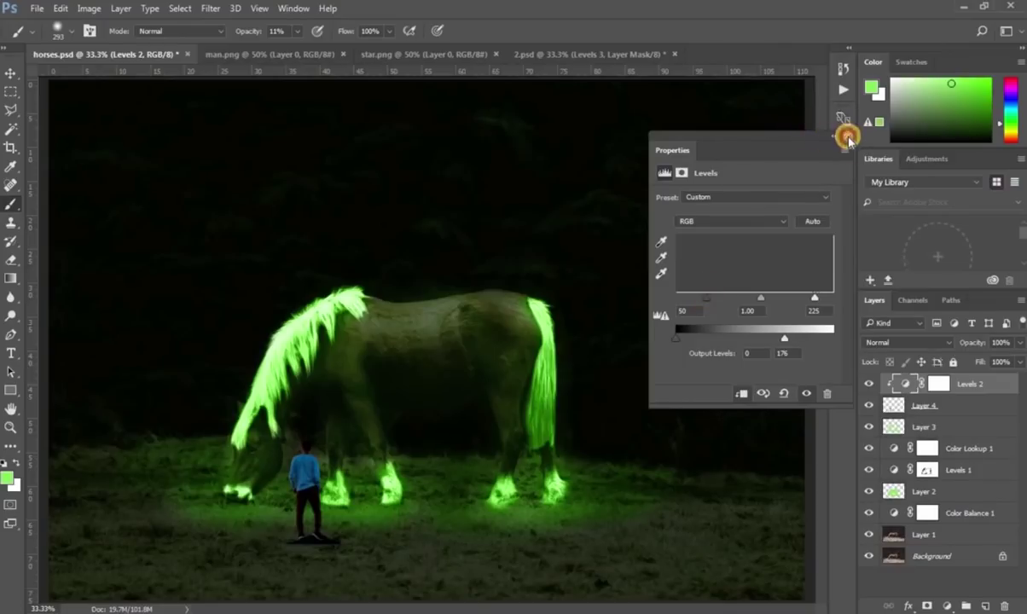
- Add a Color Balance adjustment layer
{"action": "left_click", "coordinate": [847, 136]}
{"action": "left_click", "coordinate": [952, 603]}
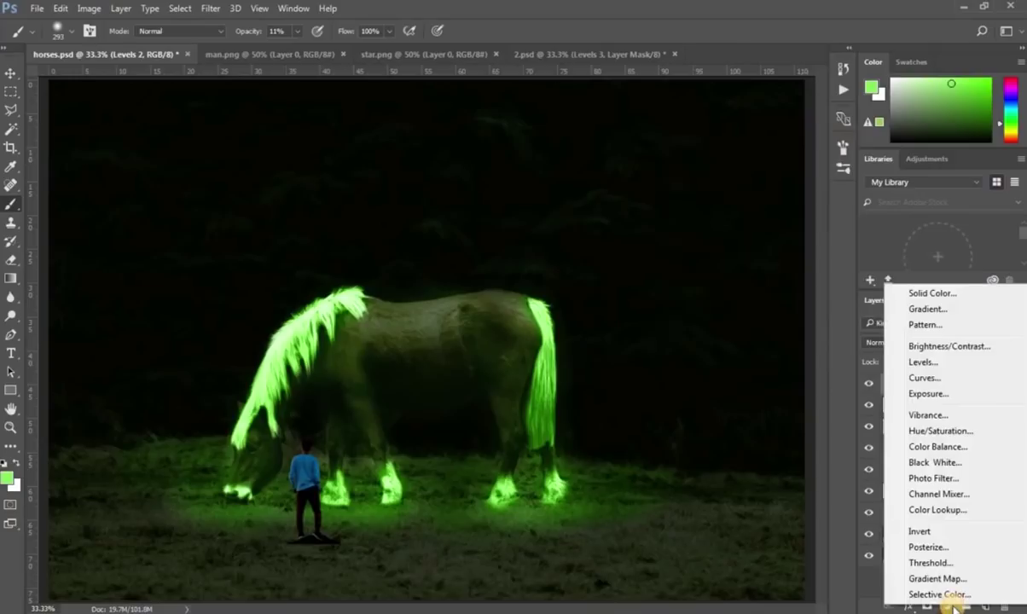
{"action": "left_click", "coordinate": [934, 449]}
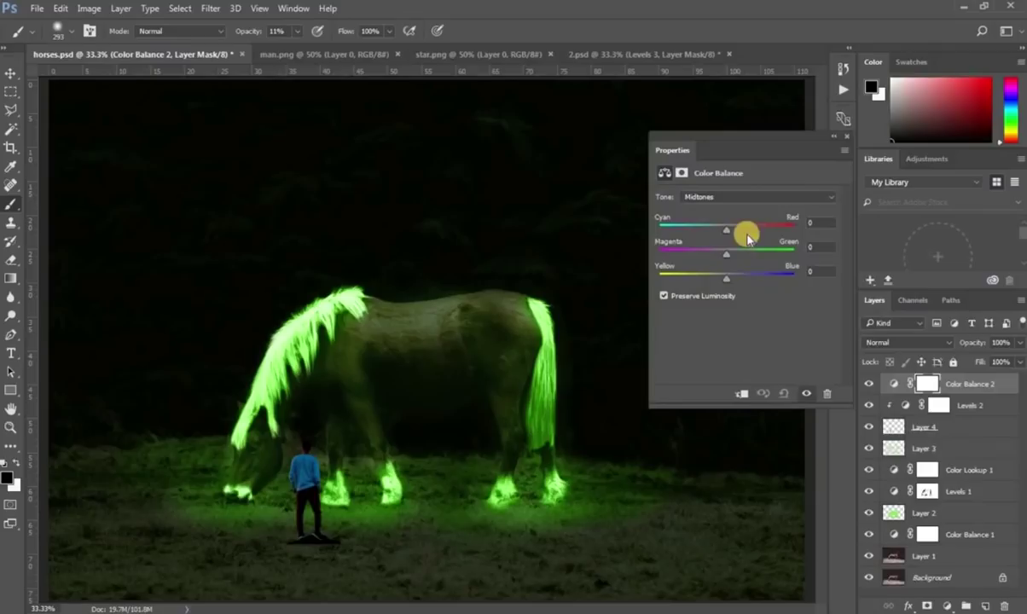
- Clip Color Balance 2 and set midtones to cyan-red -19, more green, and yellow-blue -21
{"action": "mouse_move", "coordinate": [727, 229]}
{"action": "left_mouse_down"}
{"action": "mouse_move", "coordinate": [713, 229]}
{"action": "mouse_move", "coordinate": [754, 260]}
{"action": "mouse_move", "coordinate": [712, 277]}
{"action": "left_mouse_up"}
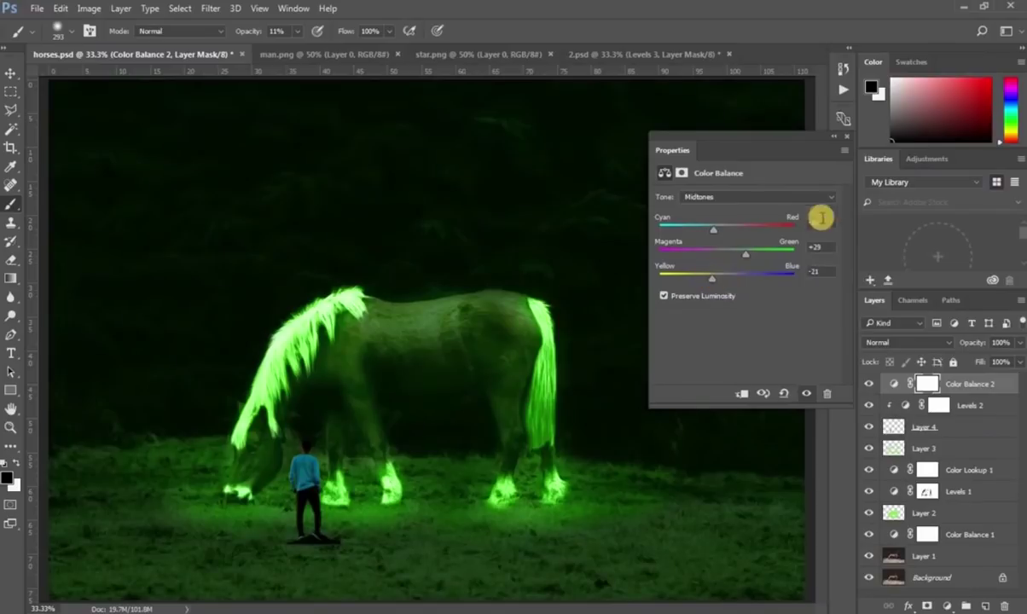
{"action": "left_click", "coordinate": [741, 393]}
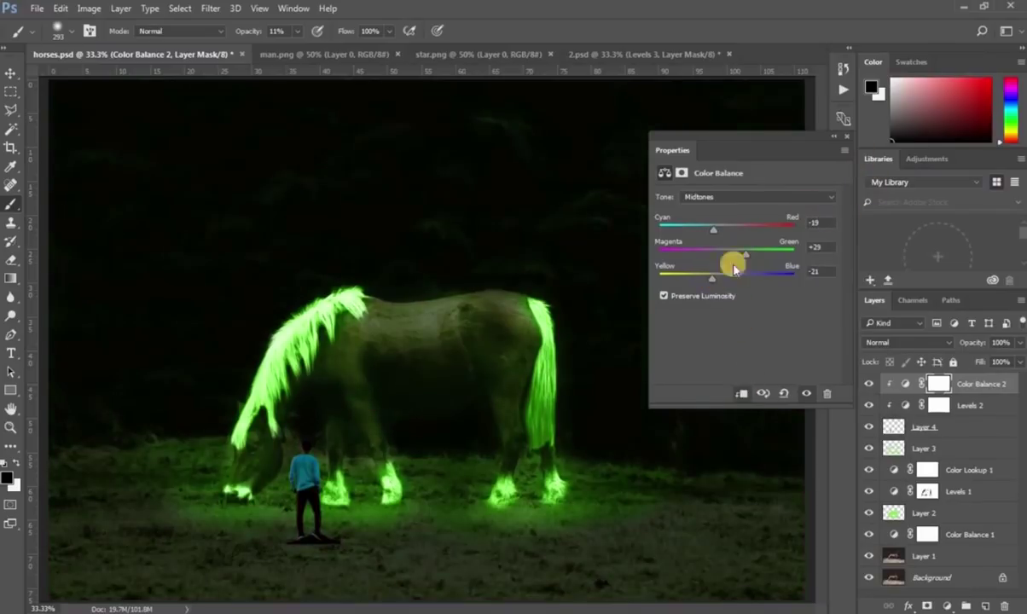
{"action": "left_click_drag", "start_coordinate": [748, 260], "coordinate": [762, 259]}
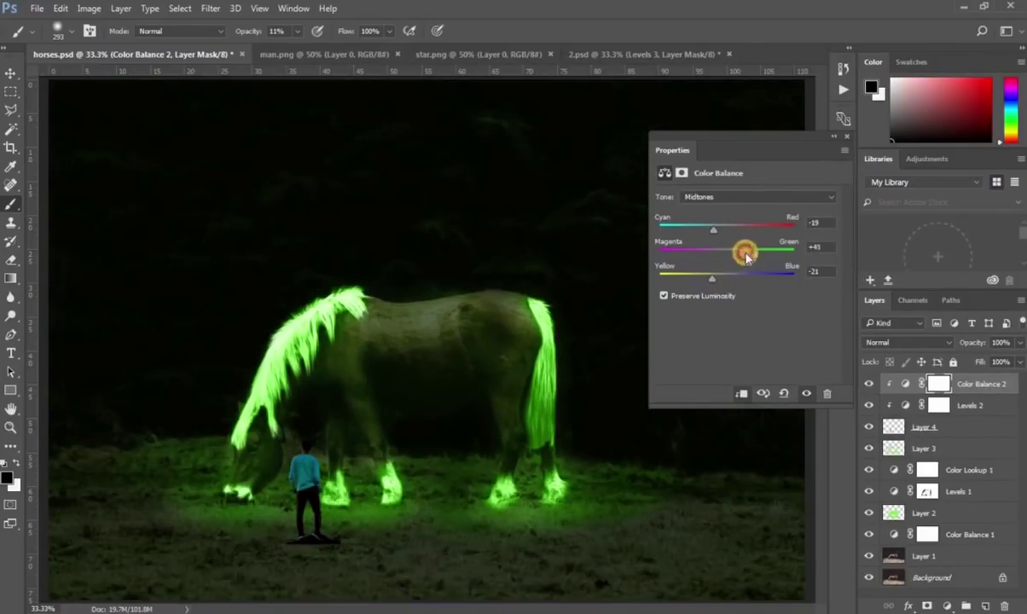
{"action": "left_click_drag", "start_coordinate": [749, 253], "coordinate": [711, 277]}
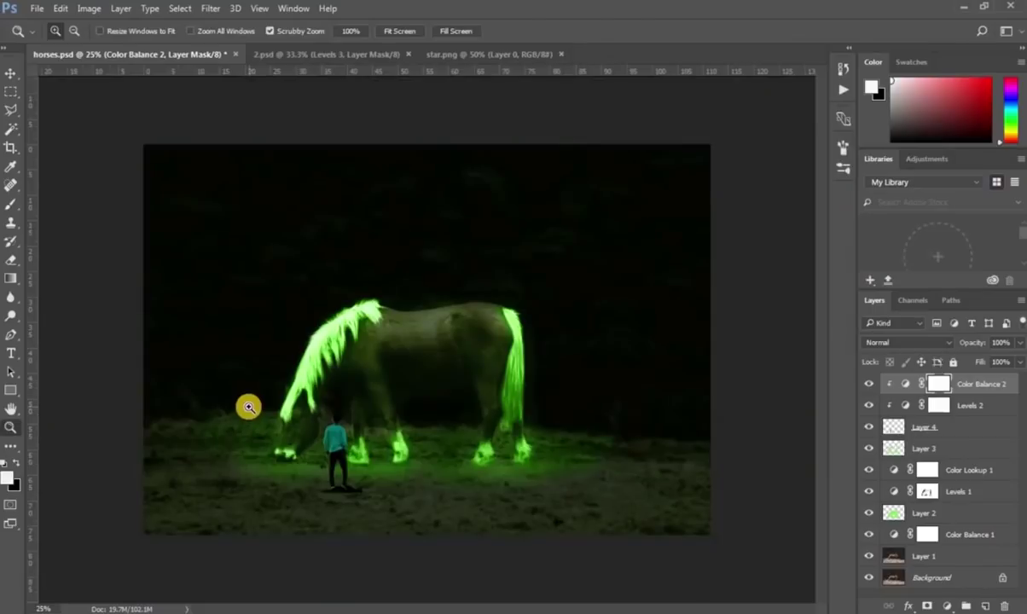
- Zoom in on the boy and set up the Eraser with a soft 42 px brush
{"action": "mouse_move", "coordinate": [334, 487]}
{"action": "left_mouse_down"}
{"action": "mouse_move", "coordinate": [300, 555]}
{"action": "mouse_move", "coordinate": [348, 541]}
{"action": "left_mouse_up"}
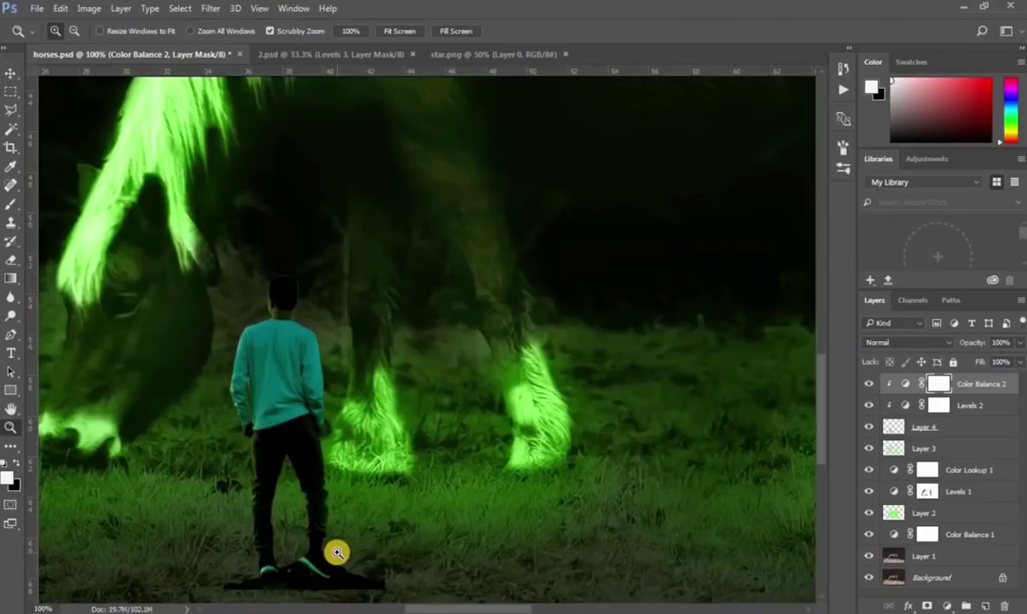
{"action": "left_click", "coordinate": [11, 259]}
{"action": "scroll", "coordinate": [473, 409], "scroll_direction": "down", "scroll_amount": 2}
{"action": "right_click", "coordinate": [433, 390]}
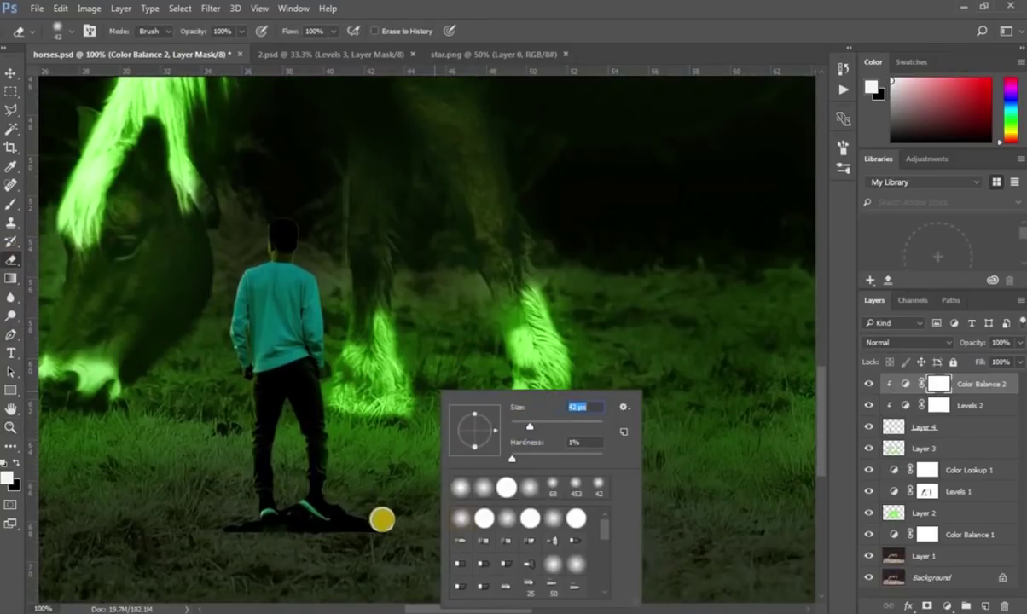
{"action": "left_click", "coordinate": [380, 517]}
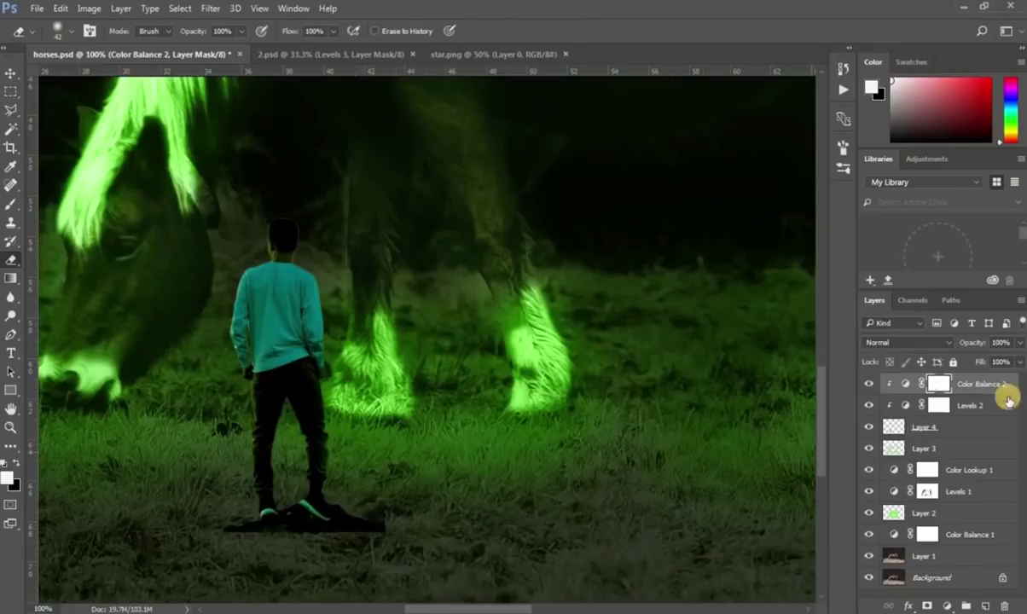
- Erase most of the dark shadow under the boy's feet on Layer 4, then duplicate the layer
{"action": "left_click", "coordinate": [973, 427]}
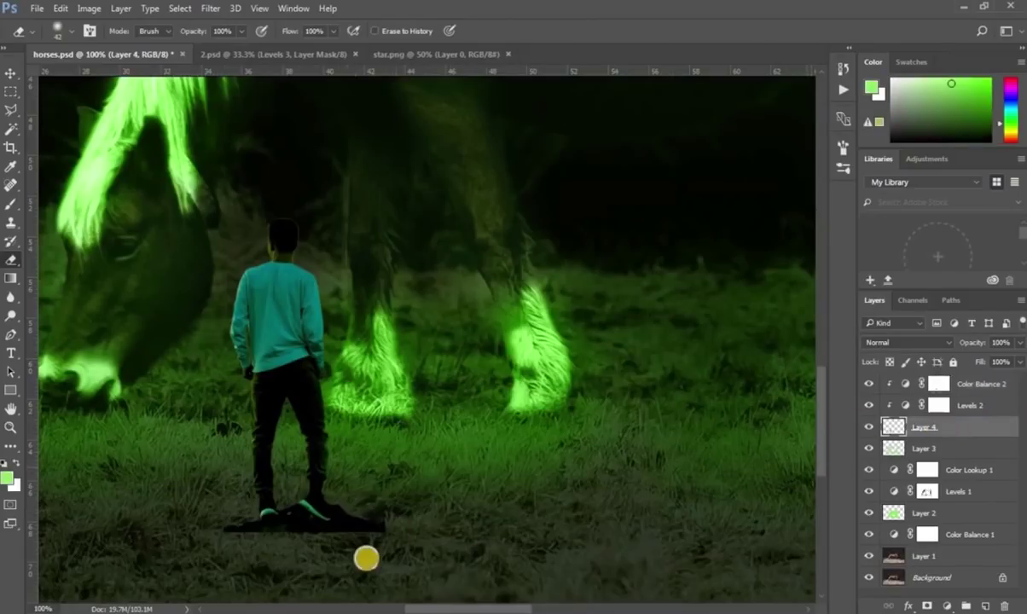
{"action": "mouse_move", "coordinate": [378, 531]}
{"action": "left_mouse_down"}
{"action": "mouse_move", "coordinate": [236, 530]}
{"action": "mouse_move", "coordinate": [341, 527]}
{"action": "left_mouse_up"}
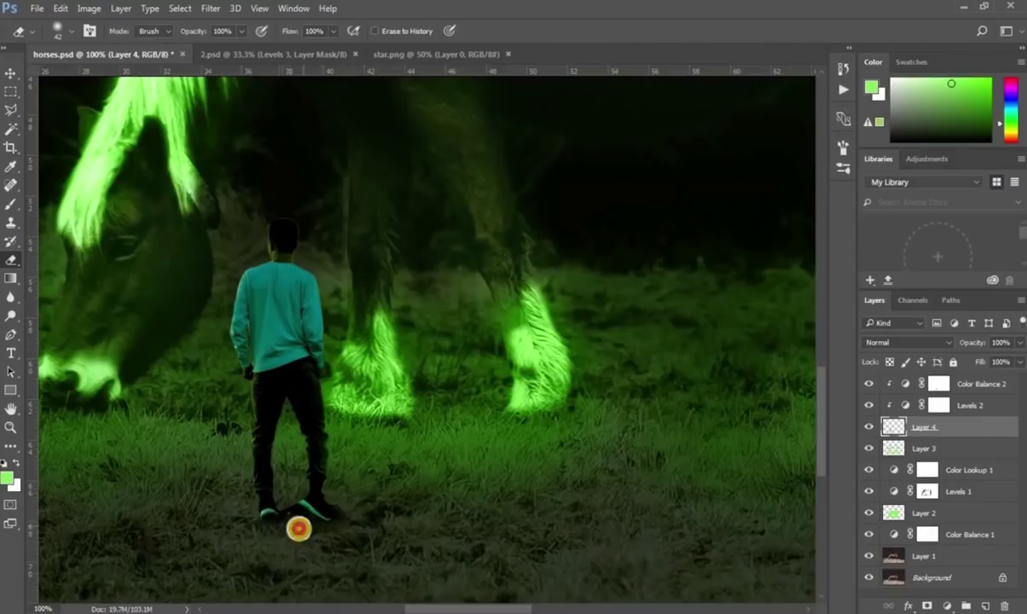
{"action": "left_click", "coordinate": [304, 526]}
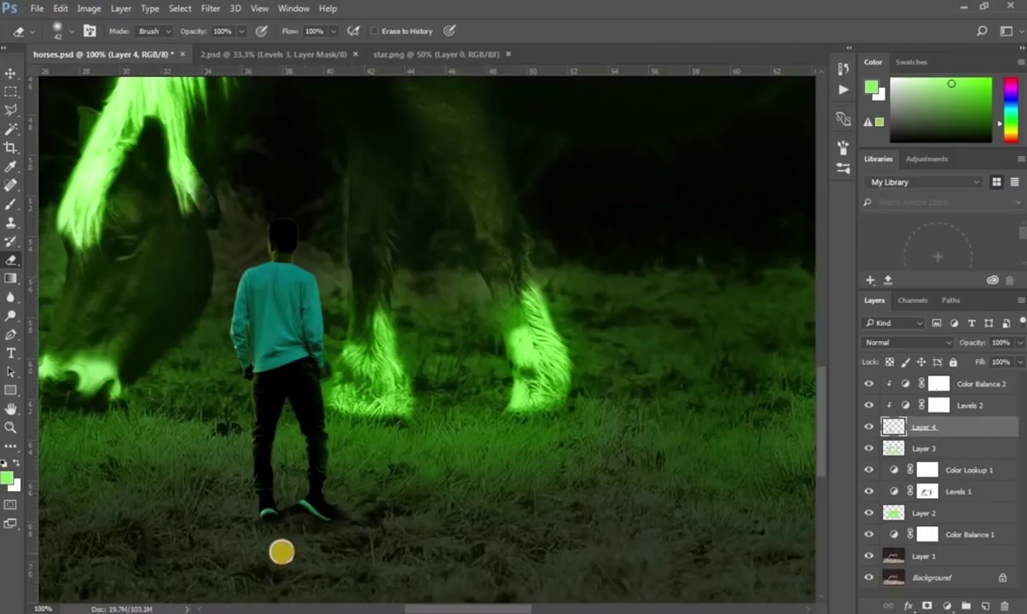
{"action": "left_click", "coordinate": [278, 529]}
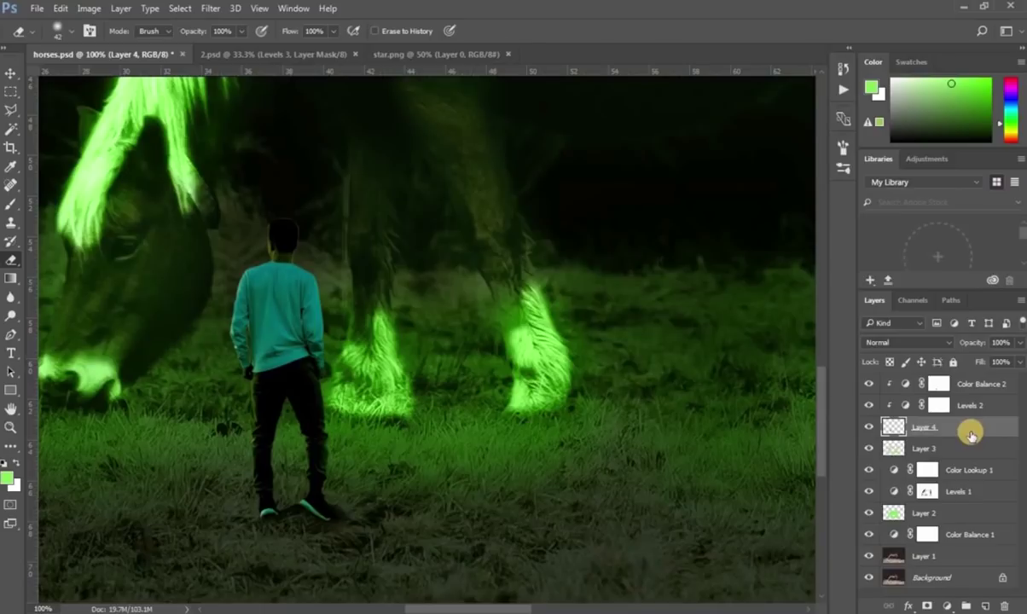
{"action": "key", "text": "ctrl+j"}
- Move Layer 4 to the top and apply Levels with input black 251 to make a black silhouette
{"action": "key", "text": "z"}
{"action": "key", "text": "ctrl+minus"}
{"action": "left_click_drag", "start_coordinate": [970, 450], "coordinate": [958, 375]}
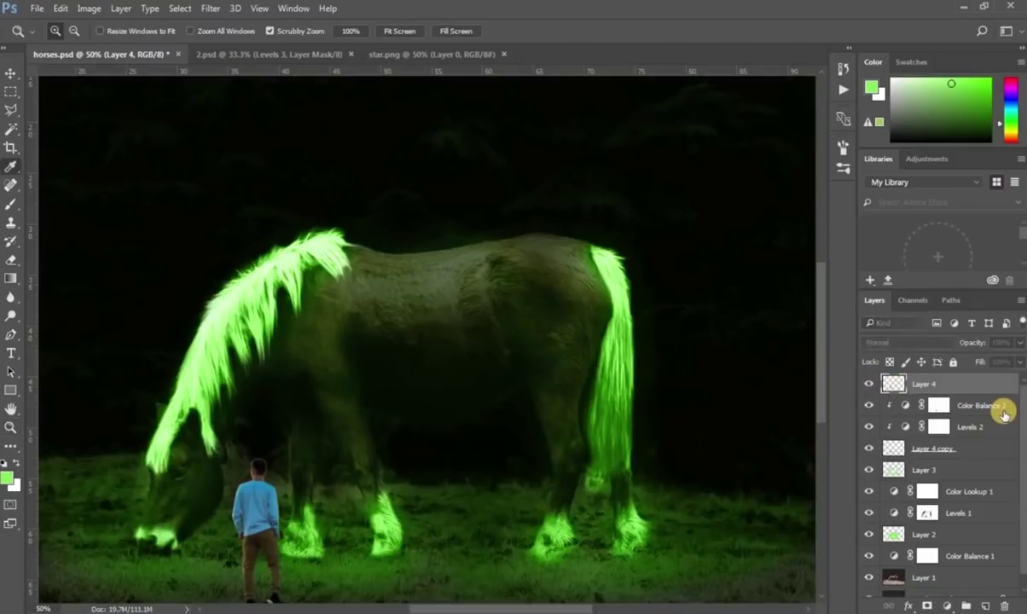
{"action": "key", "text": "ctrl+l"}
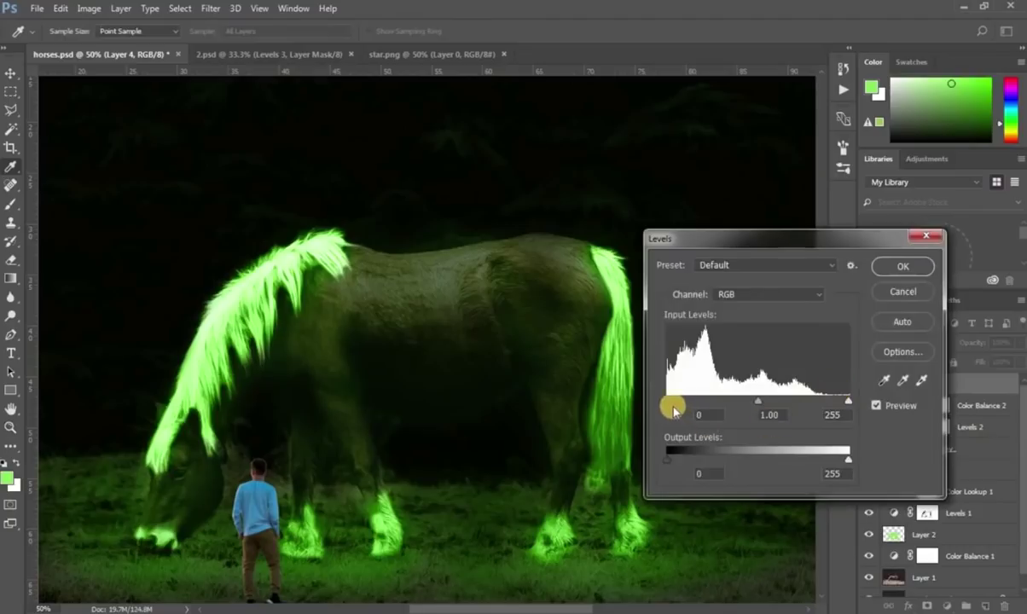
{"action": "left_click_drag", "start_coordinate": [683, 401], "coordinate": [847, 408]}
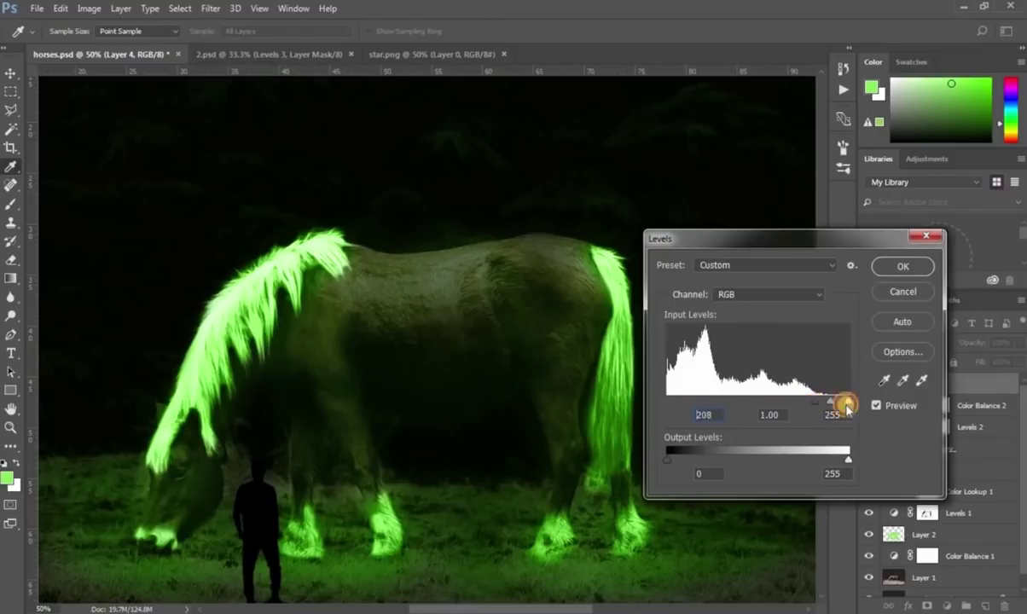
{"action": "left_click", "coordinate": [902, 266]}
{"action": "scroll", "coordinate": [1020, 433], "scroll_direction": "down", "scroll_amount": 1}
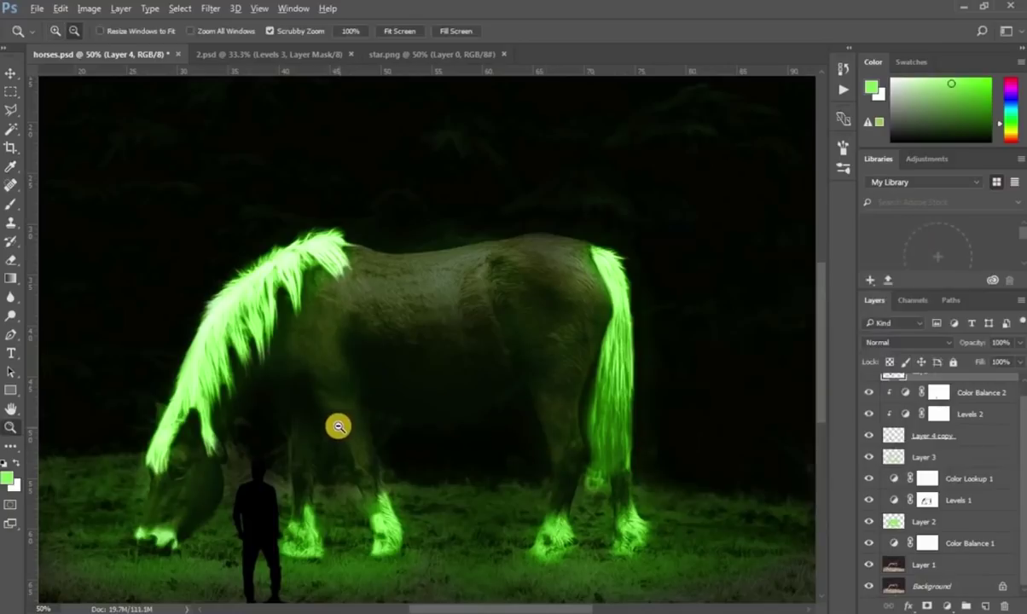
- Flip the black silhouette upside down below the man's feet with Free Transform
{"action": "left_click", "coordinate": [338, 429], "text": "alt"}
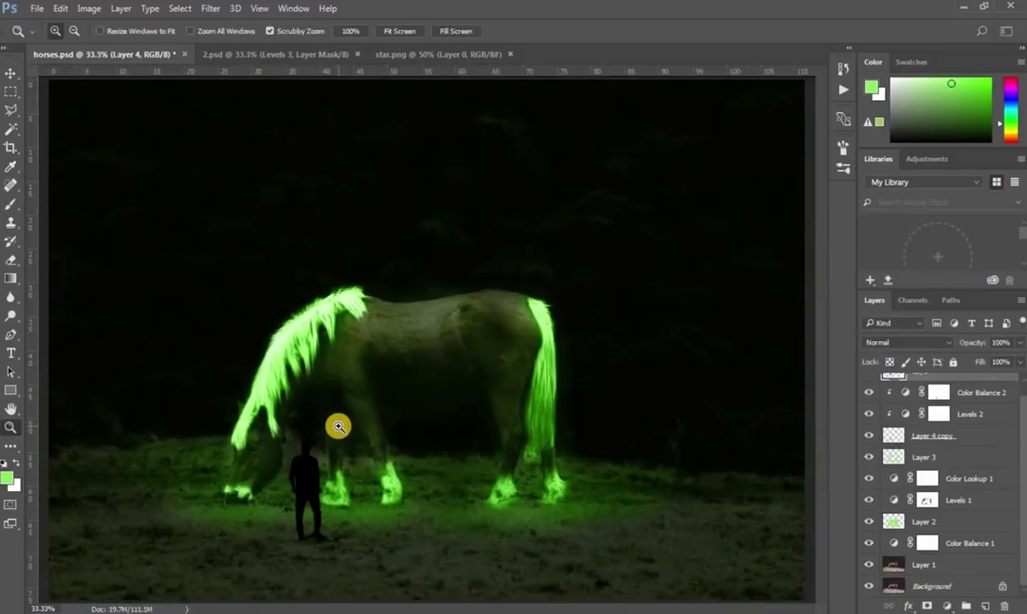
{"action": "key", "text": "ctrl+t"}
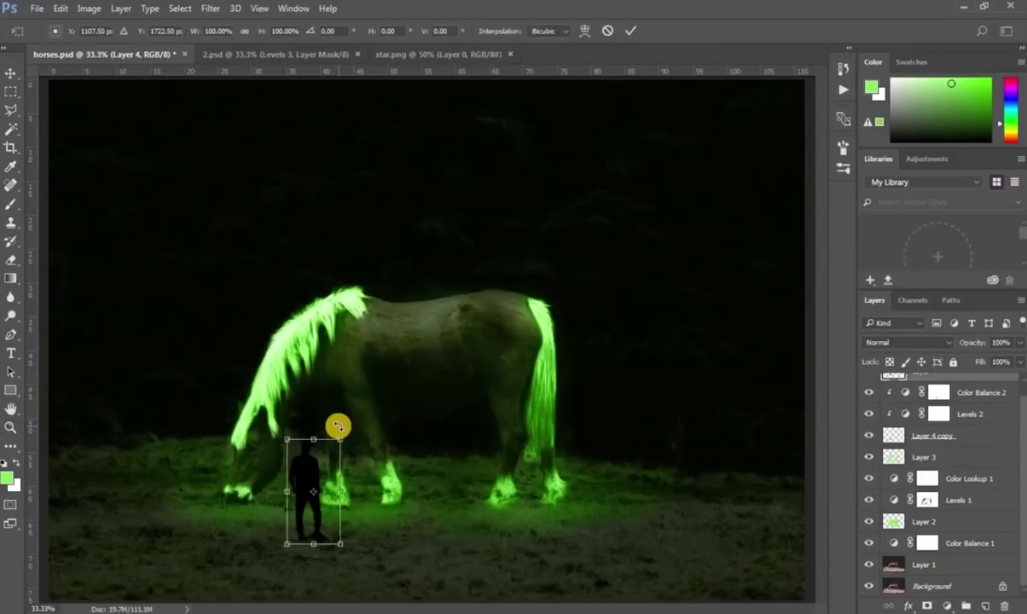
{"action": "left_click_drag", "start_coordinate": [311, 438], "coordinate": [290, 600]}
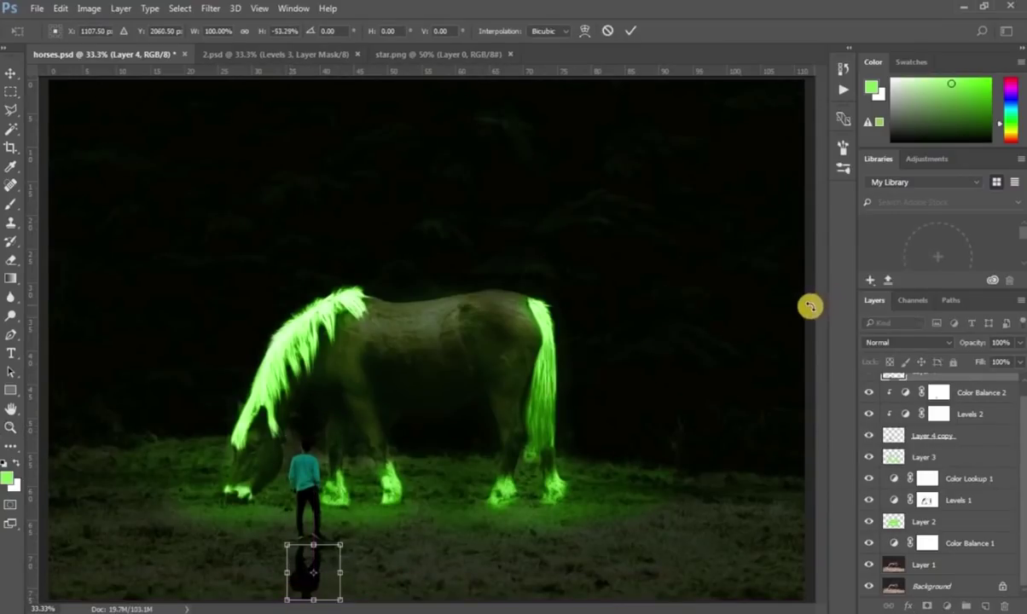
{"action": "left_click_drag", "start_coordinate": [811, 306], "coordinate": [806, 241]}
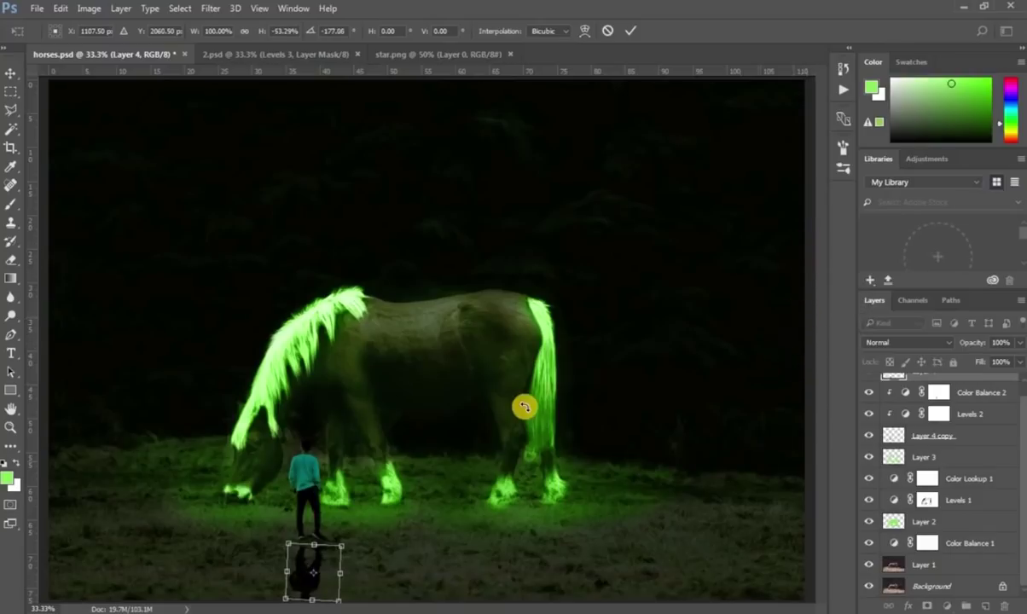
{"action": "left_click_drag", "start_coordinate": [308, 607], "coordinate": [309, 613]}
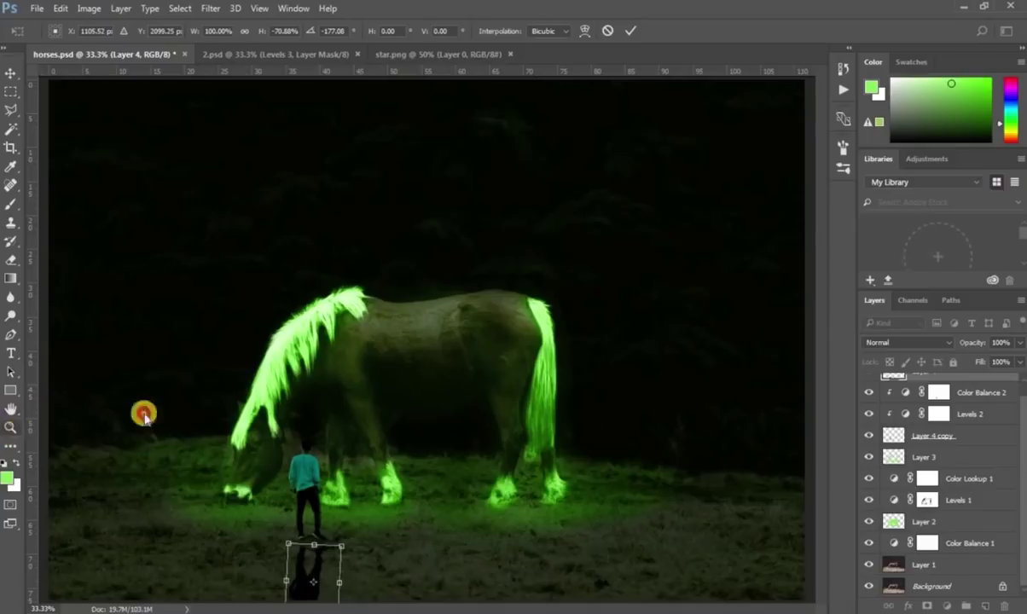
{"action": "left_click", "coordinate": [17, 433]}
{"action": "left_click", "coordinate": [436, 241]}
- Stretch the flipped reflection further downward
{"action": "left_click", "coordinate": [315, 411], "text": "alt"}
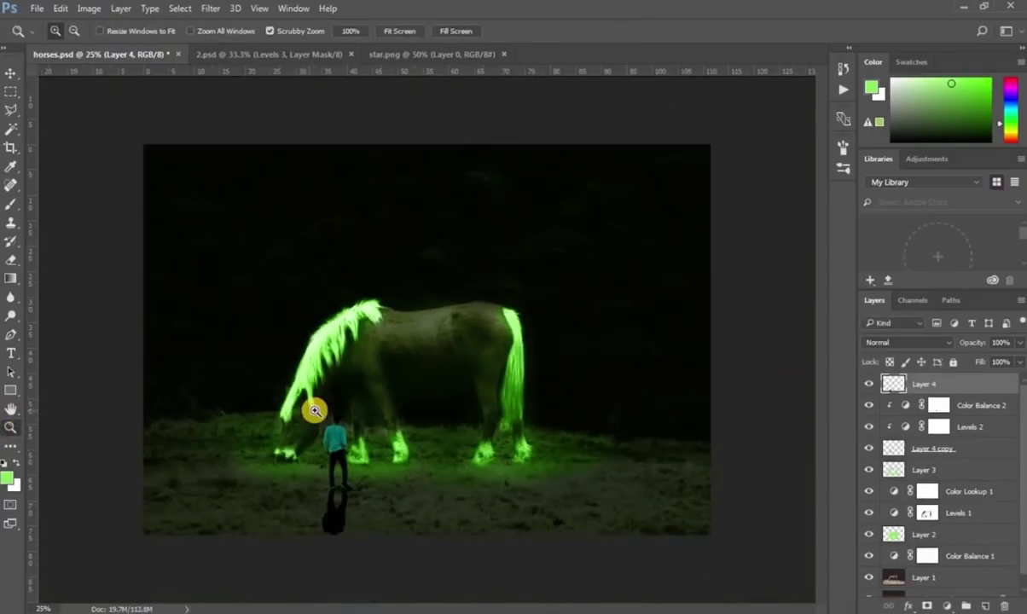
{"action": "key", "text": "ctrl+t"}
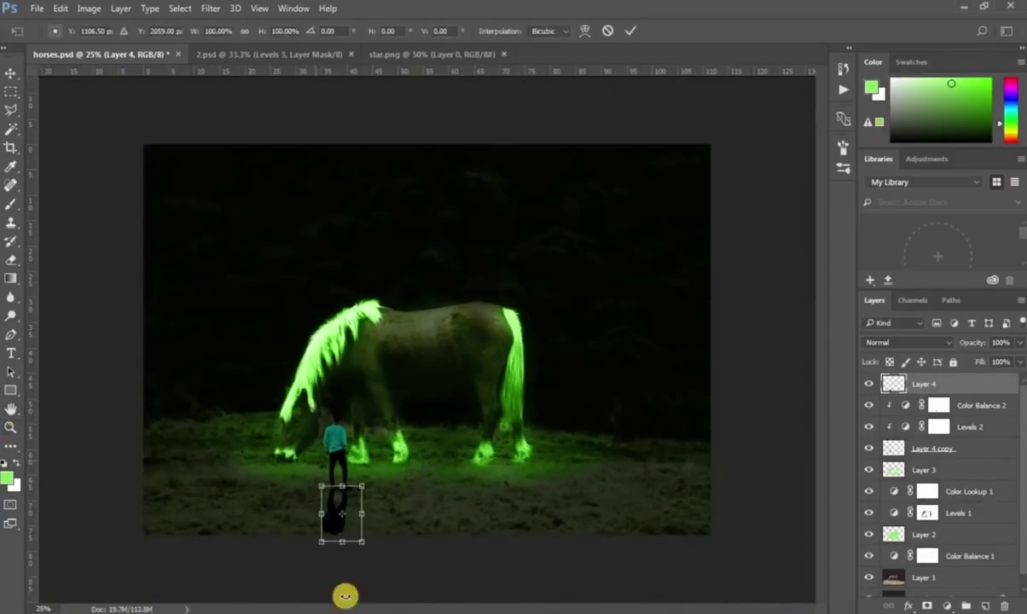
{"action": "left_click_drag", "start_coordinate": [347, 545], "coordinate": [347, 549]}
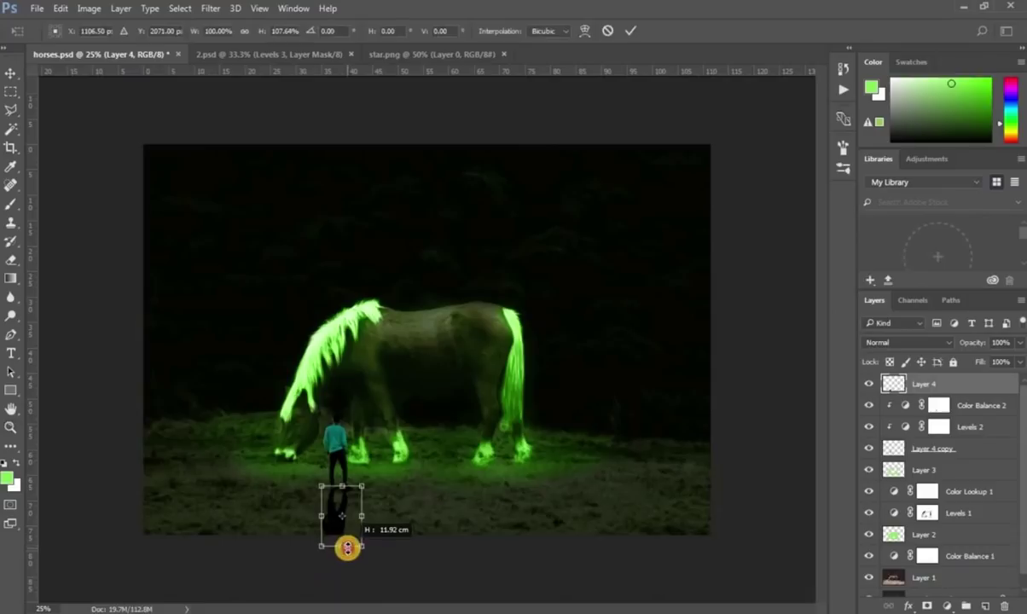
{"action": "left_click", "coordinate": [15, 76]}
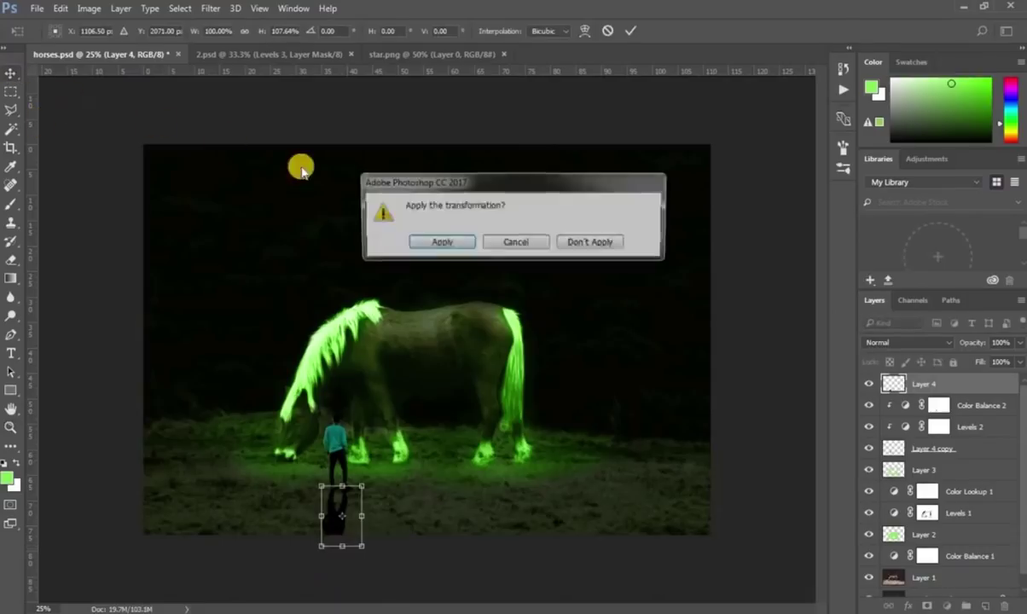
{"action": "left_click", "coordinate": [440, 243]}
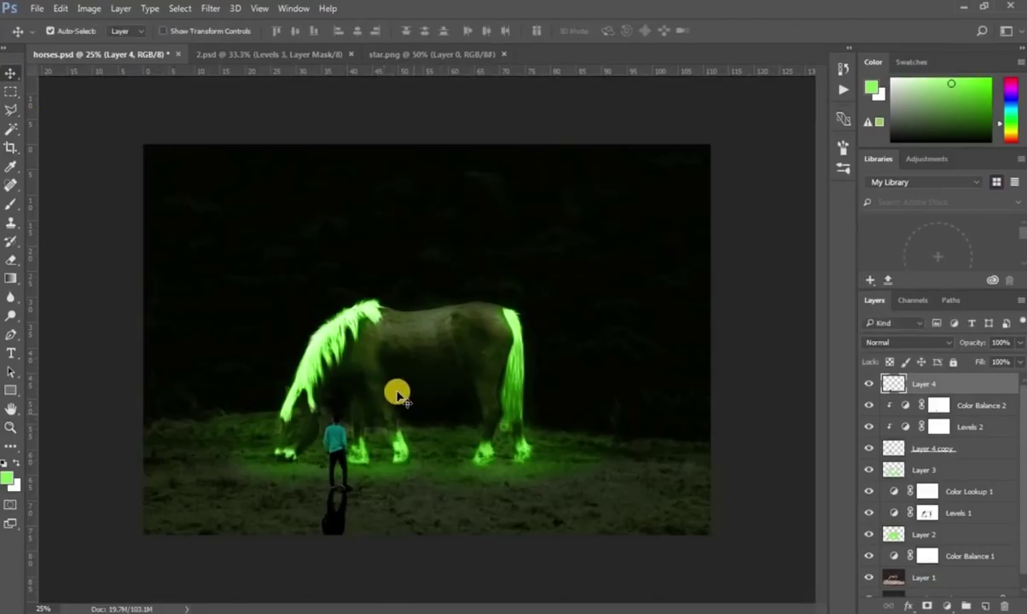
- Apply a Gaussian Blur to soften the green glow
{"action": "left_click", "coordinate": [210, 8]}
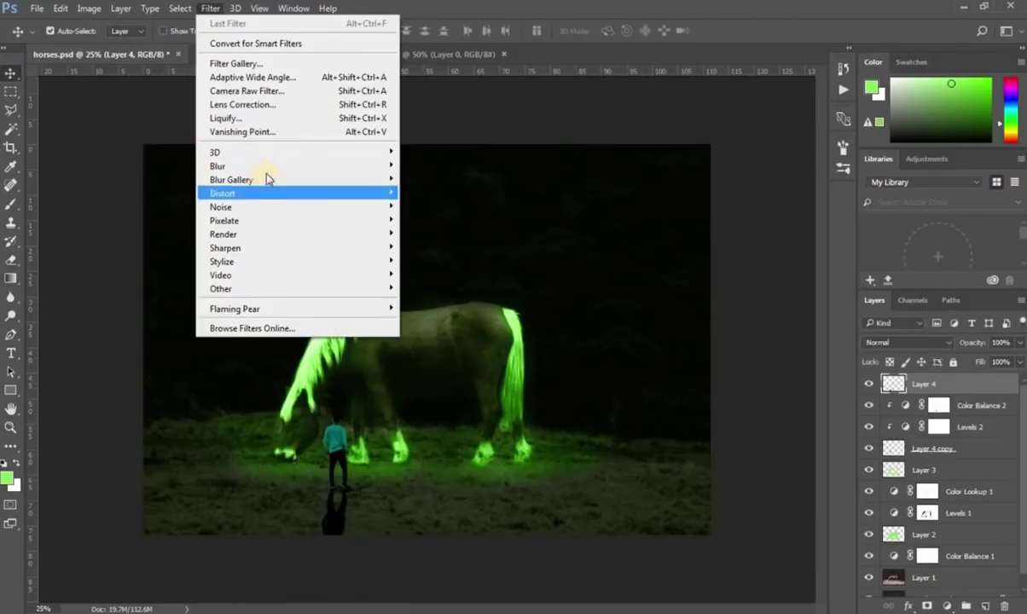
{"action": "mouse_move", "coordinate": [256, 165]}
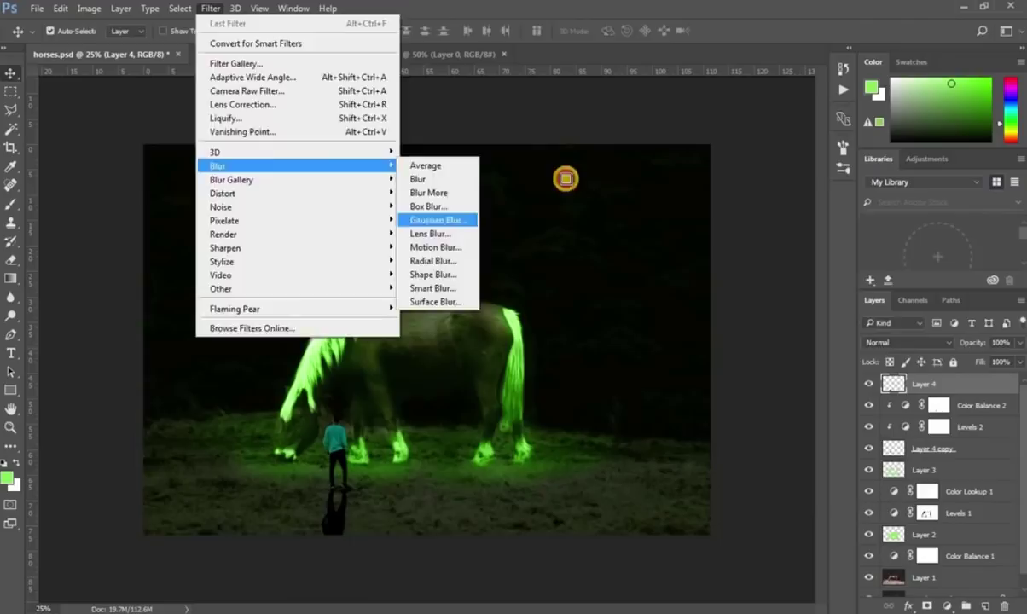
{"action": "left_click", "coordinate": [437, 220]}
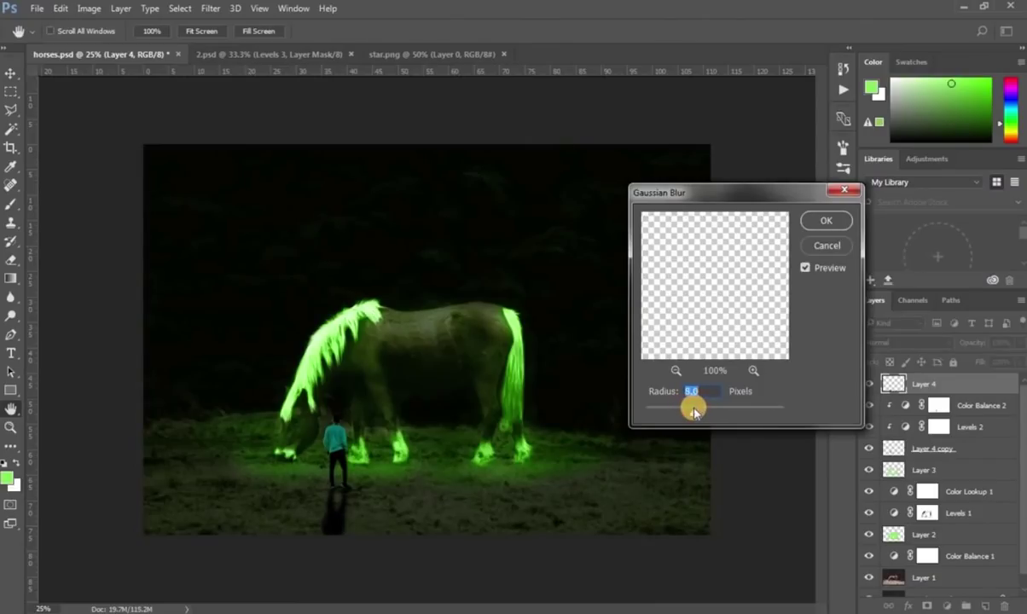
{"action": "left_click", "coordinate": [819, 219]}
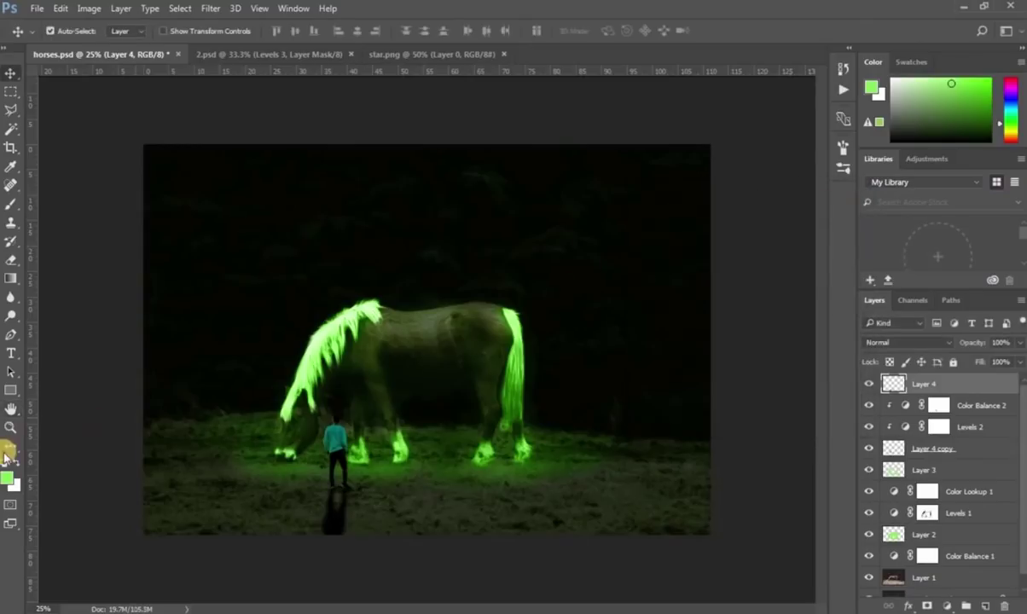
- Zoom in to inspect the horse, fit the image on screen, and select Layer 4 copy
{"action": "left_click", "coordinate": [11, 428]}
{"action": "left_click", "coordinate": [348, 390]}
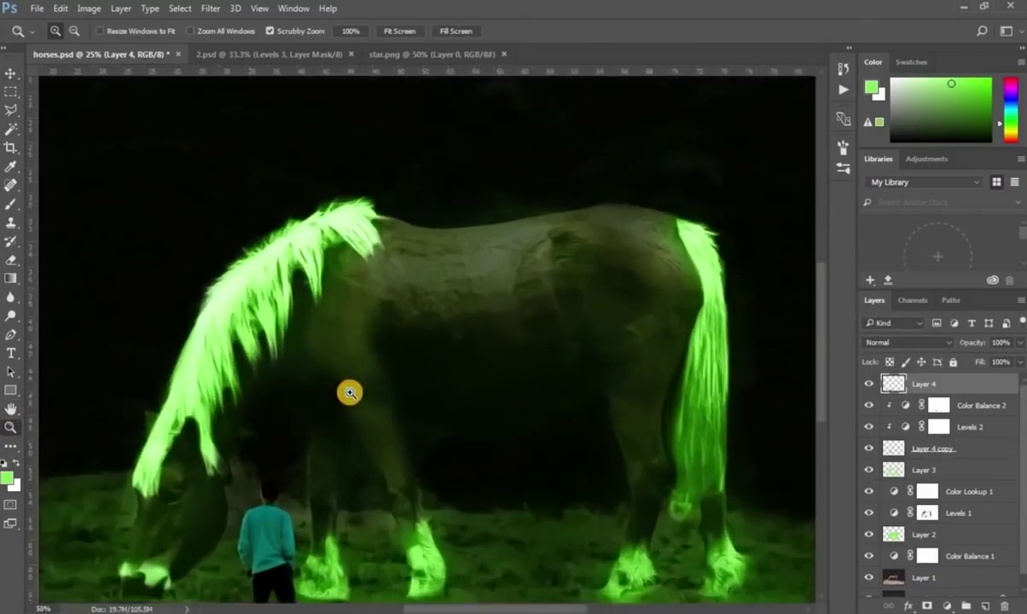
{"action": "left_click", "coordinate": [348, 390]}
{"action": "scroll", "coordinate": [824, 313], "scroll_direction": "down", "scroll_amount": 3}
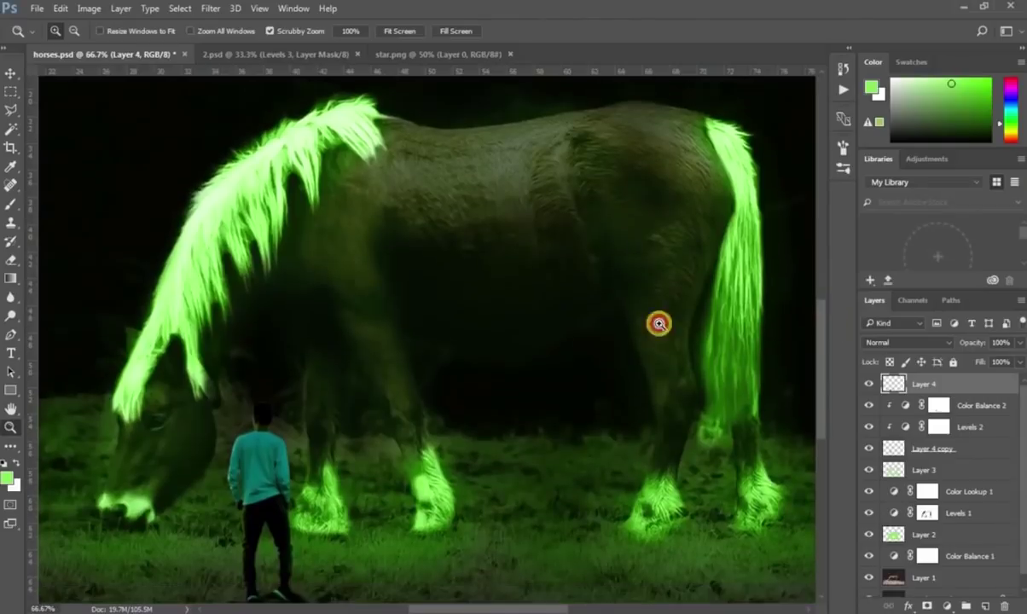
{"action": "right_click", "coordinate": [382, 321]}
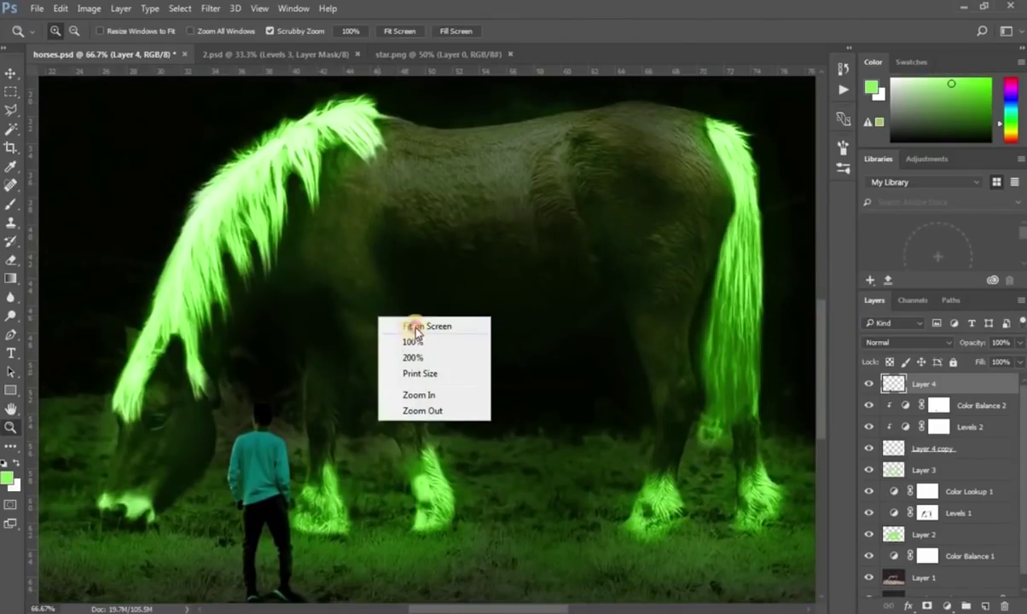
{"action": "left_click", "coordinate": [393, 325]}
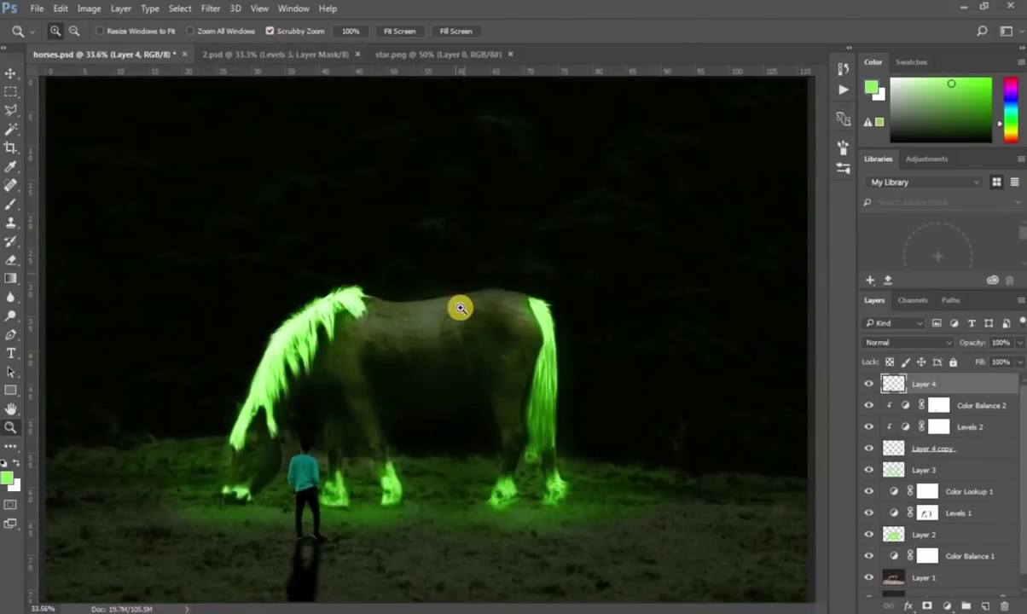
{"action": "left_click", "coordinate": [868, 384]}
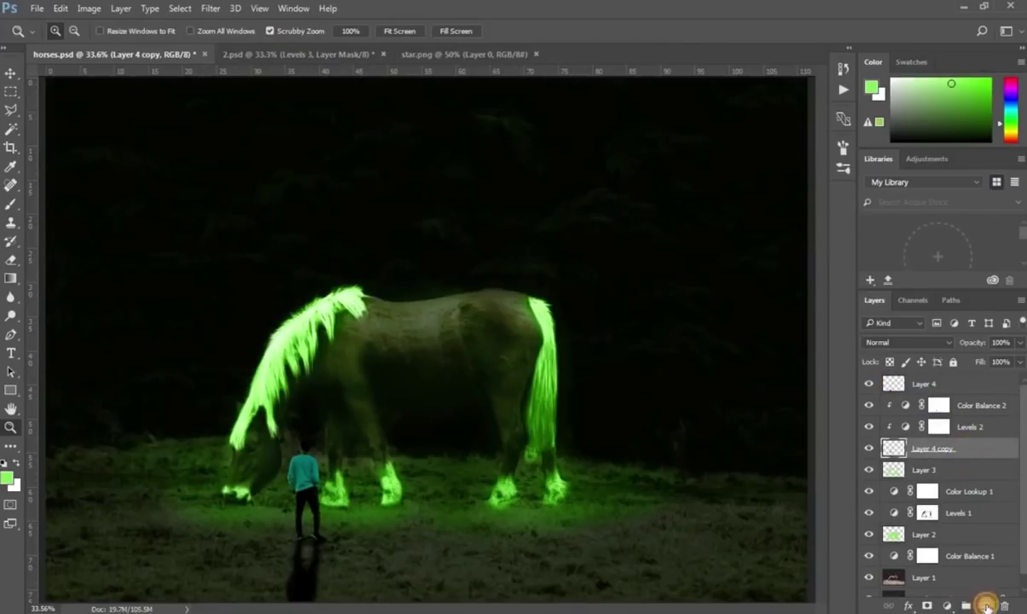
- Add a new Overlay layer above Layer 4 copy and set up a 10 px brush
{"action": "left_click", "coordinate": [987, 606]}
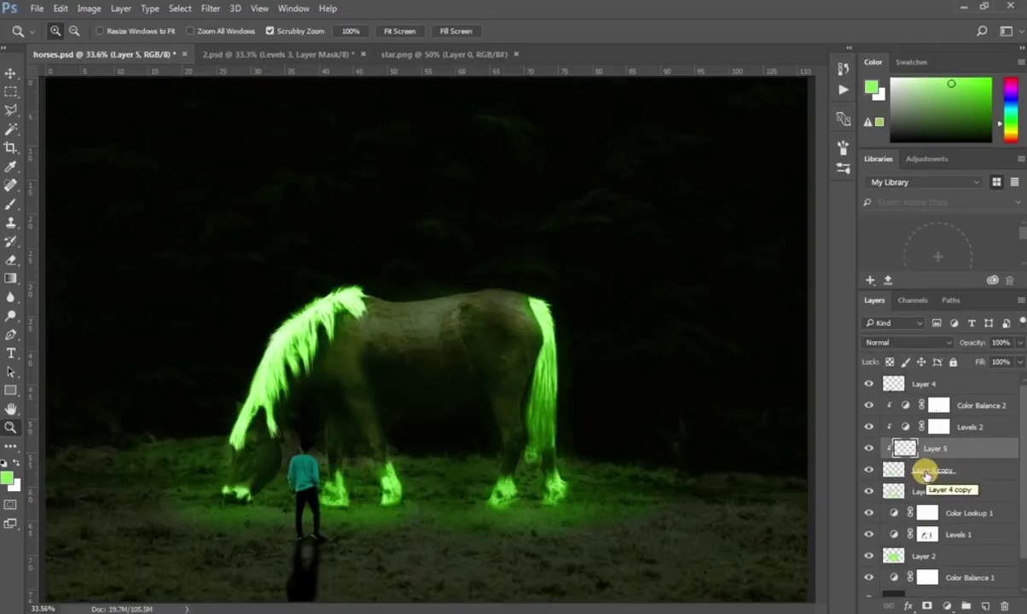
{"action": "left_click", "coordinate": [281, 487]}
{"action": "left_click", "coordinate": [289, 486]}
{"action": "left_click", "coordinate": [344, 449]}
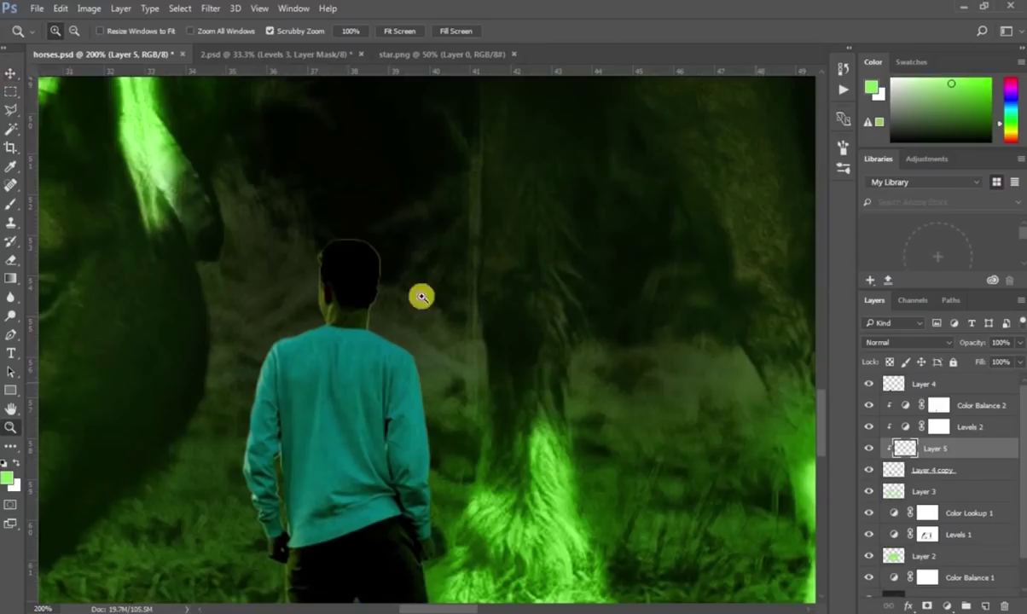
{"action": "left_click", "coordinate": [12, 203]}
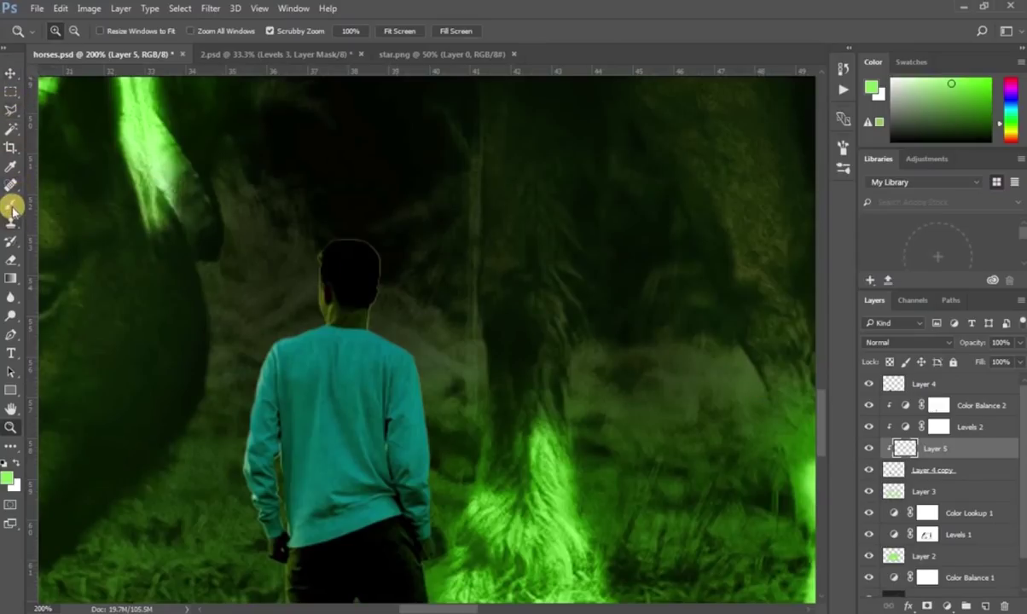
{"action": "right_click", "coordinate": [507, 298]}
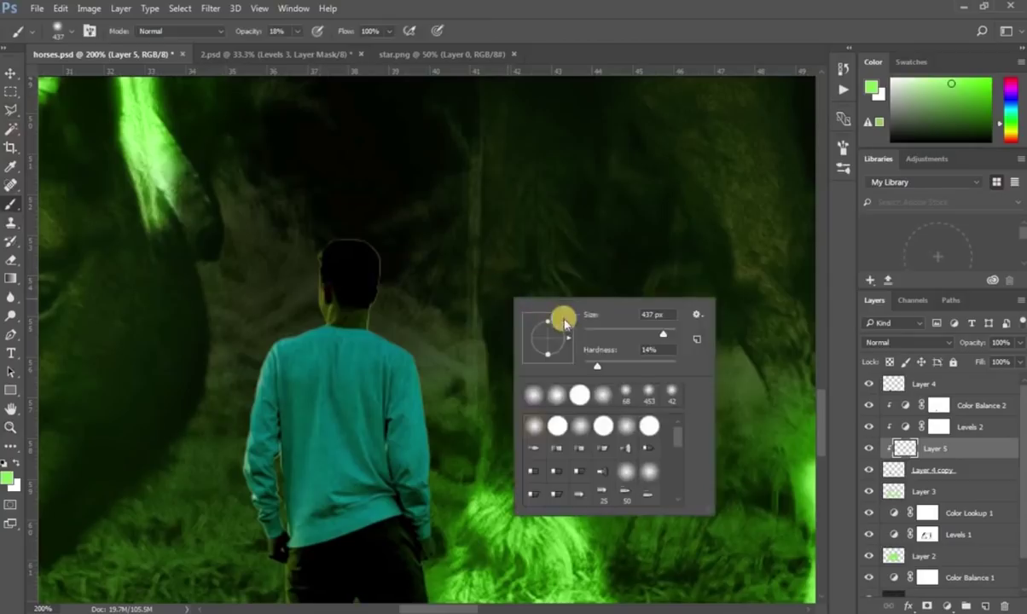
{"action": "left_click", "coordinate": [588, 333]}
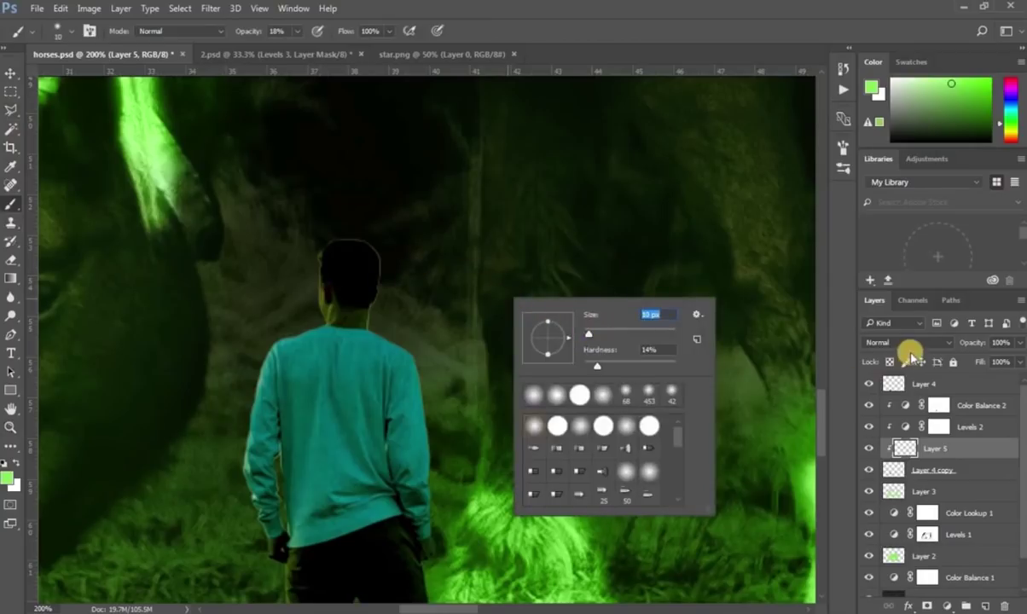
{"action": "left_click", "coordinate": [910, 343]}
{"action": "left_click", "coordinate": [876, 483]}
- Paint green rim light along the man's neck and shoulder, then fit the image on screen
{"action": "left_click_drag", "start_coordinate": [318, 264], "coordinate": [320, 314]}
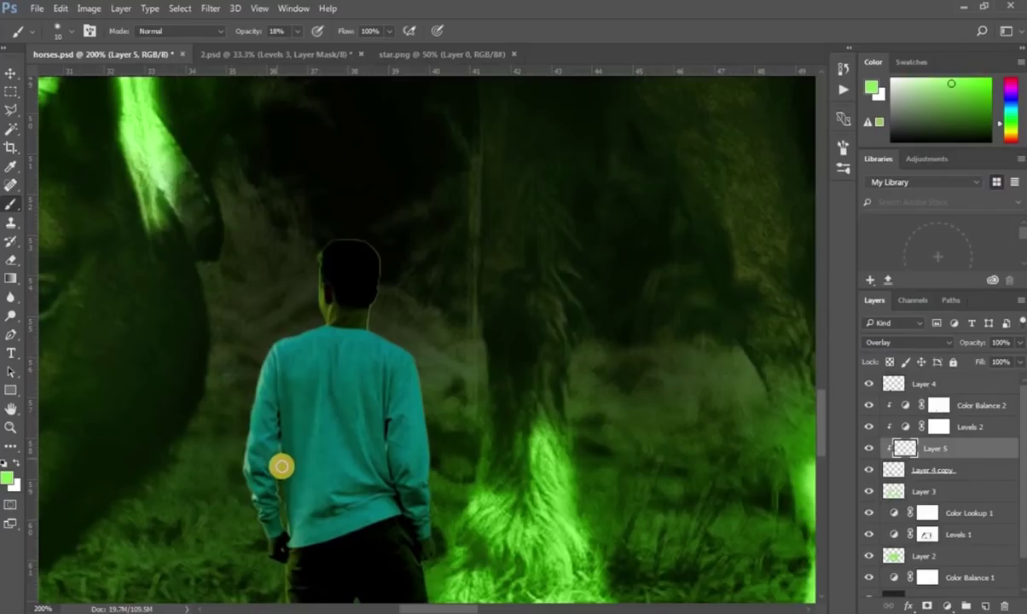
{"action": "left_click_drag", "start_coordinate": [367, 333], "coordinate": [262, 369]}
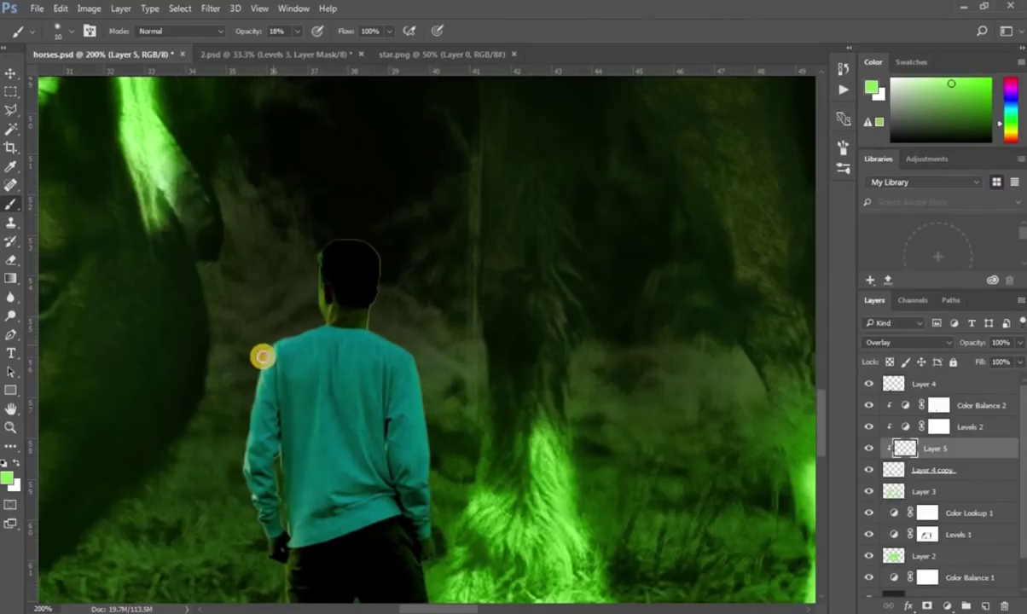
{"action": "scroll", "coordinate": [321, 348], "scroll_direction": "down", "scroll_amount": 1}
{"action": "scroll", "coordinate": [256, 392], "scroll_direction": "down", "scroll_amount": 4}
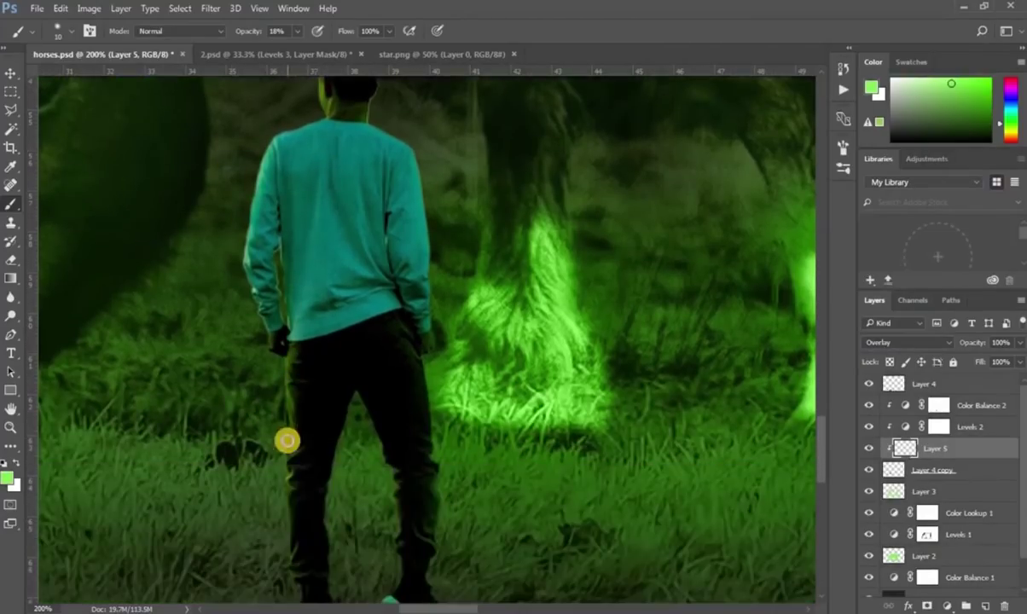
{"action": "scroll", "coordinate": [341, 427], "scroll_direction": "down", "scroll_amount": 2}
{"action": "scroll", "coordinate": [333, 486], "scroll_direction": "down", "scroll_amount": 2}
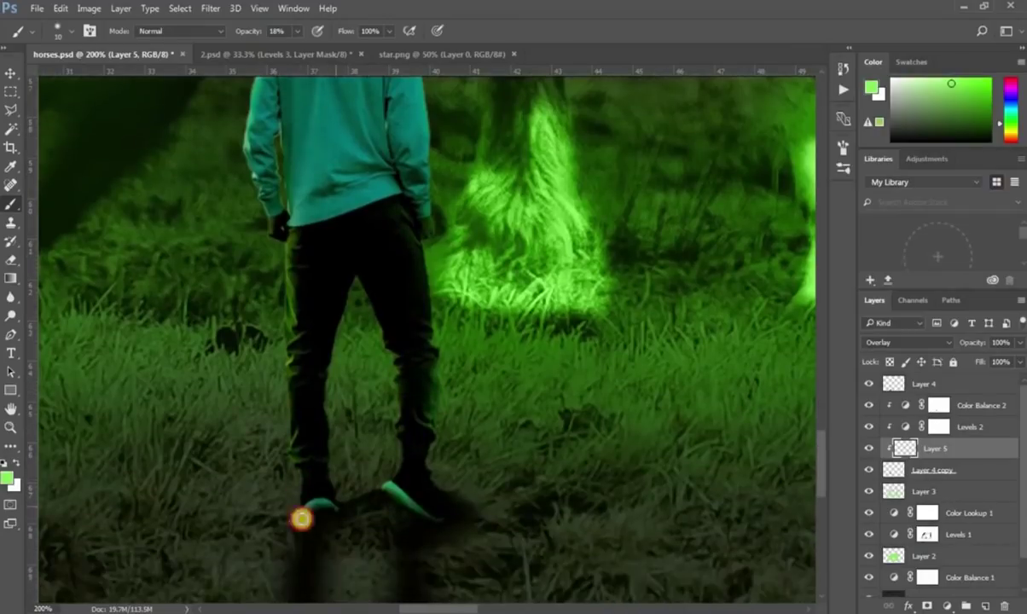
{"action": "scroll", "coordinate": [312, 501], "scroll_direction": "up", "scroll_amount": 7}
{"action": "scroll", "coordinate": [316, 404], "scroll_direction": "up", "scroll_amount": 2}
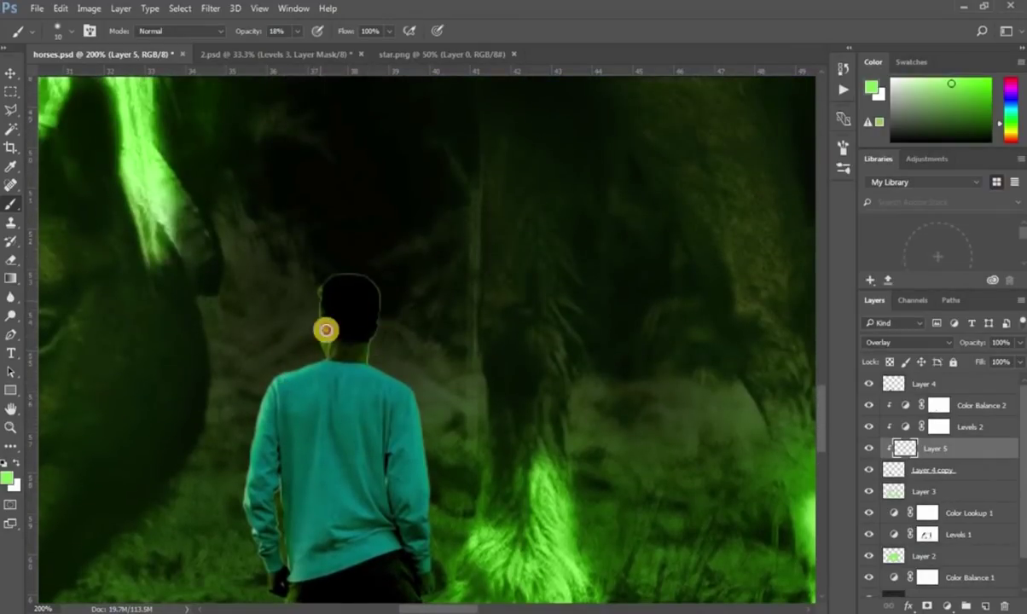
{"action": "scroll", "coordinate": [243, 397], "scroll_direction": "down", "scroll_amount": 1}
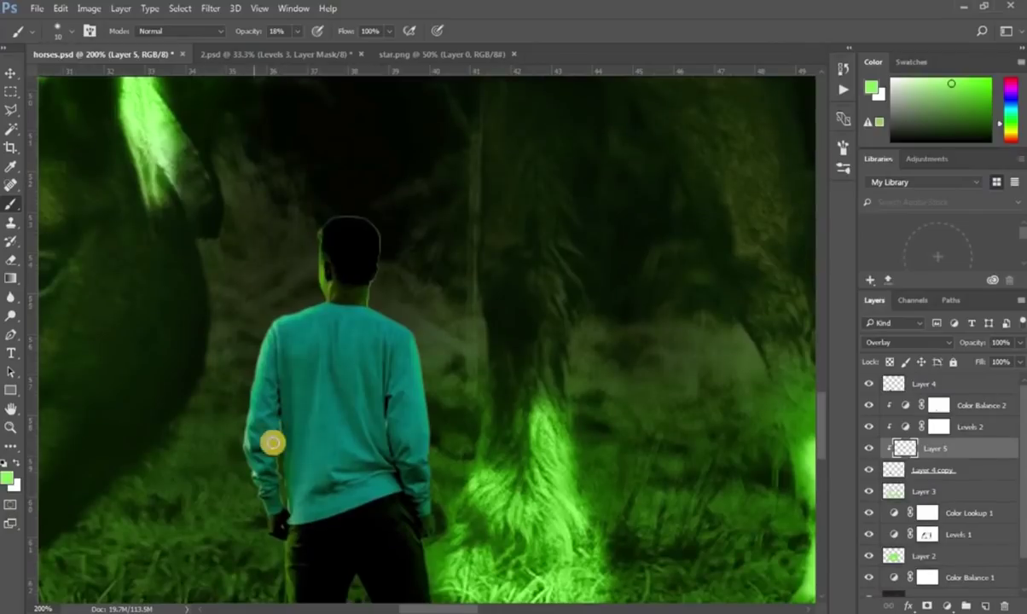
{"action": "scroll", "coordinate": [273, 465], "scroll_direction": "down", "scroll_amount": 2}
{"action": "scroll", "coordinate": [284, 456], "scroll_direction": "down", "scroll_amount": 1}
{"action": "scroll", "coordinate": [294, 486], "scroll_direction": "down", "scroll_amount": 2}
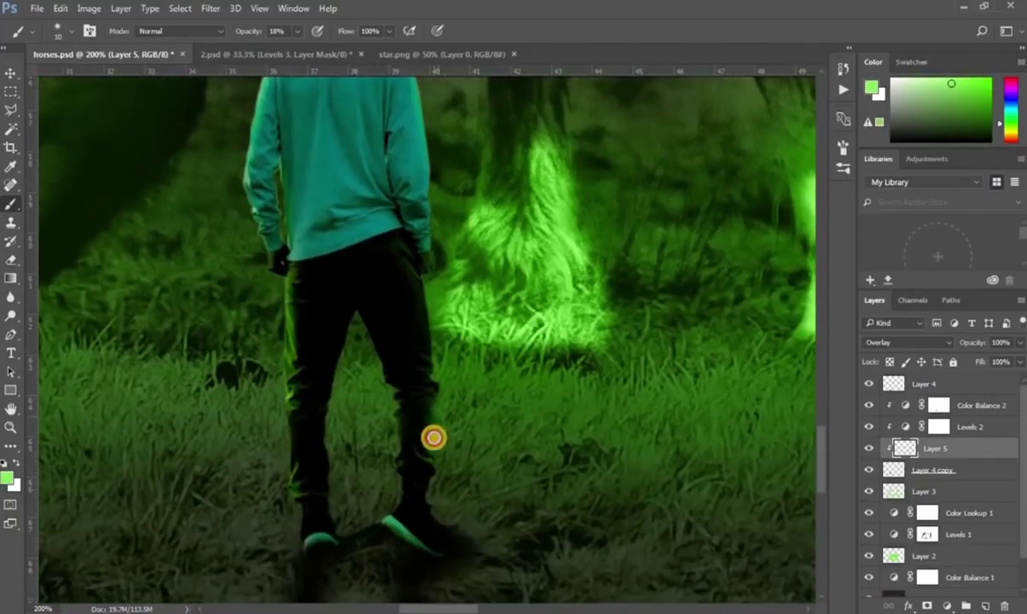
{"action": "key", "text": "z"}
{"action": "key", "text": "ctrl+0"}
- Add a new layer above Layer 4 and draw a black-to-white gradient upward from the bottom
{"action": "left_click", "coordinate": [921, 385]}
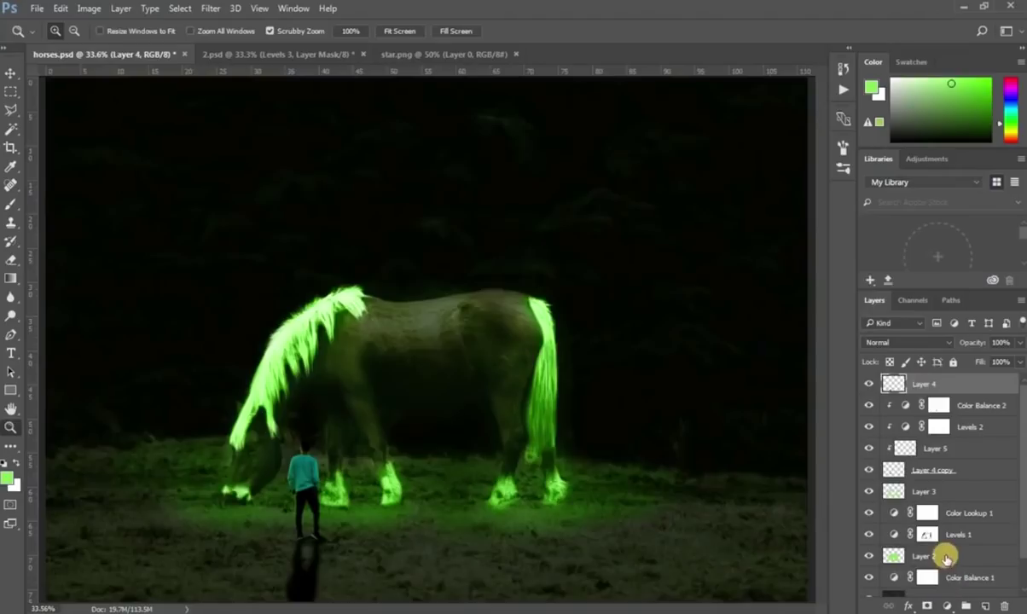
{"action": "left_click", "coordinate": [987, 605]}
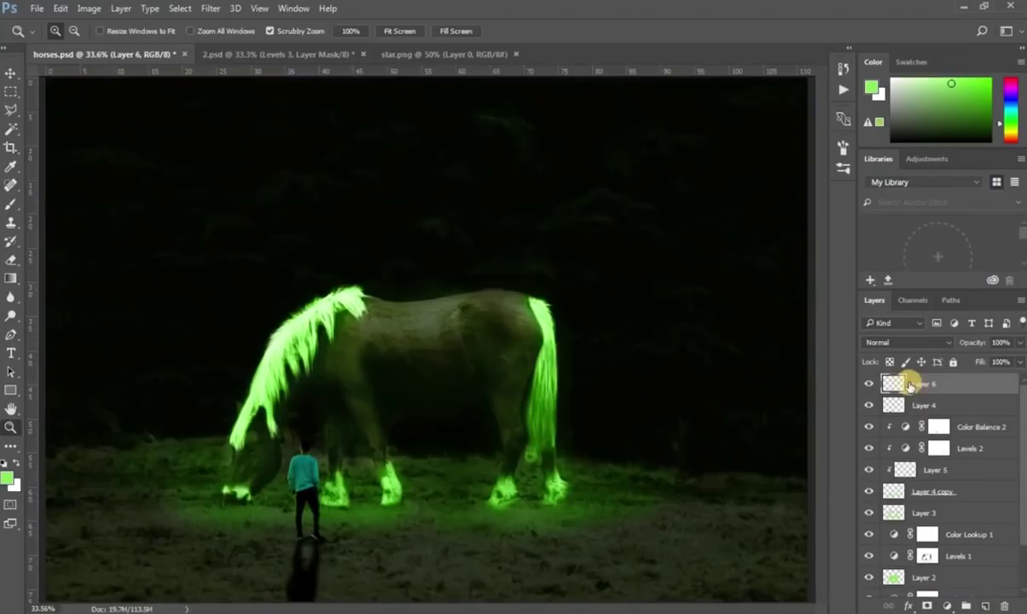
{"action": "left_click", "coordinate": [10, 278]}
{"action": "left_click", "coordinate": [98, 31]}
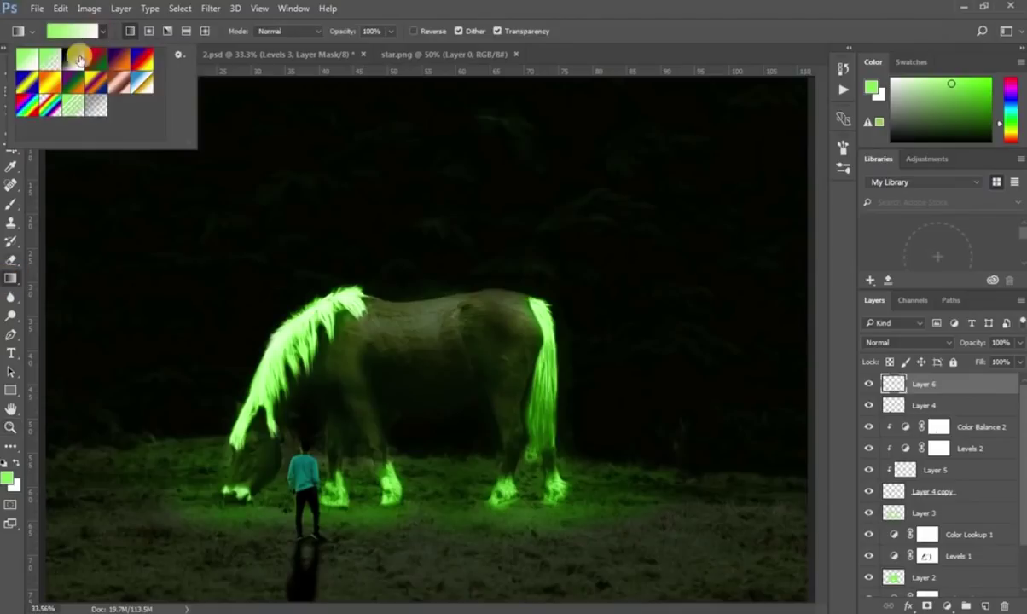
{"action": "left_click", "coordinate": [75, 58]}
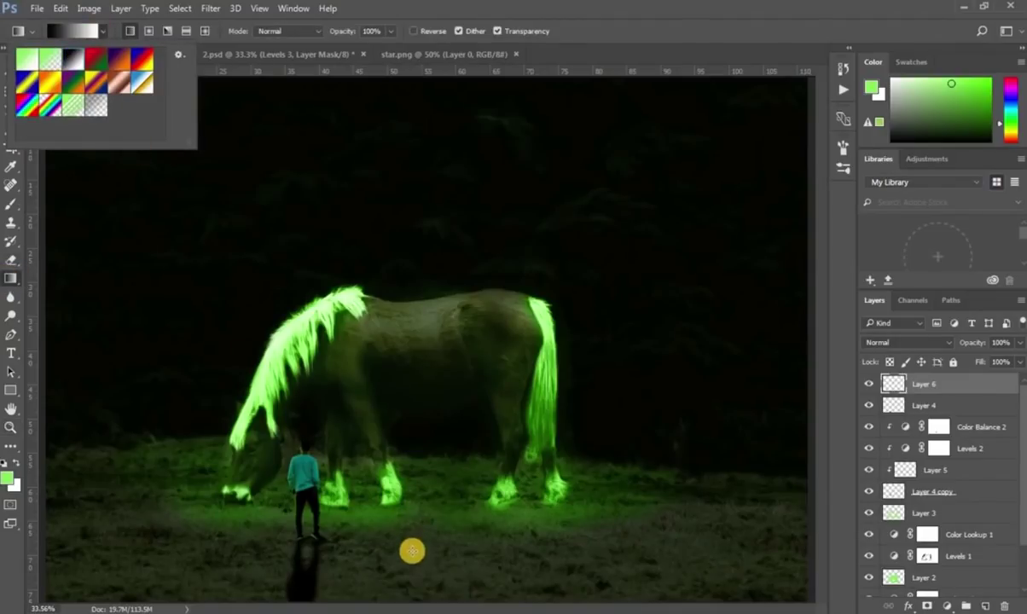
{"action": "left_click_drag", "start_coordinate": [411, 548], "coordinate": [413, 288]}
{"action": "left_click_drag", "start_coordinate": [402, 535], "coordinate": [404, 408]}
{"action": "left_click_drag", "start_coordinate": [404, 552], "coordinate": [409, 352]}
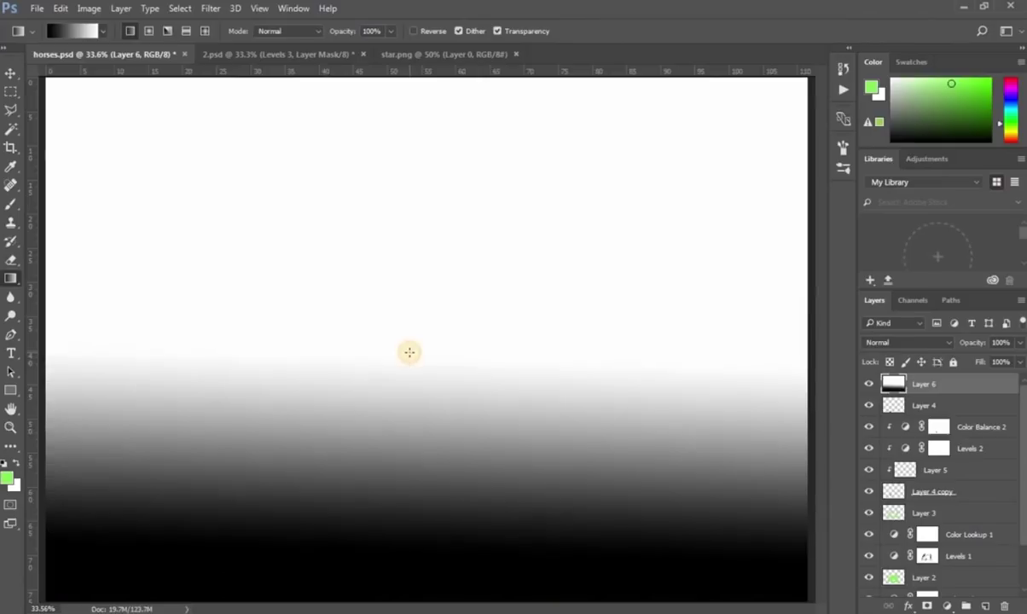
- Blend Layer 6 as Soft Light at 64% opacity
{"action": "left_click", "coordinate": [891, 342]}
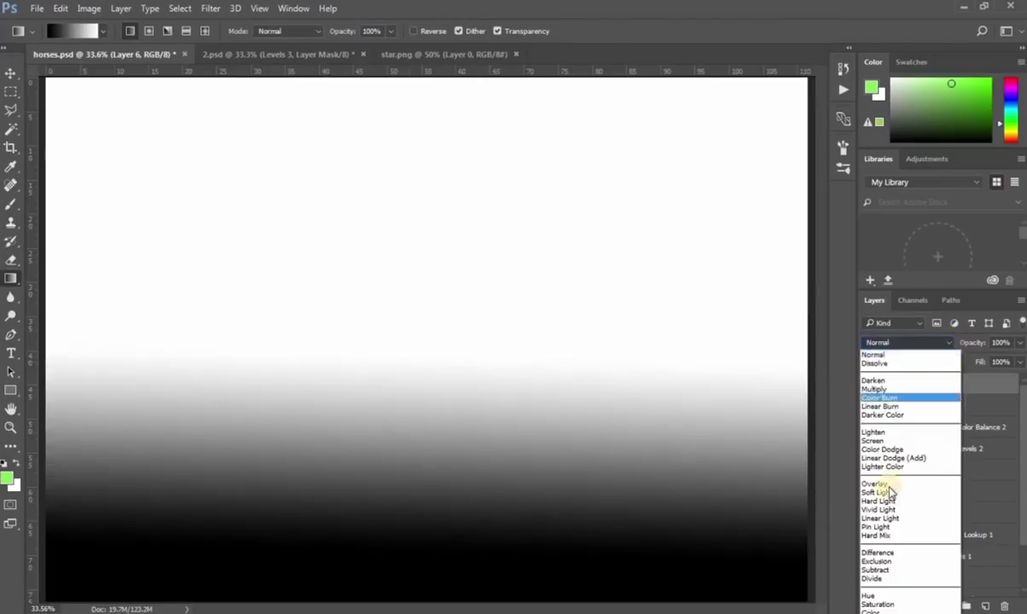
{"action": "left_click", "coordinate": [885, 493]}
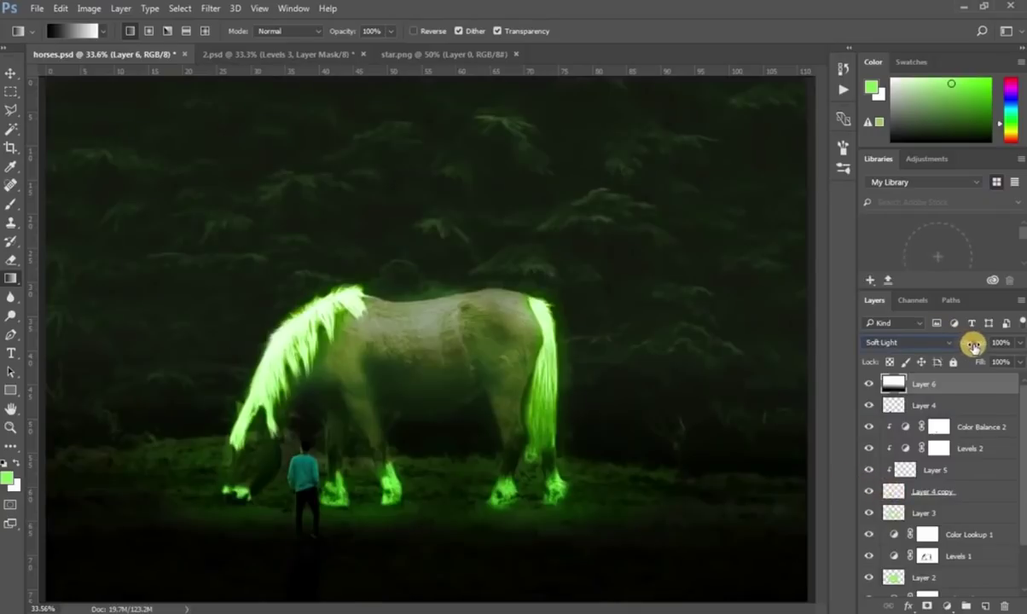
{"action": "left_click_drag", "start_coordinate": [963, 343], "coordinate": [978, 345]}
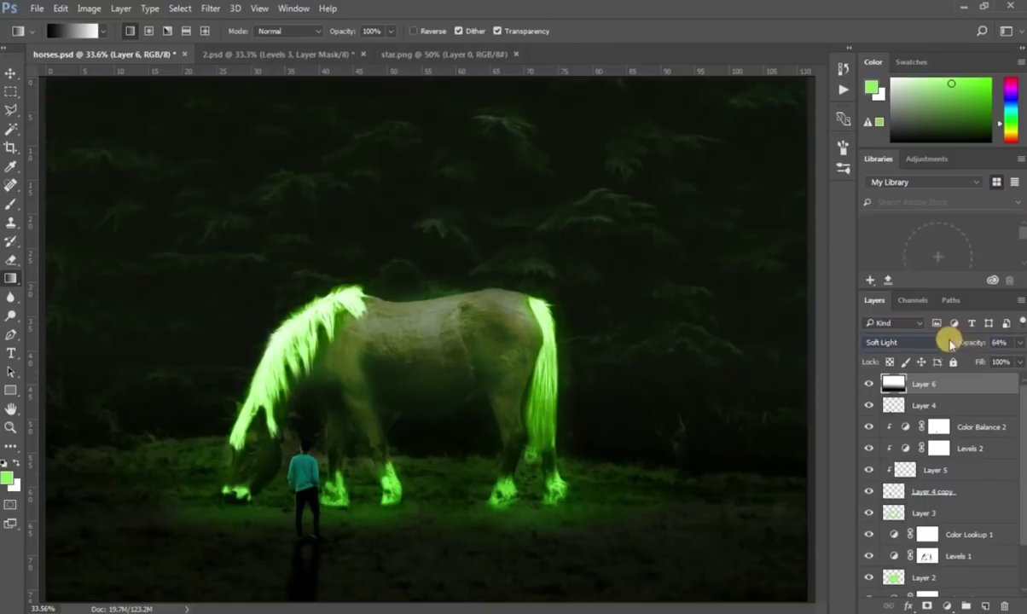
- Select the upper sky area of Layer 6 down to ground level and darken it
{"action": "left_click", "coordinate": [11, 92]}
{"action": "left_click_drag", "start_coordinate": [46, 77], "coordinate": [674, 486]}
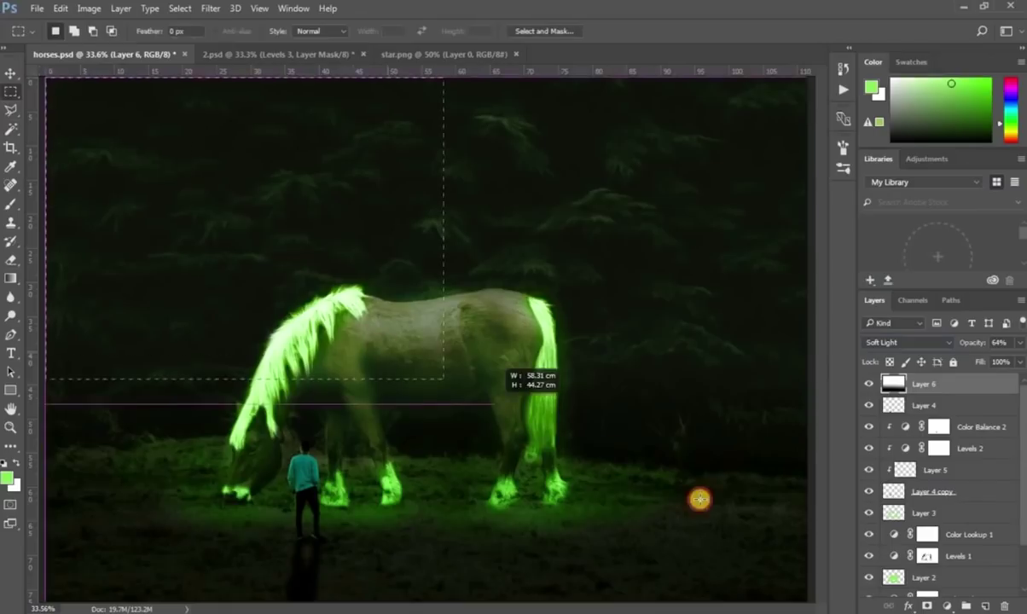
{"action": "left_click_drag", "start_coordinate": [675, 486], "coordinate": [806, 503]}
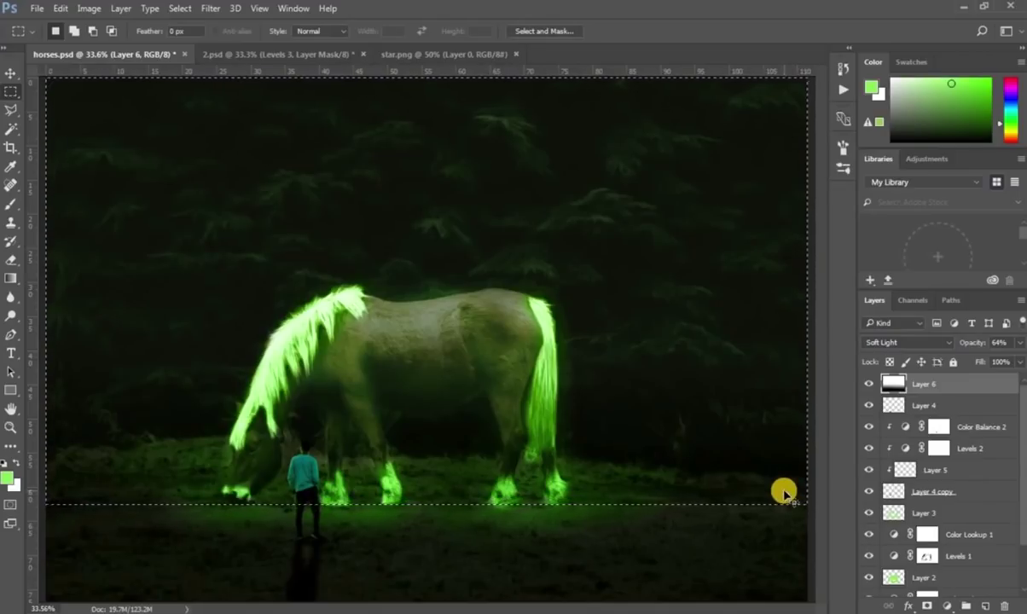
{"action": "left_click", "coordinate": [783, 492]}
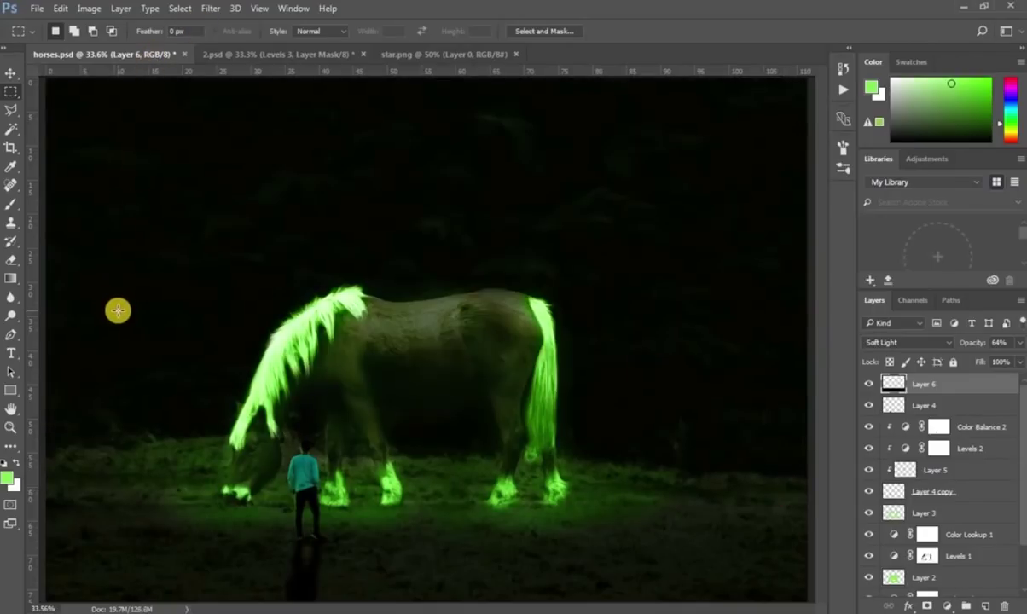
- Ready a soft 77 px eraser with 1% hardness, then bring up the star.png document
{"action": "left_click", "coordinate": [11, 257]}
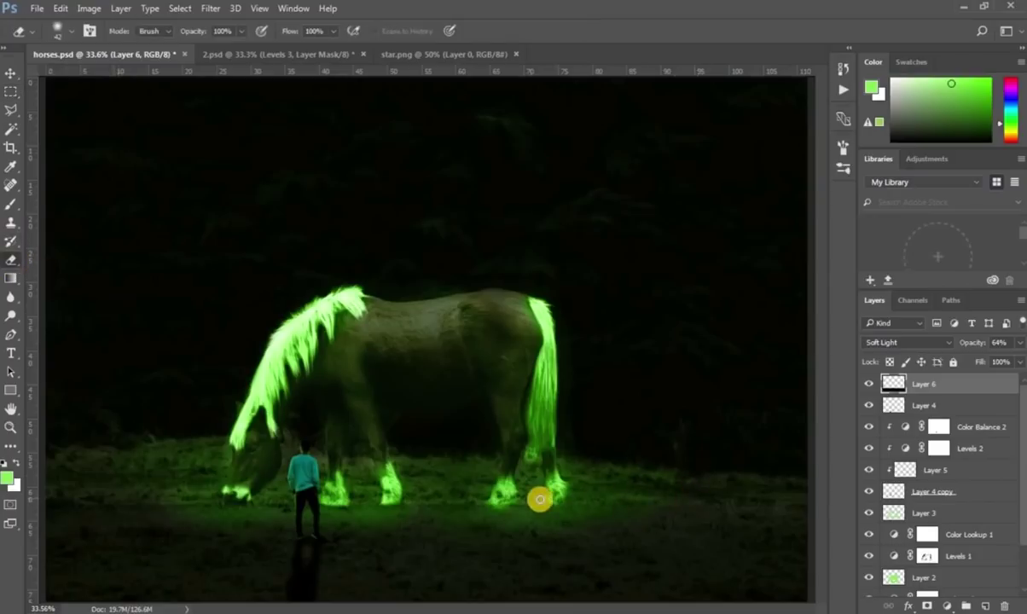
{"action": "right_click", "coordinate": [566, 474]}
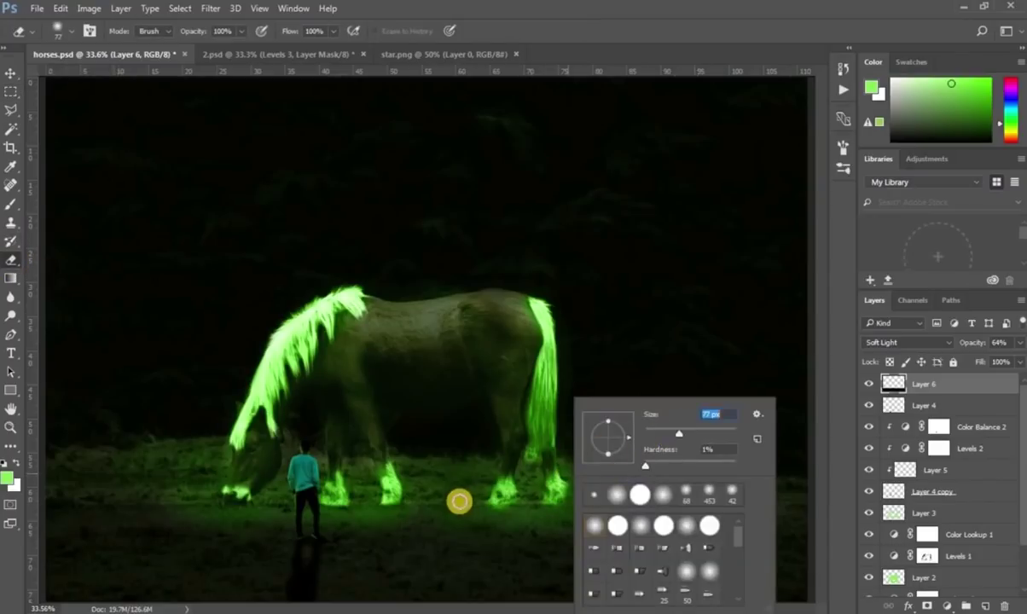
{"action": "key", "text": "Return"}
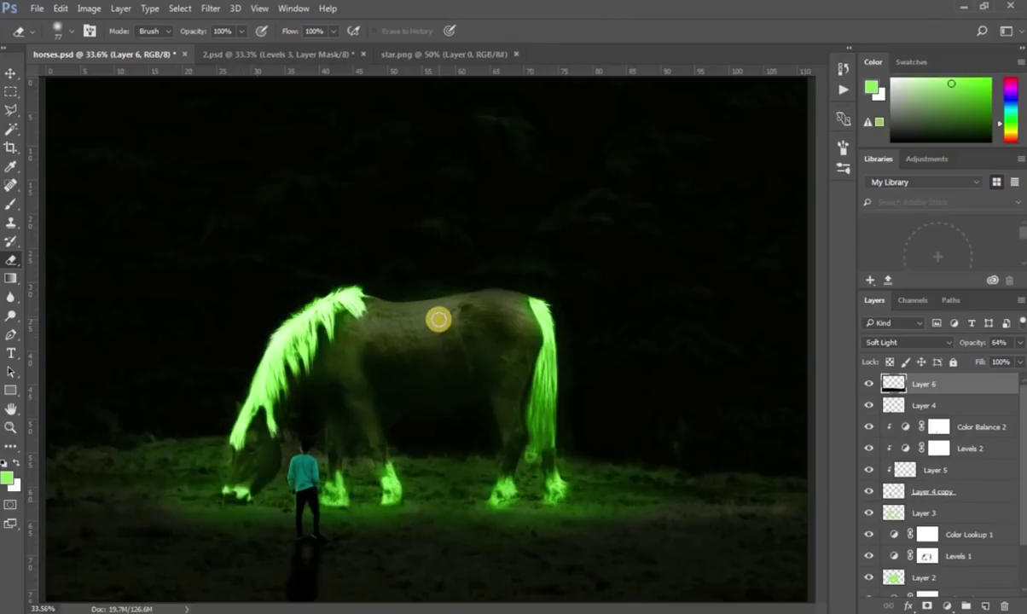
{"action": "left_click", "coordinate": [477, 57]}
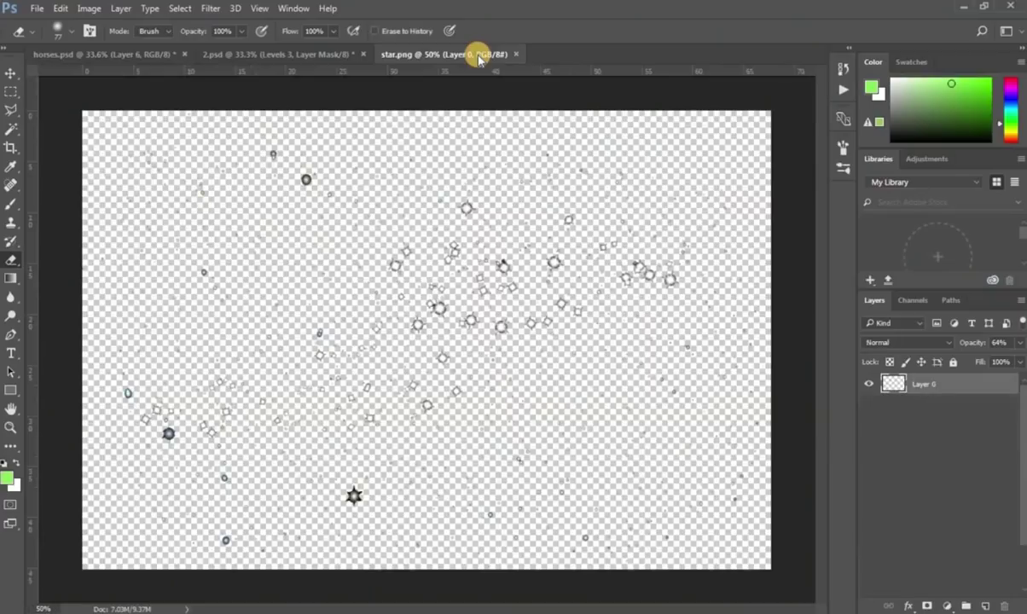
- Drag the star.png layer into the horse scene as a new layer
{"action": "left_click", "coordinate": [8, 75]}
{"action": "left_click_drag", "start_coordinate": [401, 275], "coordinate": [124, 61]}
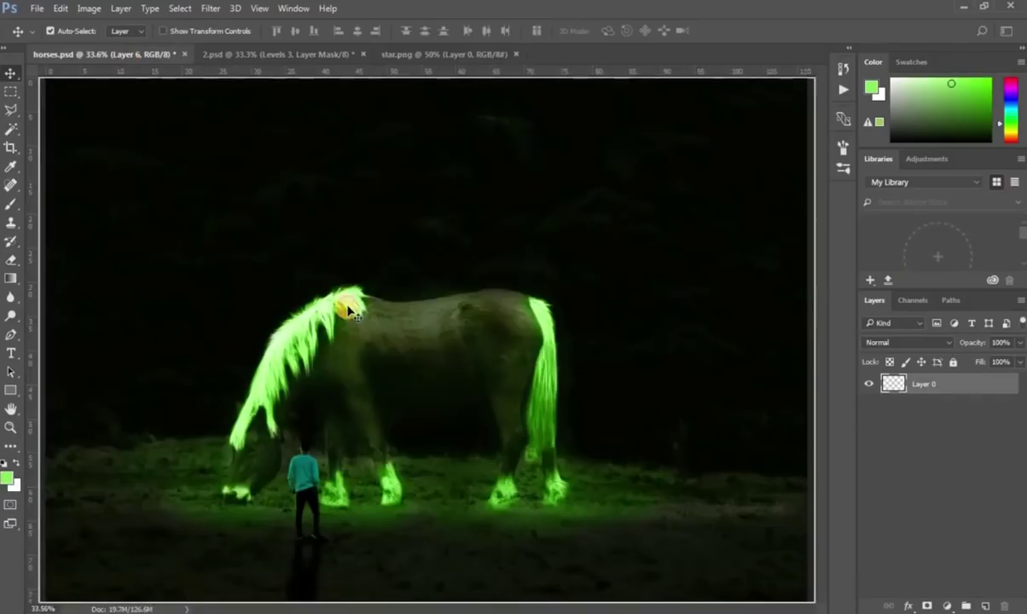
{"action": "left_click_drag", "start_coordinate": [124, 61], "coordinate": [349, 307]}
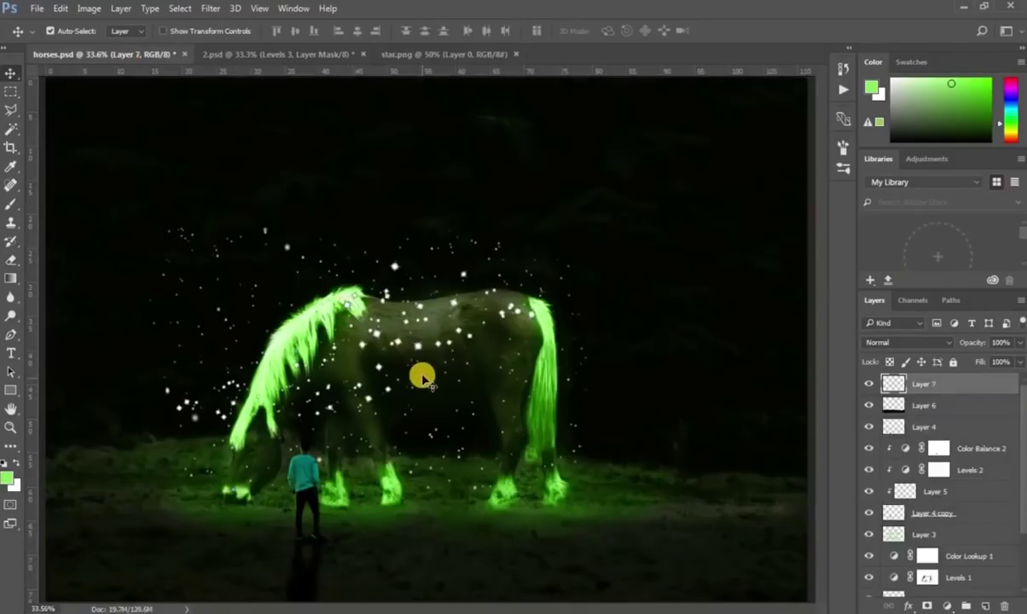
{"action": "left_click", "coordinate": [10, 427]}
{"action": "left_click", "coordinate": [386, 305]}
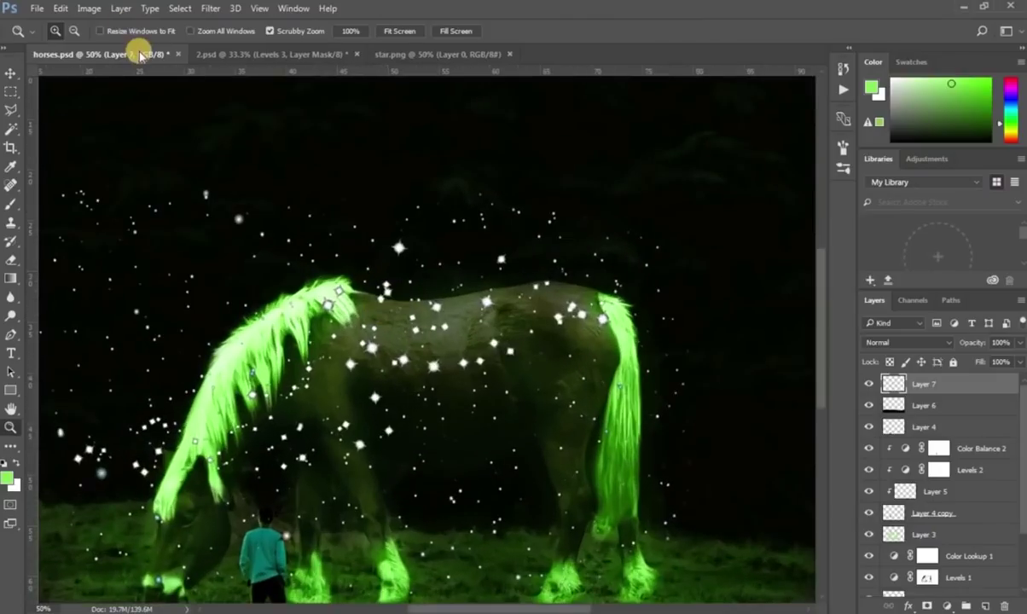
{"action": "left_click", "coordinate": [387, 296], "text": "alt"}
{"action": "left_click", "coordinate": [387, 296], "text": "alt"}
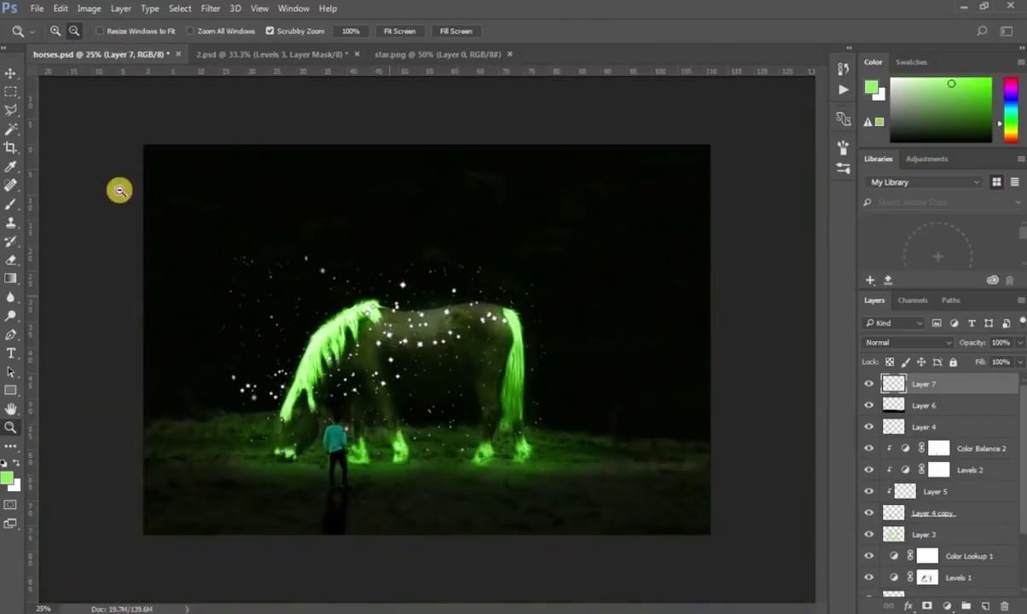
{"action": "left_click", "coordinate": [10, 77]}
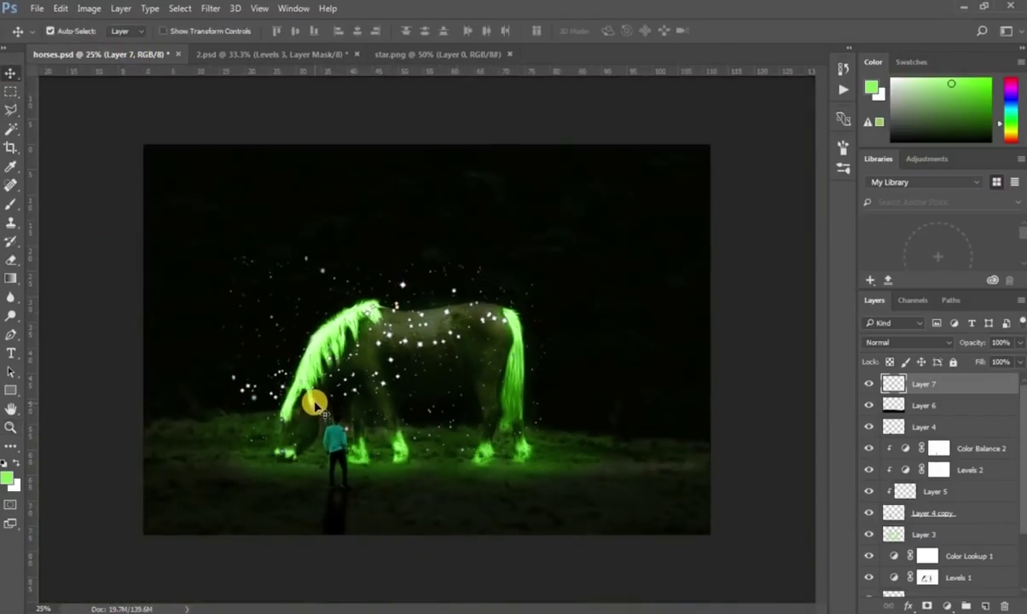
- Scale the star layer up and move it upward to fill the night sky
{"action": "key", "text": "ctrl+t"}
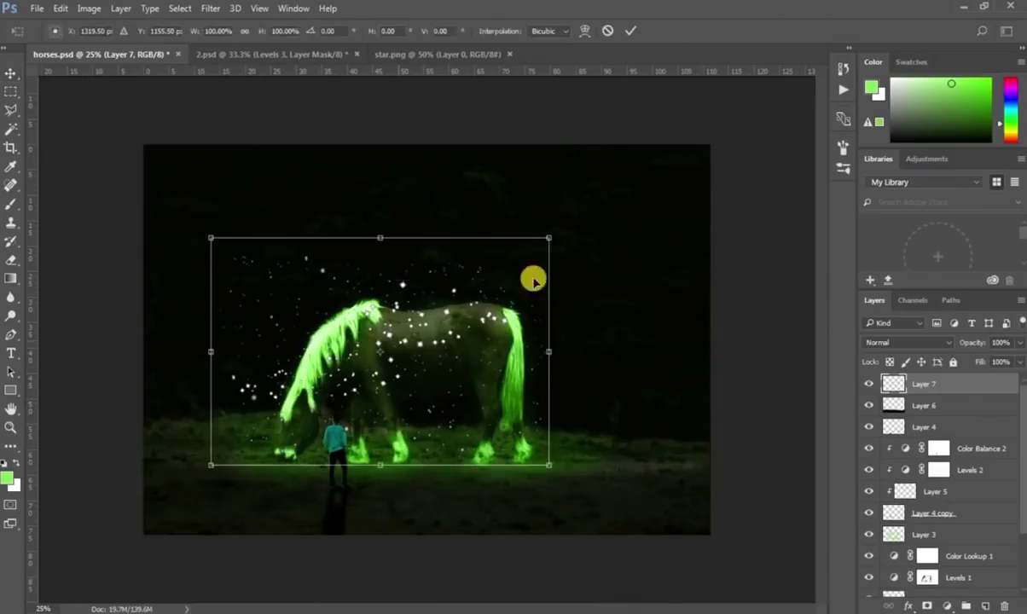
{"action": "left_click_drag", "start_coordinate": [648, 189], "coordinate": [713, 127]}
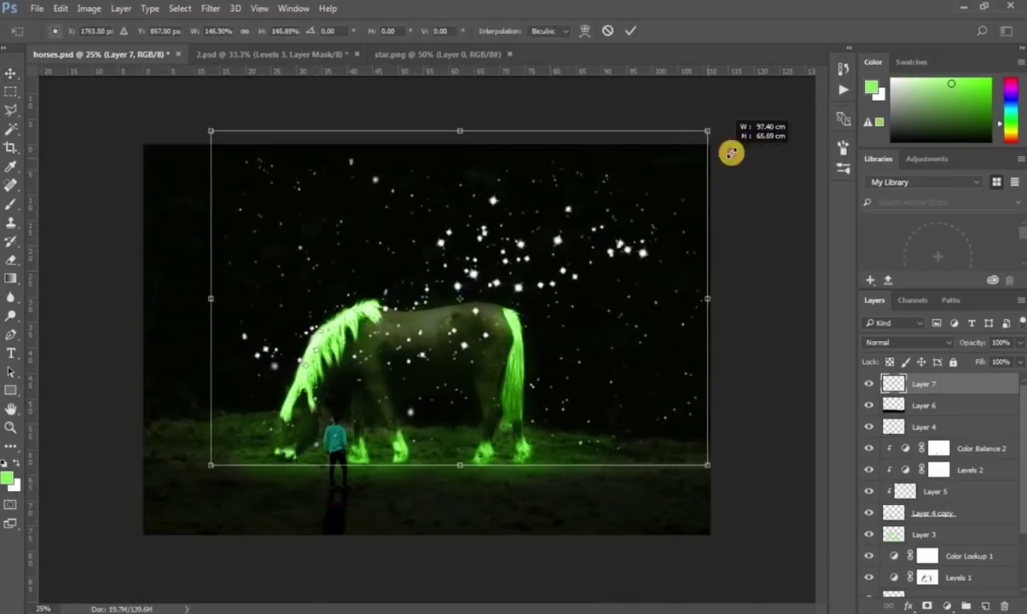
{"action": "left_click_drag", "start_coordinate": [211, 465], "coordinate": [141, 512]}
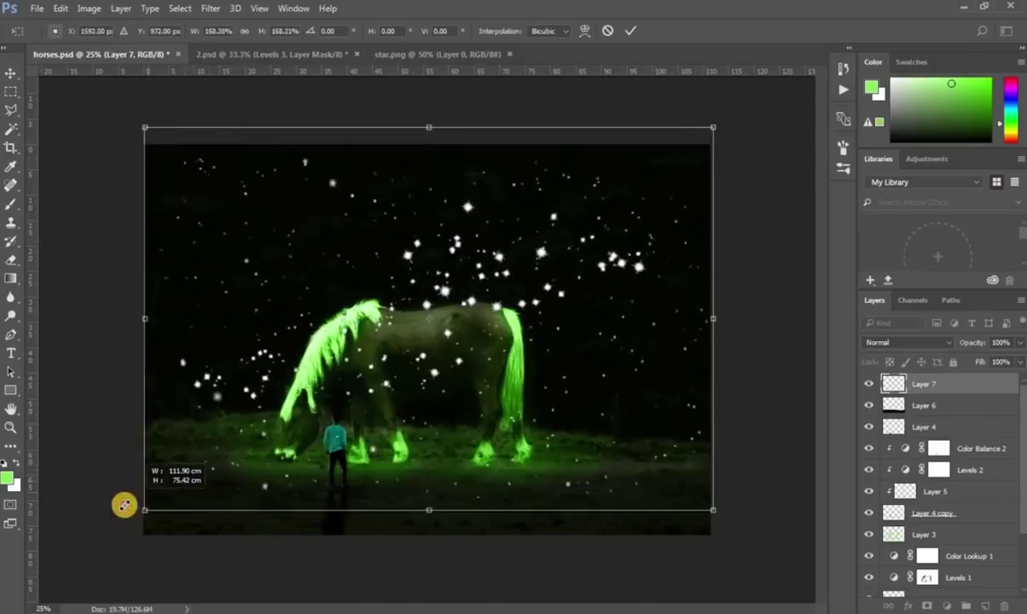
{"action": "left_click_drag", "start_coordinate": [418, 458], "coordinate": [426, 369]}
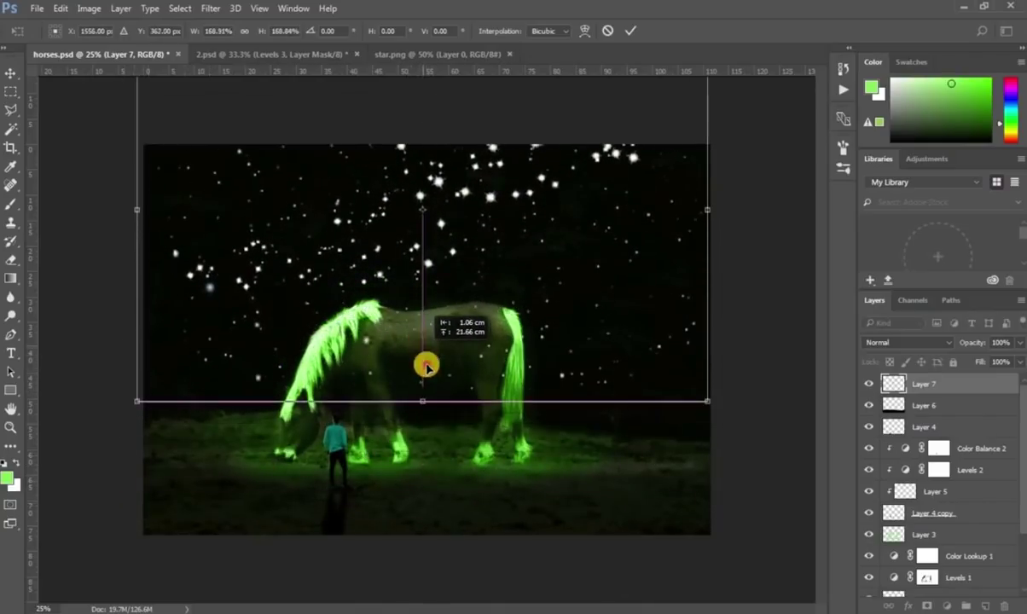
{"action": "left_click_drag", "start_coordinate": [426, 370], "coordinate": [427, 369]}
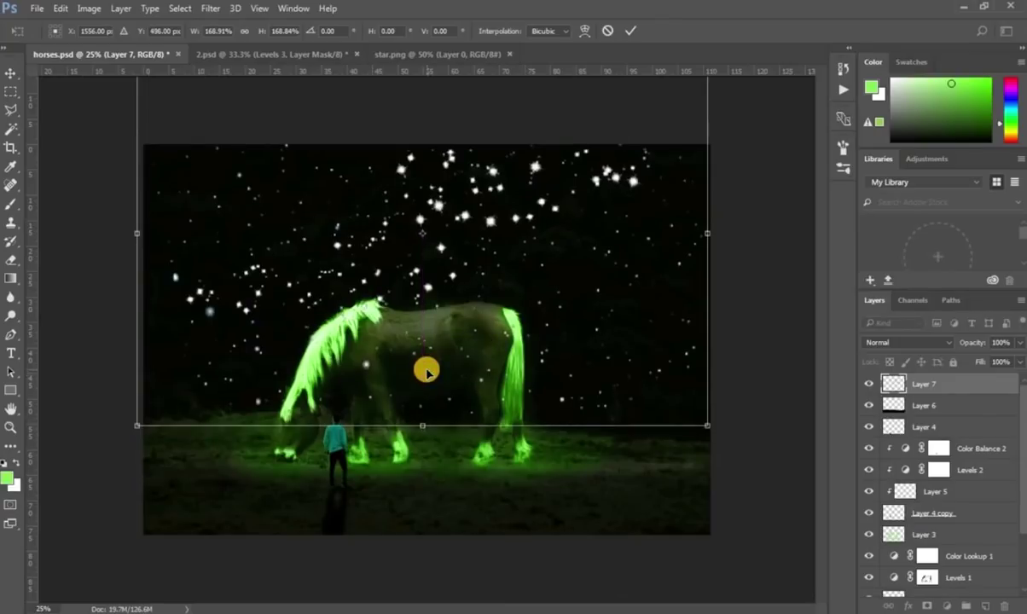
{"action": "left_click", "coordinate": [8, 79]}
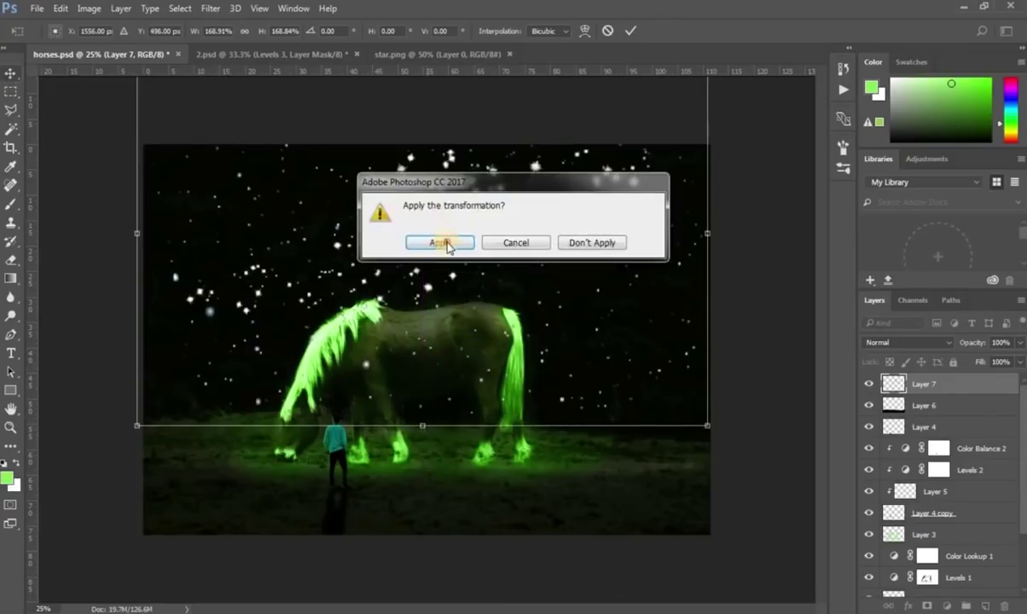
{"action": "left_click", "coordinate": [431, 239]}
{"action": "left_click", "coordinate": [908, 342]}
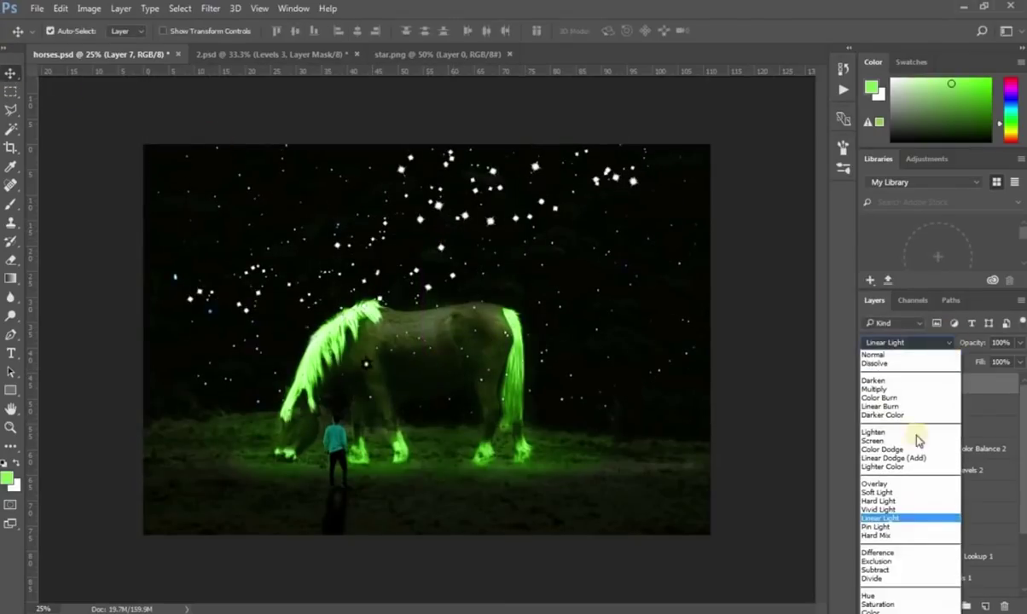
- Set Layer 7 to Linear Light and colorize it green (Hue 140, Saturation 43, Lightness +39)
{"action": "left_click", "coordinate": [910, 518]}
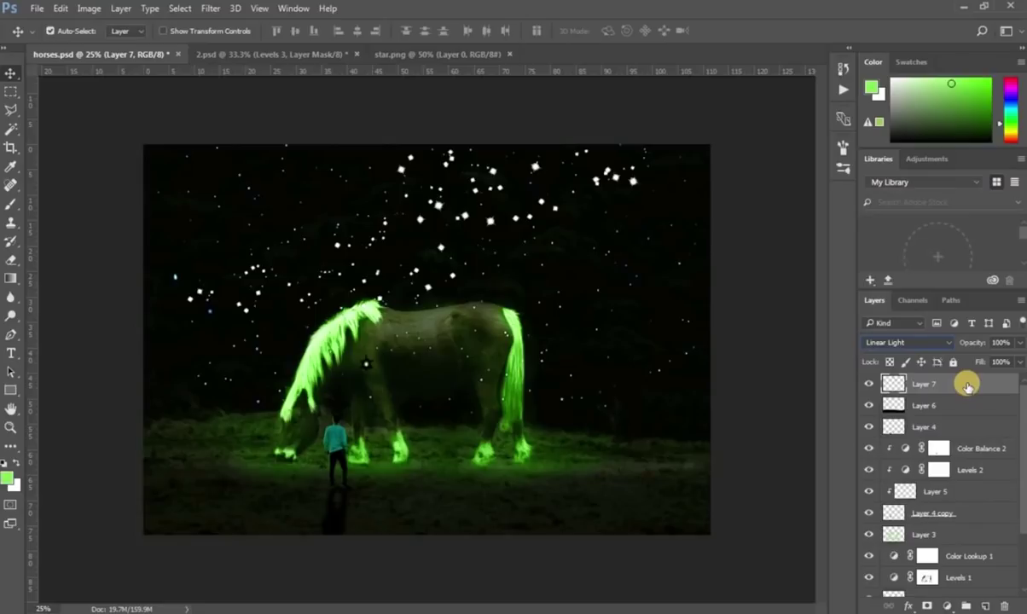
{"action": "key", "text": "ctrl+u"}
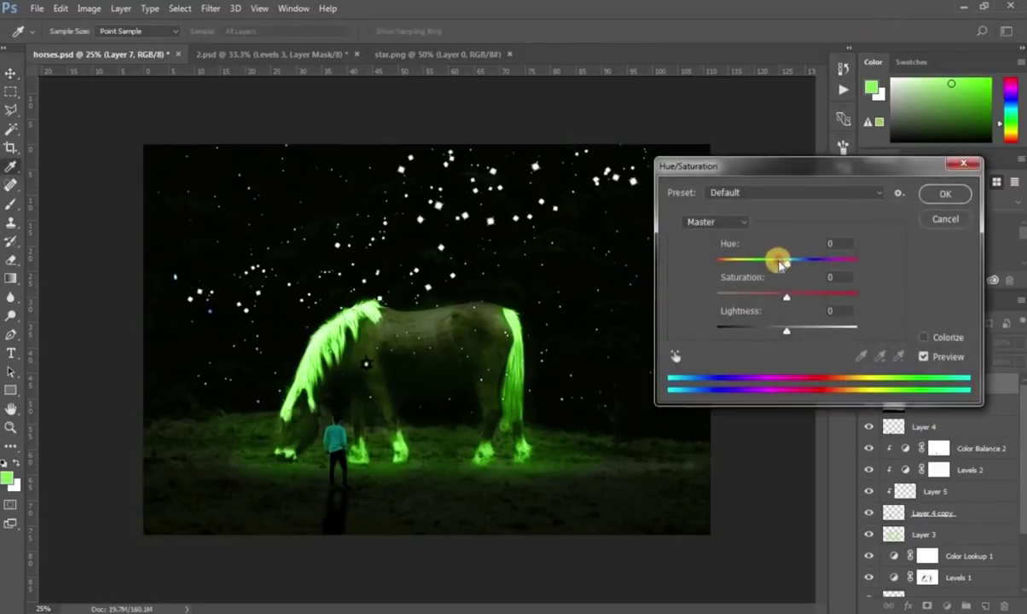
{"action": "left_click_drag", "start_coordinate": [781, 263], "coordinate": [776, 263]}
{"action": "left_click", "coordinate": [924, 338]}
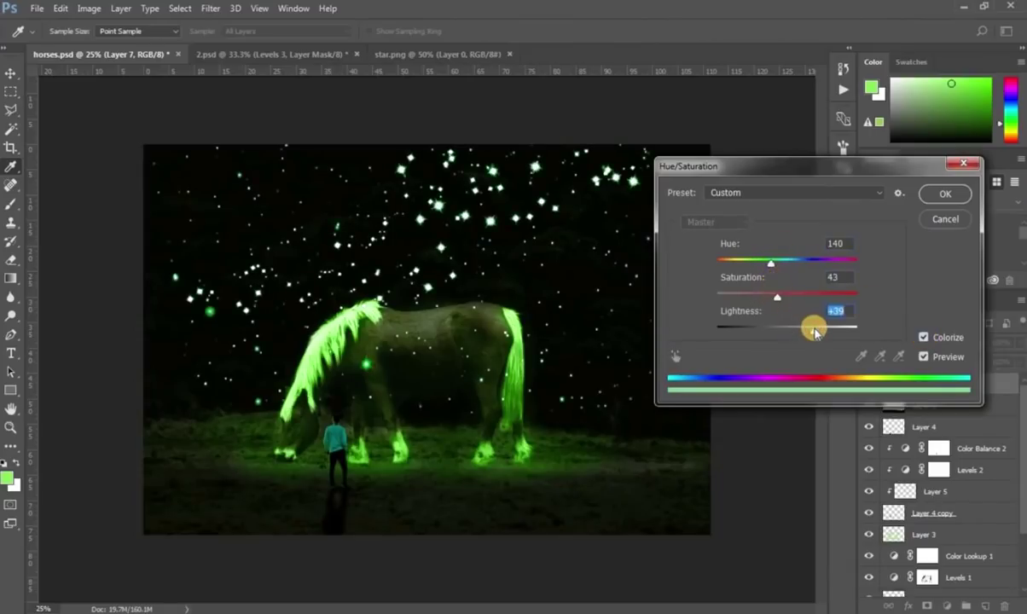
{"action": "left_click", "coordinate": [923, 187]}
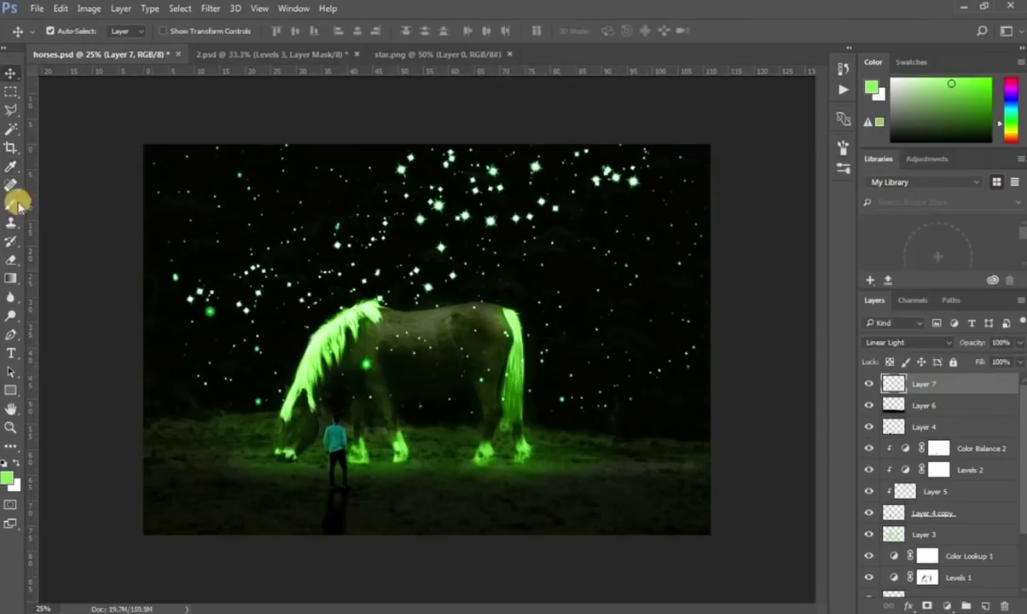
- Erase stray stars above the horse's back with a 158 px soft eraser
{"action": "left_click", "coordinate": [11, 259]}
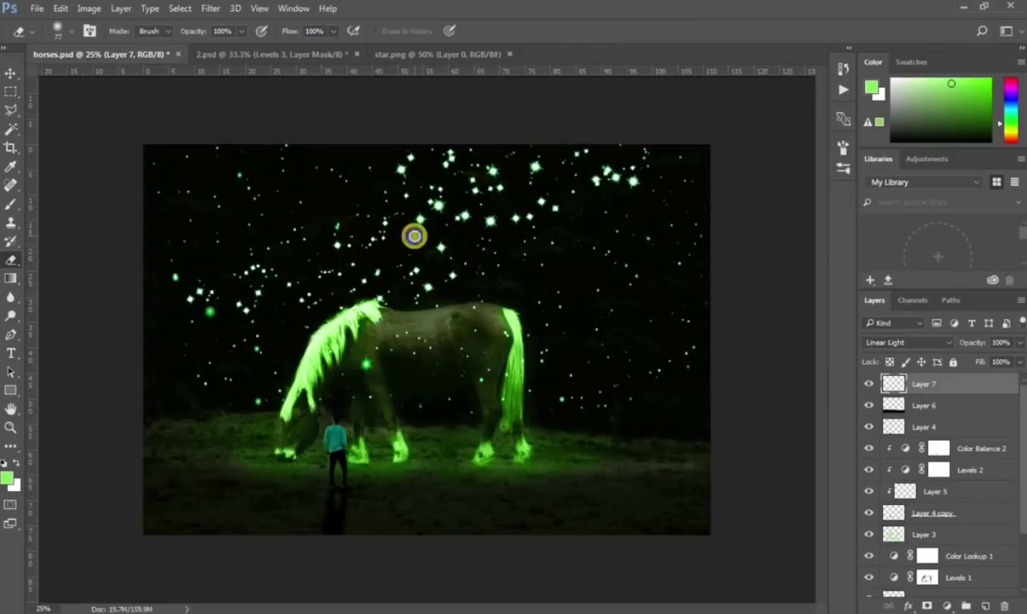
{"action": "right_click", "coordinate": [418, 235]}
{"action": "left_click", "coordinate": [538, 271]}
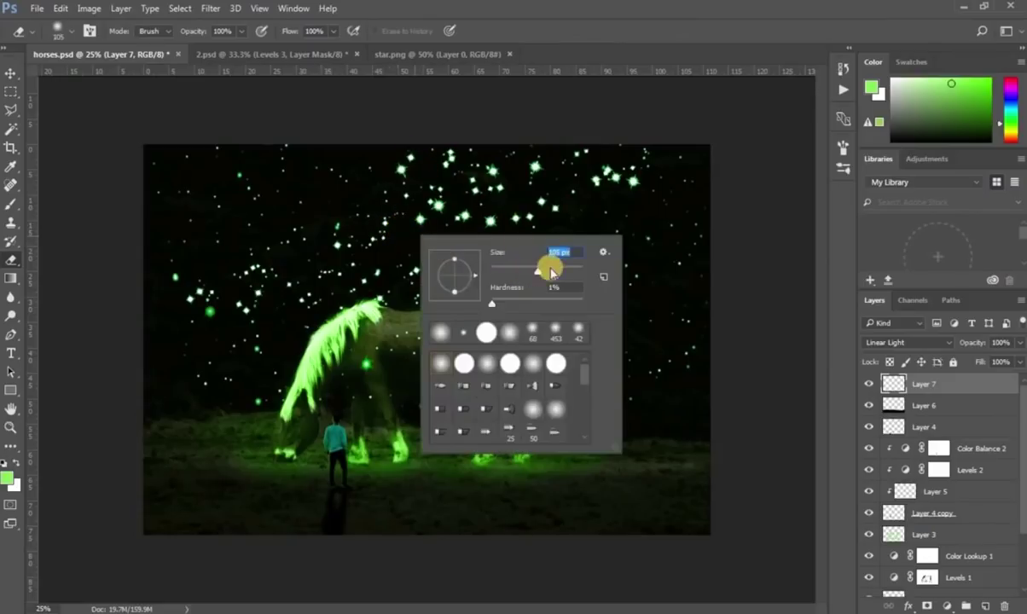
{"action": "type", "text": "158"}
{"action": "key", "text": "Return"}
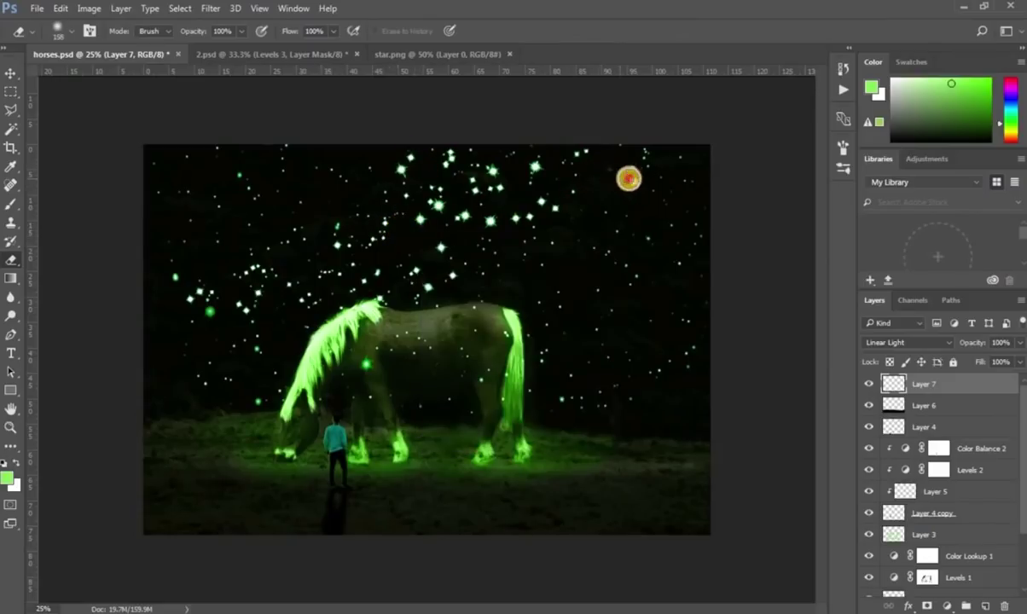
{"action": "mouse_move", "coordinate": [521, 321]}
{"action": "left_mouse_down"}
{"action": "mouse_move", "coordinate": [319, 390]}
{"action": "mouse_move", "coordinate": [440, 197]}
{"action": "mouse_move", "coordinate": [385, 273]}
{"action": "mouse_move", "coordinate": [172, 267]}
{"action": "mouse_move", "coordinate": [690, 169]}
{"action": "mouse_move", "coordinate": [164, 181]}
{"action": "mouse_move", "coordinate": [766, 215]}
{"action": "left_mouse_up"}
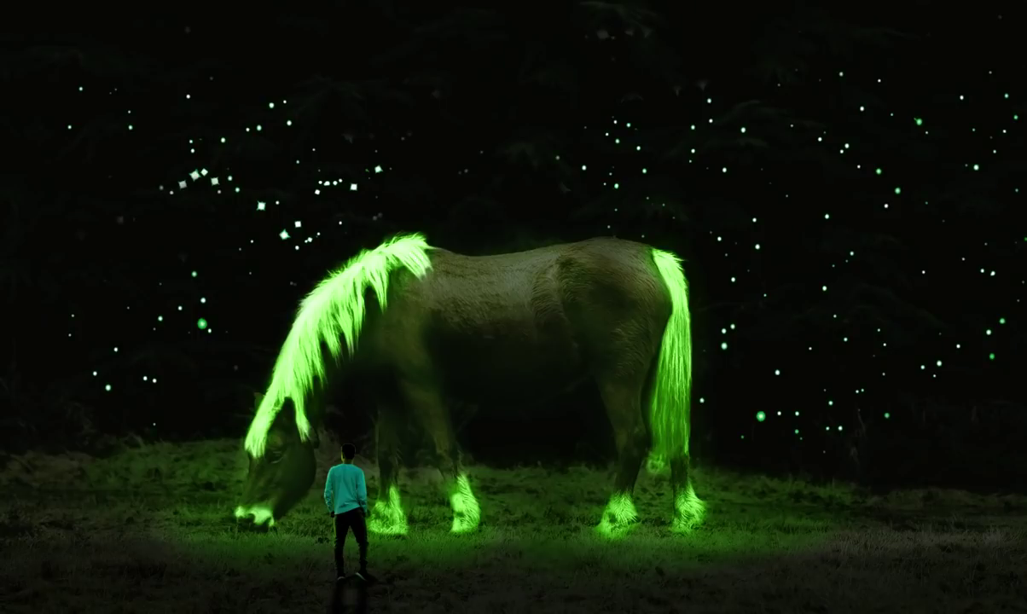